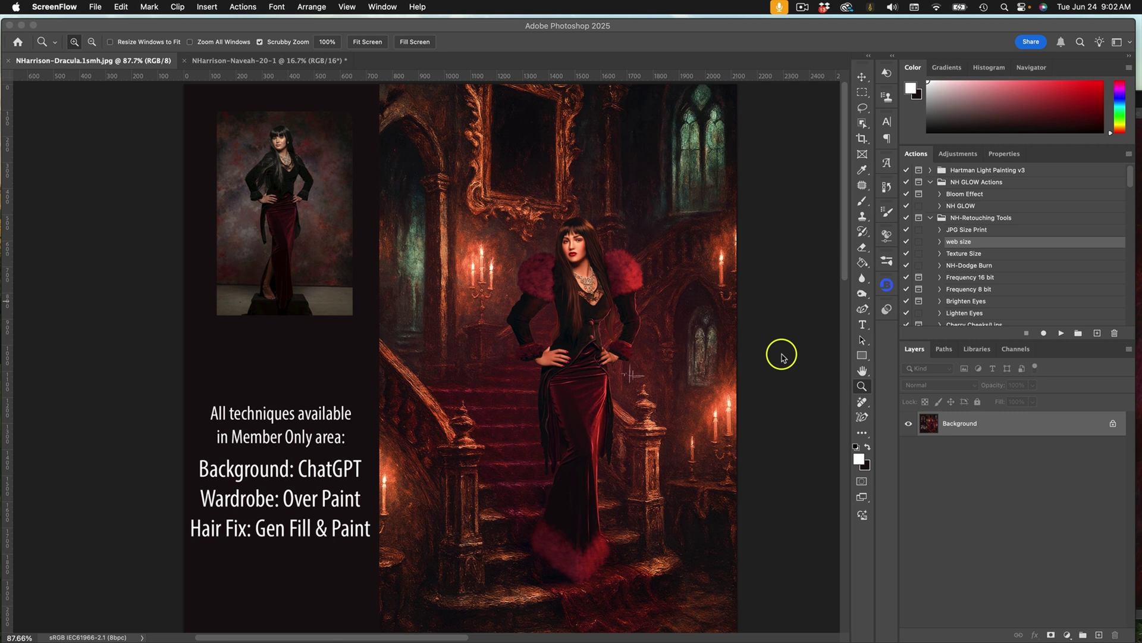
left_click(324, 51)
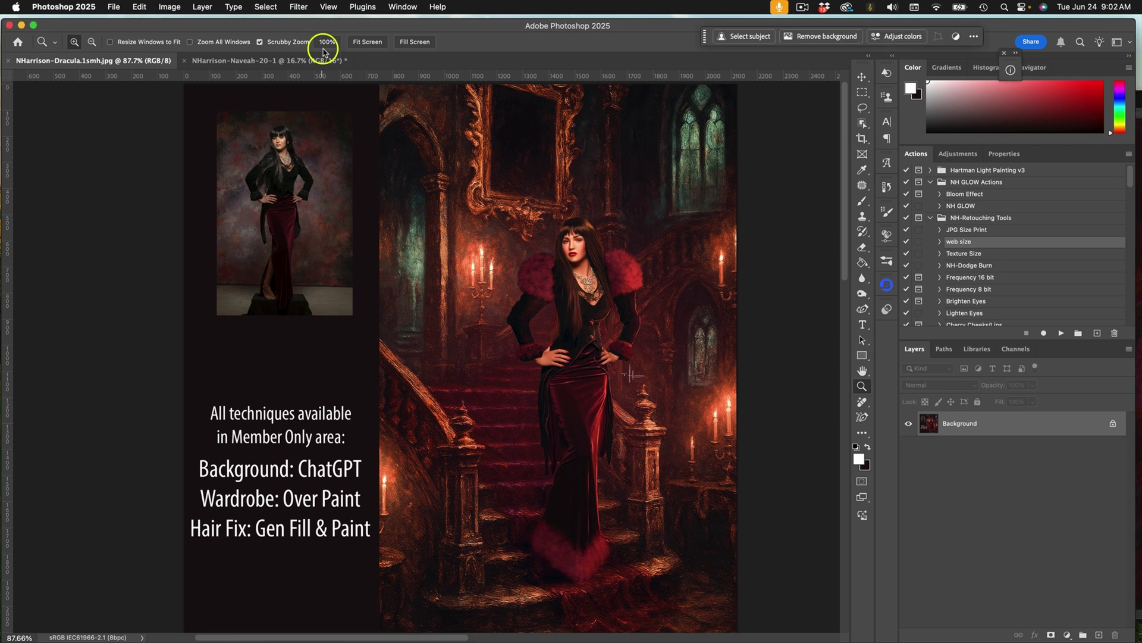
left_click(313, 55)
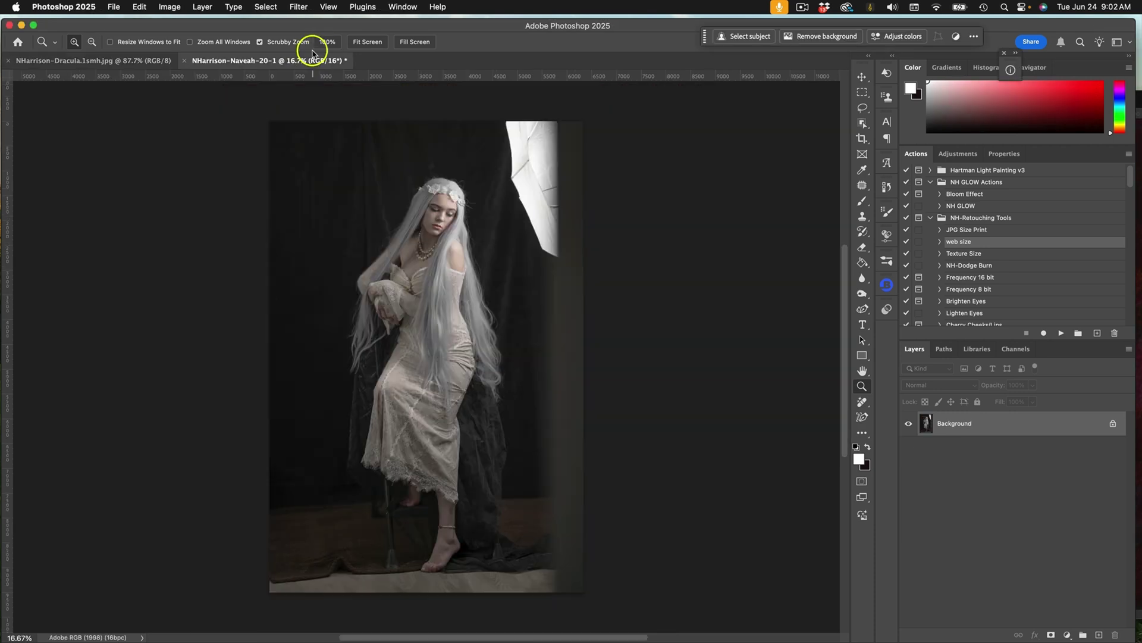
Add Layer 1 above the Background and pick the NH-Over Paint Brush at about 310 px.
left_click(1099, 635)
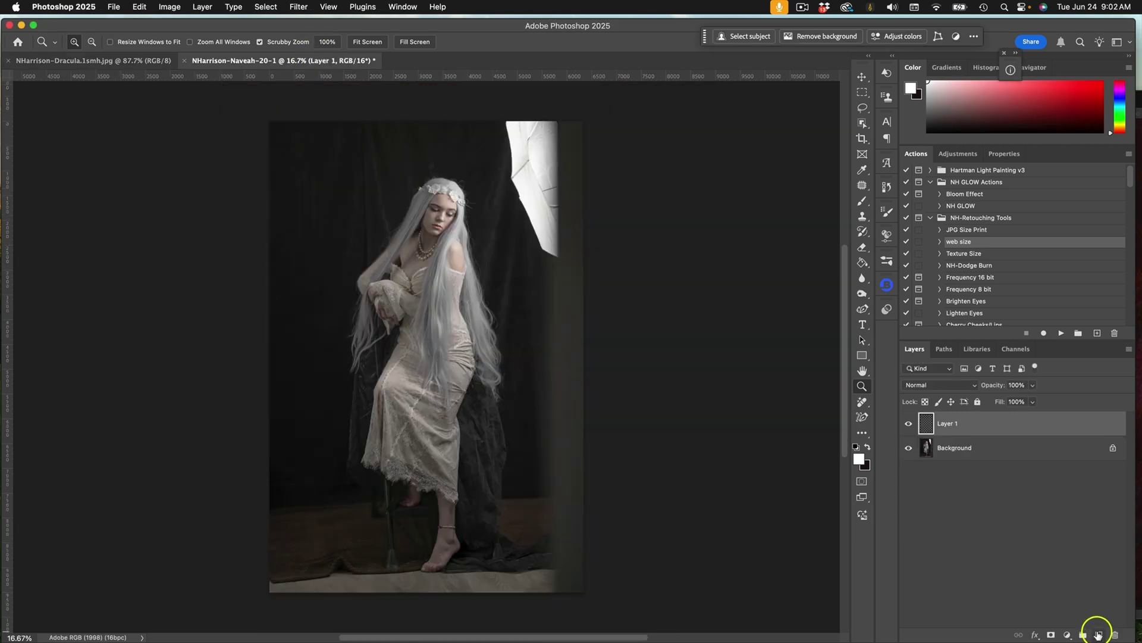
left_click(873, 195)
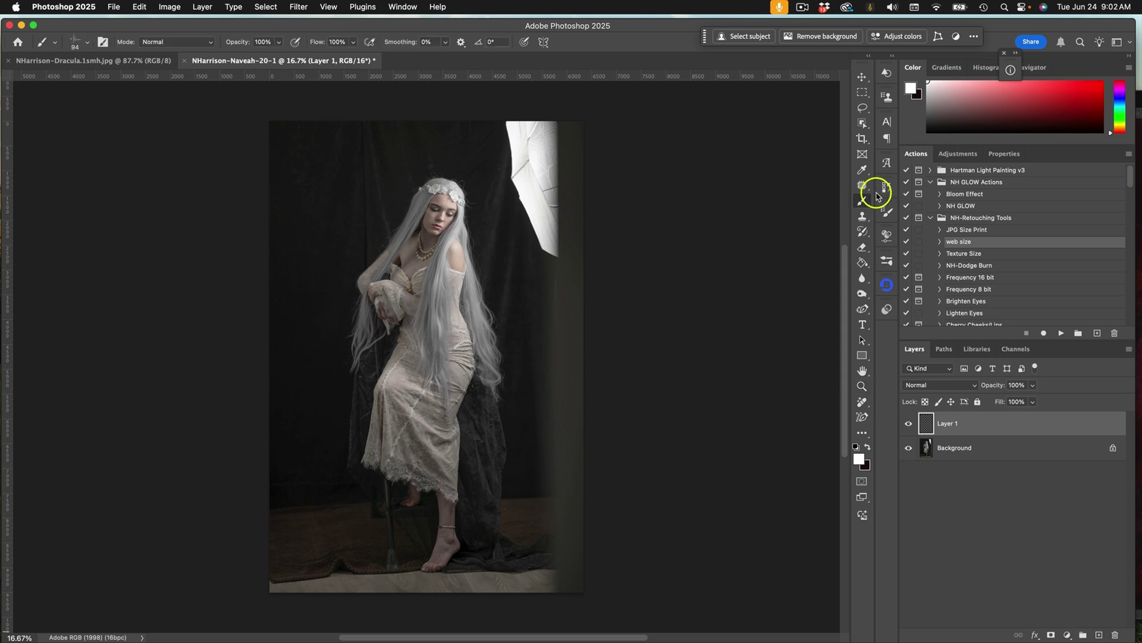
left_click(887, 257)
left_click_drag(869, 273, 873, 370)
left_click(708, 345)
left_click(854, 146)
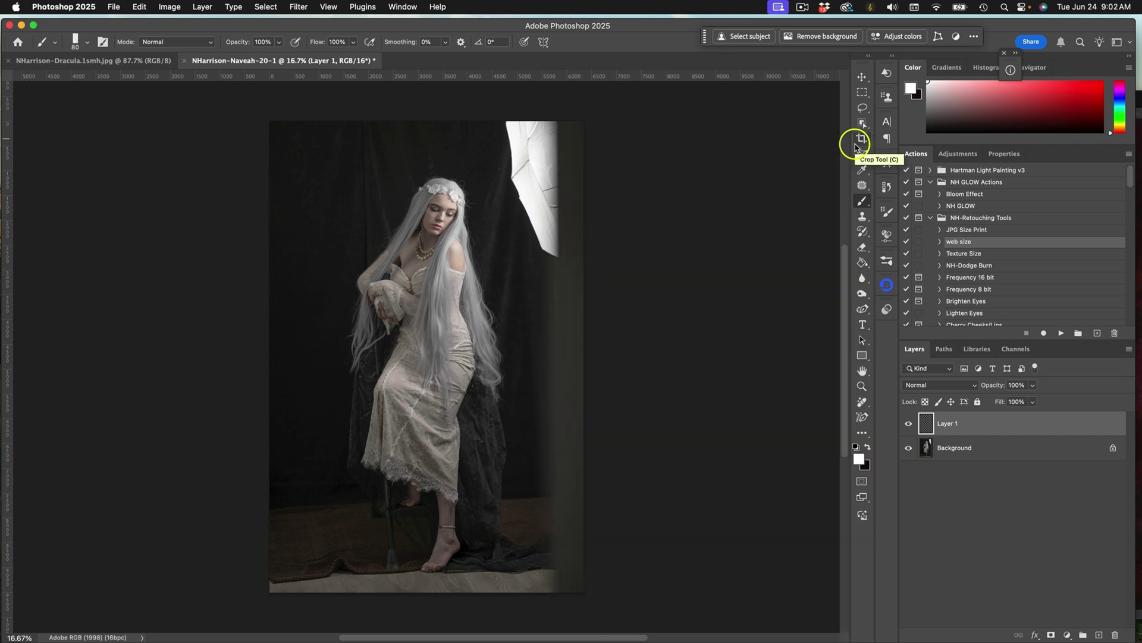
mouse_move(501, 168)
left_mouse_down()
mouse_move(511, 160)
mouse_move(517, 171)
mouse_move(513, 133)
mouse_move(528, 113)
mouse_move(512, 186)
mouse_move(502, 153)
mouse_move(525, 112)
mouse_move(524, 196)
mouse_move(538, 133)
mouse_move(533, 224)
mouse_move(555, 124)
mouse_move(527, 224)
mouse_move(548, 117)
mouse_move(525, 171)
mouse_move(507, 123)
mouse_move(543, 117)
mouse_move(553, 188)
mouse_move(543, 189)
mouse_move(572, 200)
mouse_move(573, 141)
left_mouse_up()
Sample near-black backdrop tones and paint the right-edge softbox strip dark with a ~704 px brush.
left_click(497, 135, "alt")
key("bracketright")
key("bracketright")
key("bracketright")
key("bracketright")
left_click(533, 187, "alt")
mouse_move(552, 198)
left_mouse_down()
mouse_move(542, 273)
mouse_move(561, 173)
mouse_move(552, 255)
mouse_move(583, 159)
mouse_move(570, 298)
mouse_move(582, 153)
mouse_move(554, 292)
mouse_move(543, 173)
mouse_move(545, 318)
mouse_move(555, 257)
mouse_move(562, 384)
mouse_move(575, 328)
mouse_move(566, 363)
mouse_move(546, 359)
mouse_move(557, 417)
left_mouse_up()
mouse_move(563, 467)
left_mouse_down()
mouse_move(581, 419)
mouse_move(574, 382)
mouse_move(548, 496)
mouse_move(565, 363)
mouse_move(553, 341)
mouse_move(554, 401)
mouse_move(579, 350)
left_mouse_up()
left_click(550, 398, "alt")
mouse_move(557, 438)
left_mouse_down()
mouse_move(556, 425)
mouse_move(572, 439)
mouse_move(596, 425)
mouse_move(568, 505)
mouse_move(552, 437)
mouse_move(532, 449)
mouse_move(542, 431)
mouse_move(560, 503)
mouse_move(574, 405)
left_mouse_up()
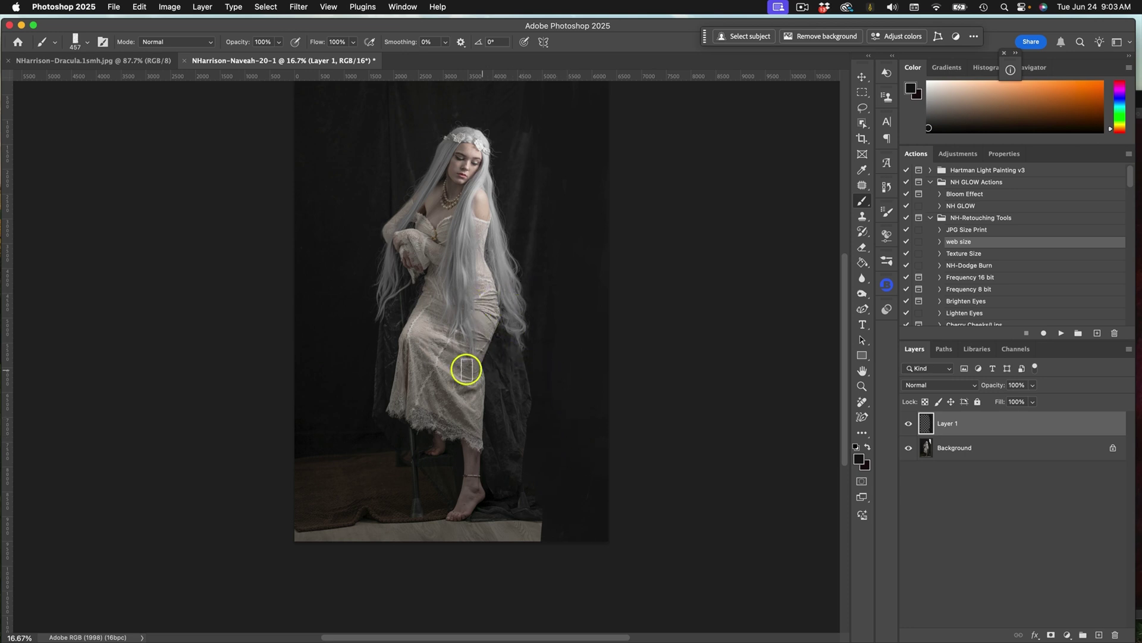
Sample dark grey and rug colours and paint them over the floor around the foot.
left_click(429, 491, "alt")
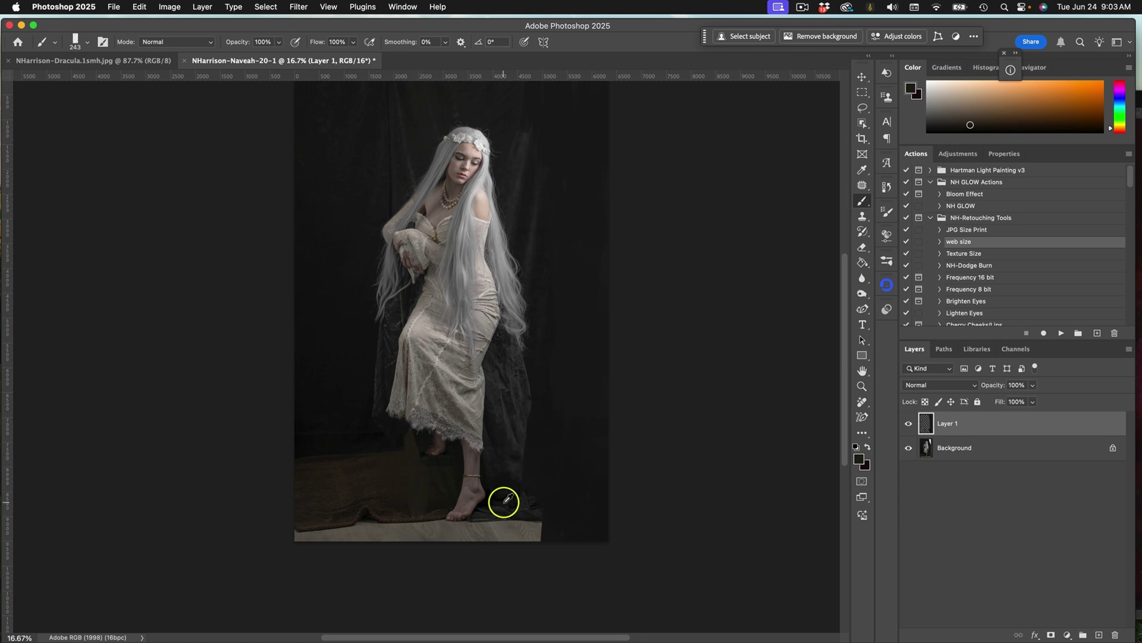
left_click(505, 501, "alt")
mouse_move(502, 523)
left_mouse_down()
mouse_move(465, 533)
mouse_move(485, 539)
mouse_move(510, 505)
mouse_move(492, 528)
mouse_move(504, 512)
mouse_move(471, 529)
mouse_move(508, 533)
mouse_move(504, 542)
mouse_move(522, 493)
mouse_move(514, 516)
mouse_move(548, 513)
mouse_move(501, 539)
mouse_move(537, 536)
left_mouse_up()
left_click(512, 487, "alt")
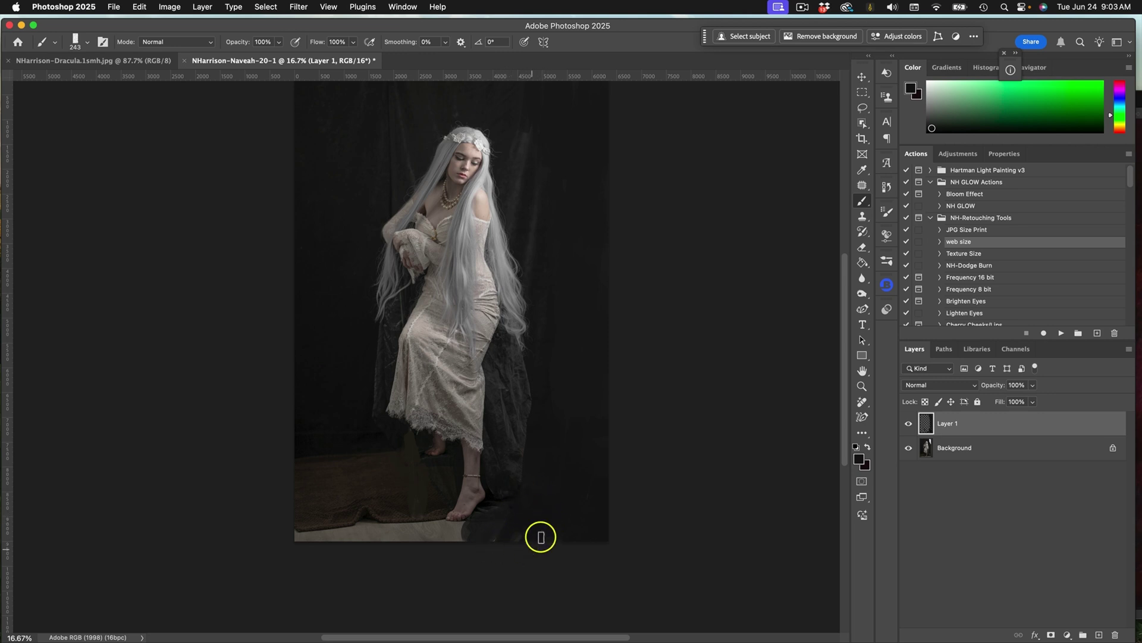
left_click(440, 508, "alt")
mouse_move(434, 508)
left_mouse_down()
mouse_move(464, 524)
mouse_move(448, 530)
mouse_move(462, 527)
mouse_move(468, 551)
mouse_move(500, 507)
mouse_move(497, 464)
mouse_move(474, 517)
left_mouse_up()
Cover the bottom-left floor strip with dark rug tones using a bigger brush.
left_click(480, 509, "alt")
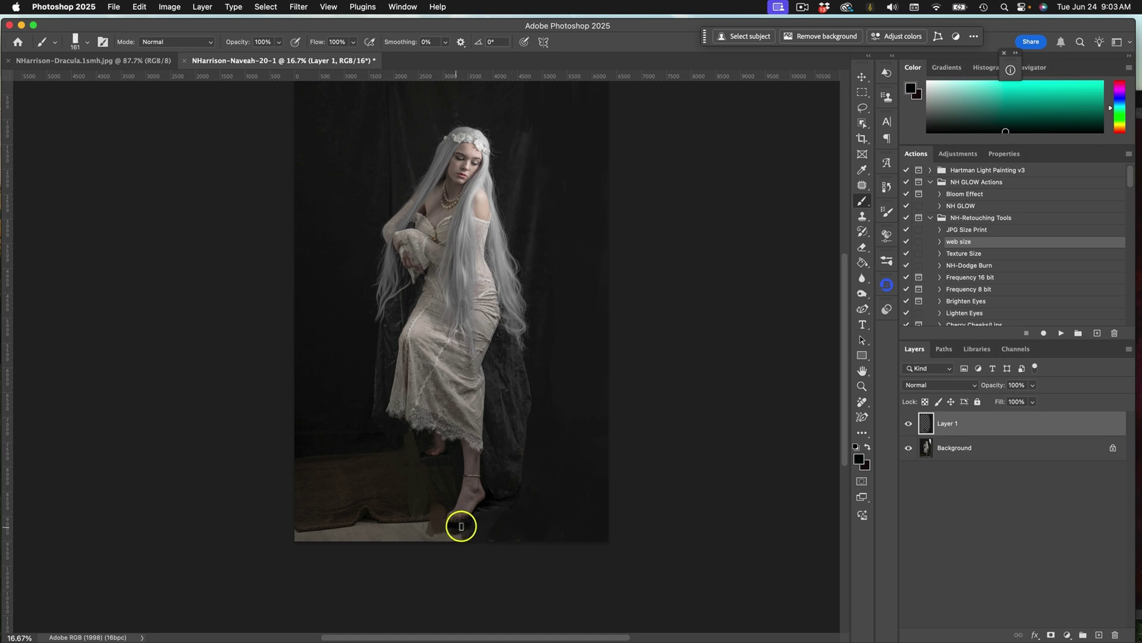
left_click(363, 506, "alt")
mouse_move(364, 508)
left_mouse_down()
mouse_move(352, 536)
mouse_move(333, 540)
mouse_move(361, 501)
left_mouse_up()
mouse_move(358, 522)
left_mouse_down()
mouse_move(325, 544)
mouse_move(299, 518)
mouse_move(369, 505)
mouse_move(377, 544)
mouse_move(408, 551)
mouse_move(422, 521)
mouse_move(437, 548)
mouse_move(400, 502)
left_mouse_up()
left_click(400, 502, "alt")
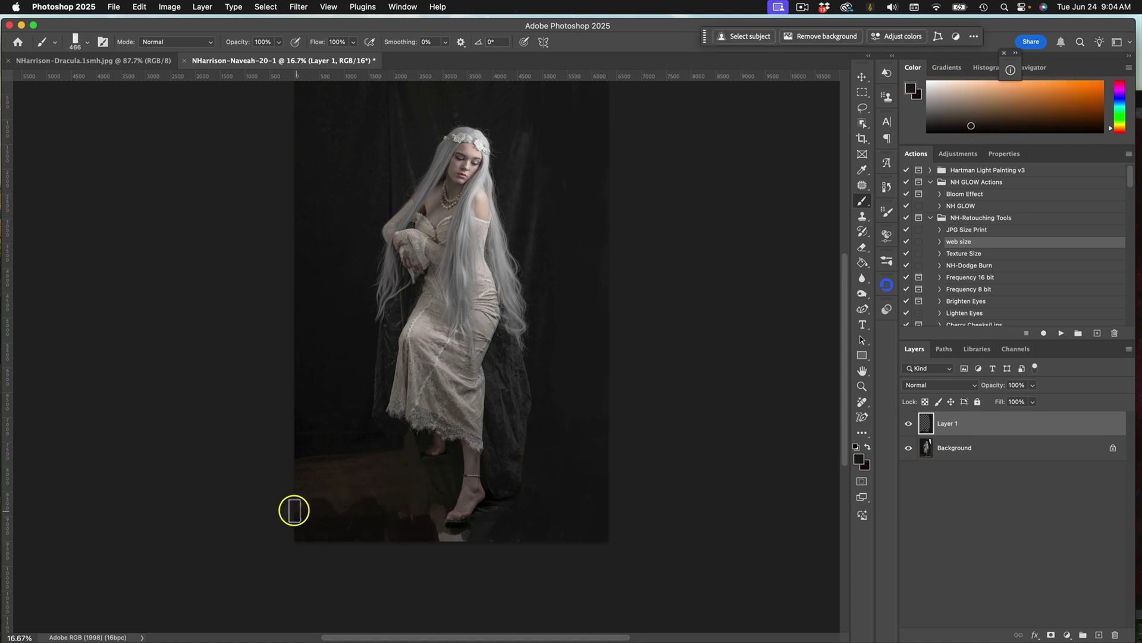
left_click(383, 456, "alt")
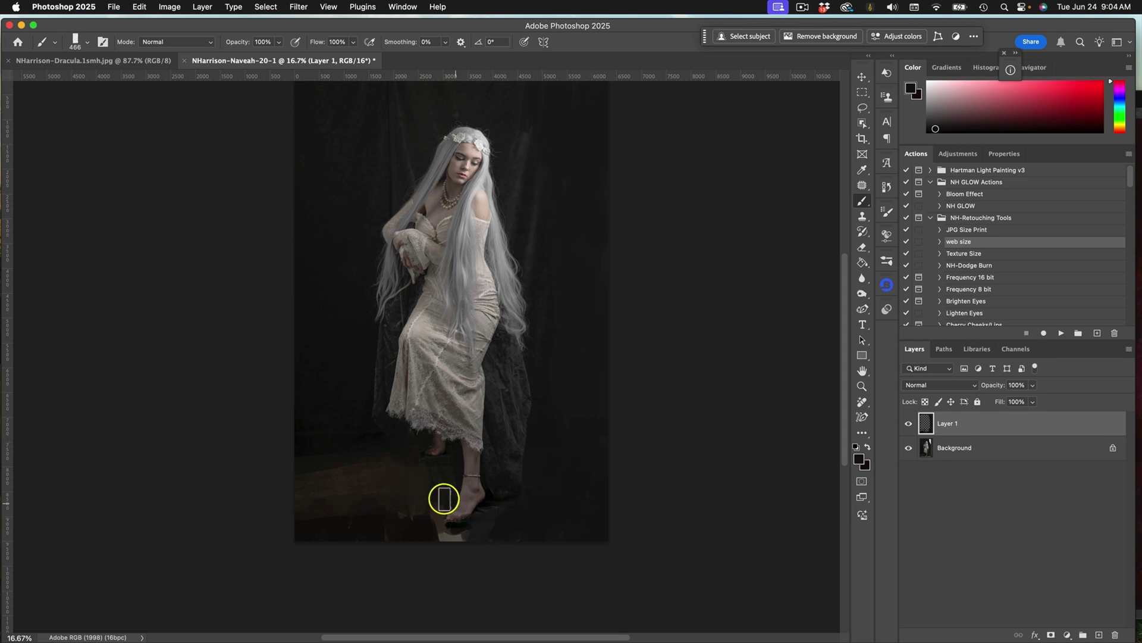
Paint dark over the floor beside the foot and sample dark brown floor tones.
left_click(443, 490, "alt")
mouse_move(444, 489)
left_mouse_down()
mouse_move(431, 488)
mouse_move(431, 520)
left_mouse_up()
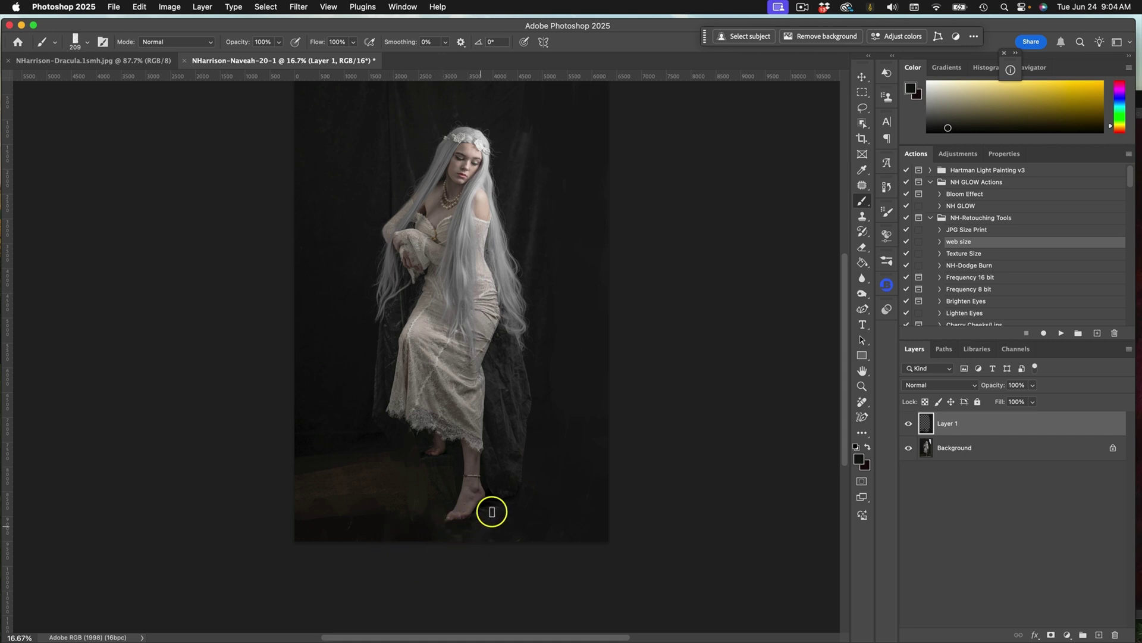
left_click(485, 510, "alt")
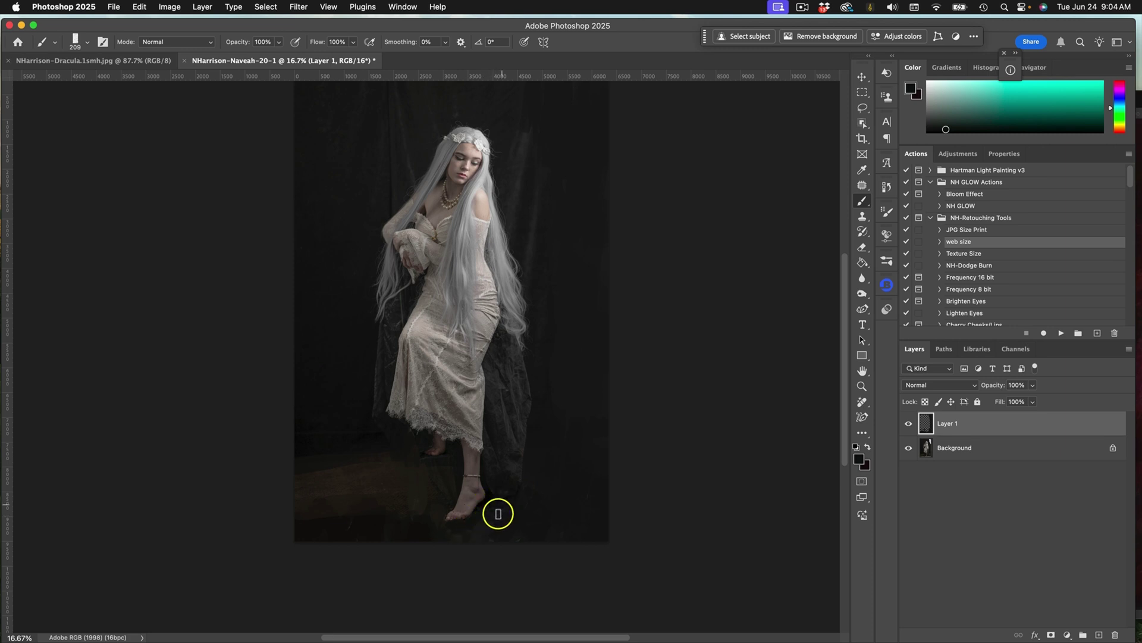
left_click(343, 522, "alt")
left_click(359, 505, "alt")
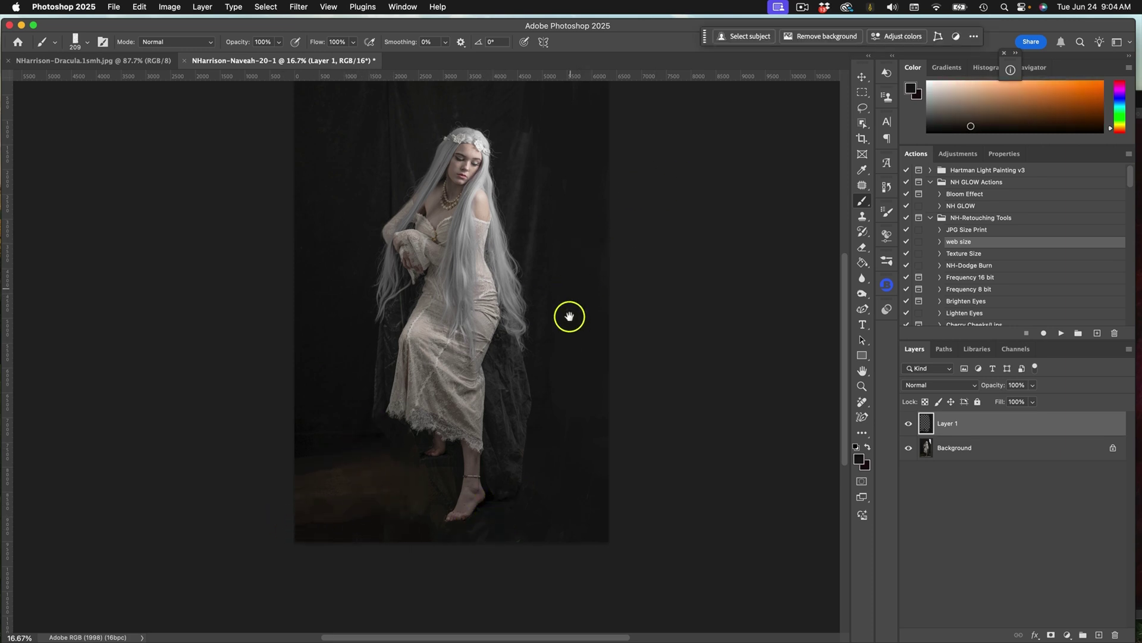
scroll(569, 316, "up", 5)
Sample dark backdrop tones beside the hair and enlarge the brush to about 450 px.
left_click(384, 275, "alt")
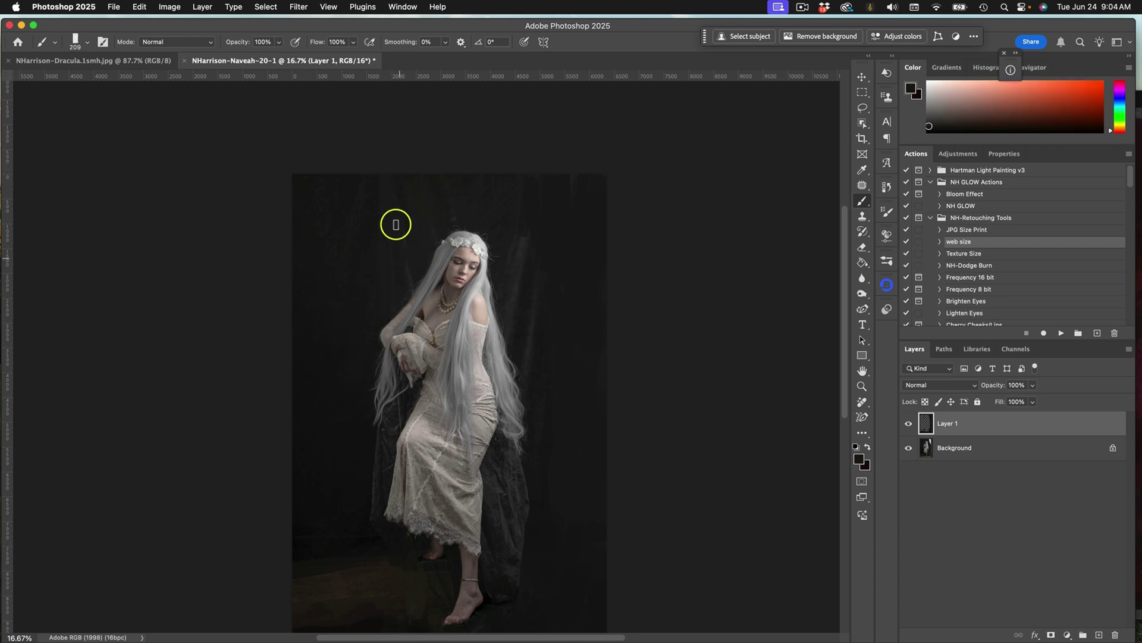
left_click(515, 298, "alt")
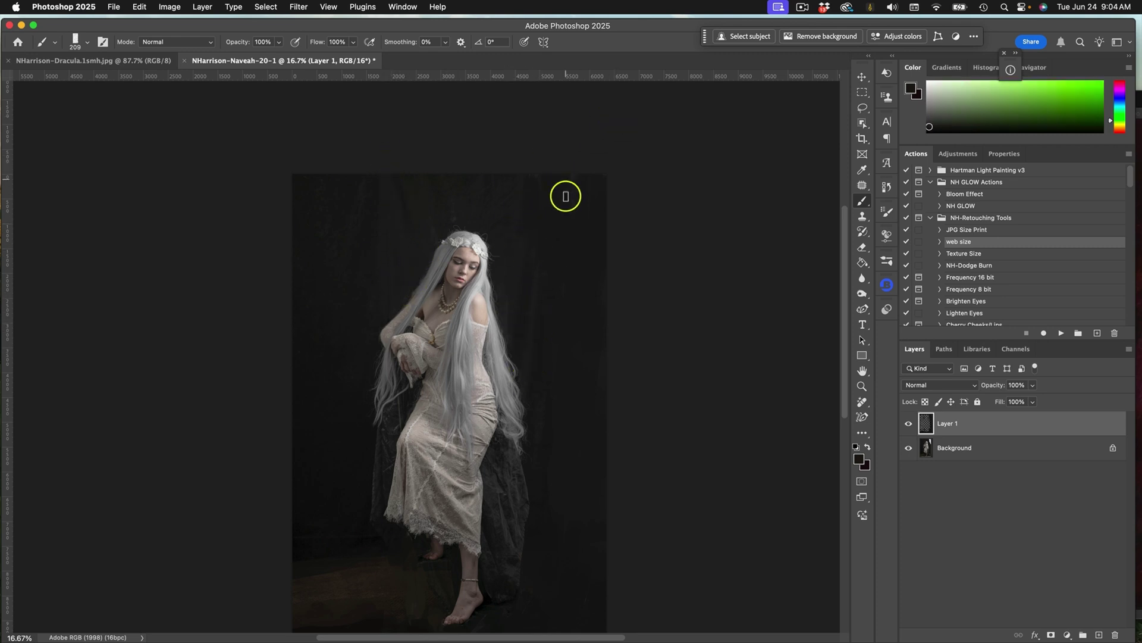
left_click(568, 185, "alt")
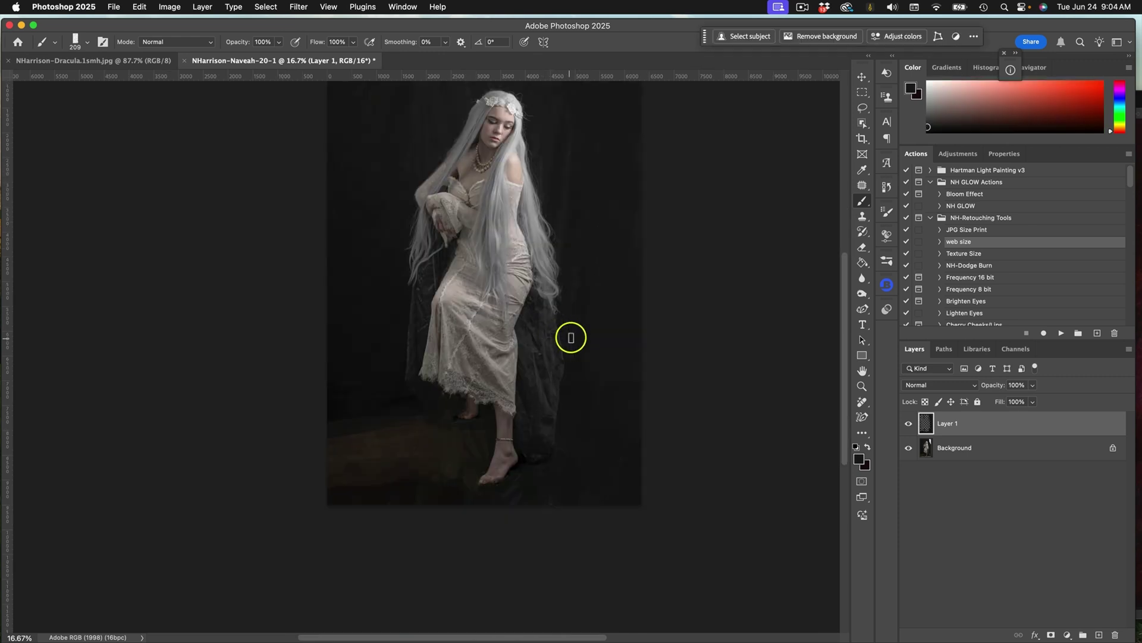
left_click_drag(571, 337, 585, 335)
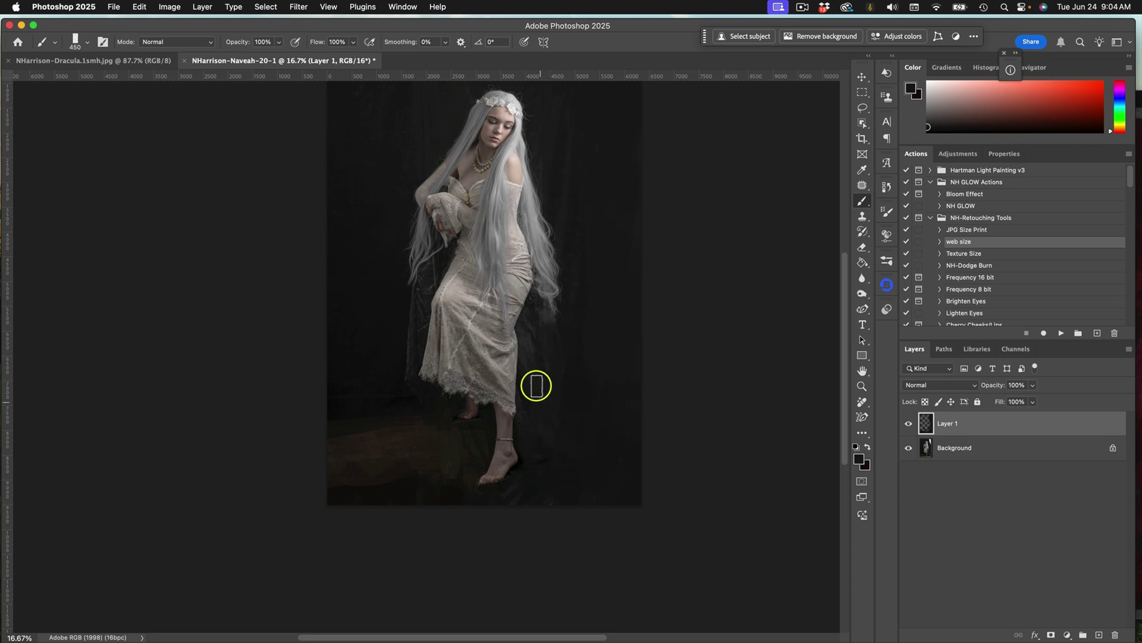
left_click(570, 331, "alt")
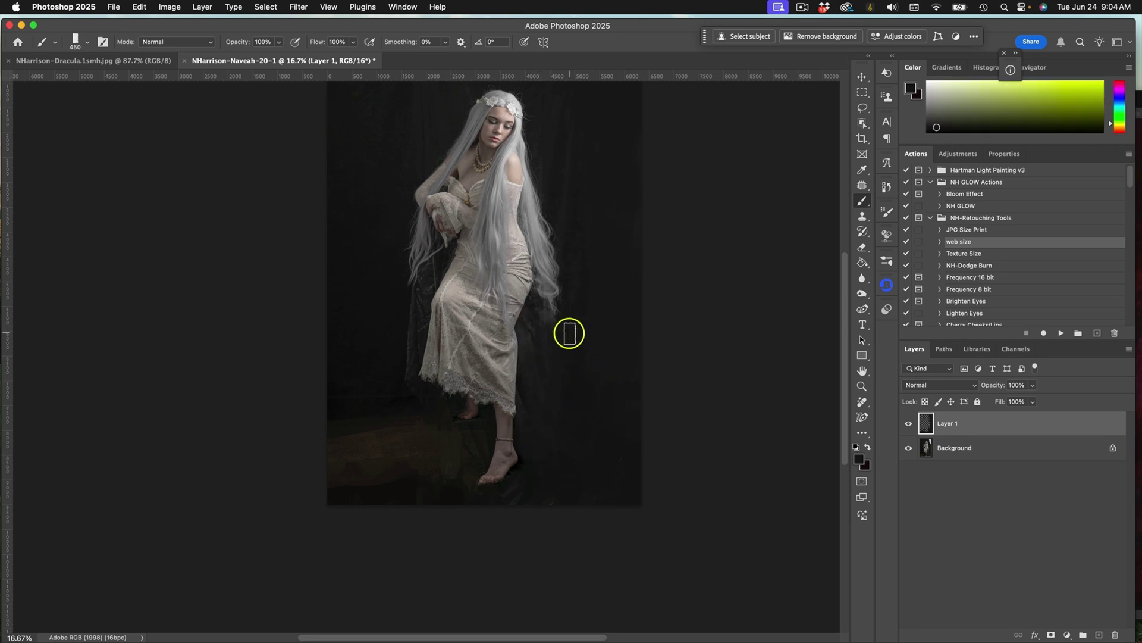
Paint dark strokes over the floor by the feet, undoing the stroke that covered the left foot.
left_click(477, 423, "ctrl+alt+super")
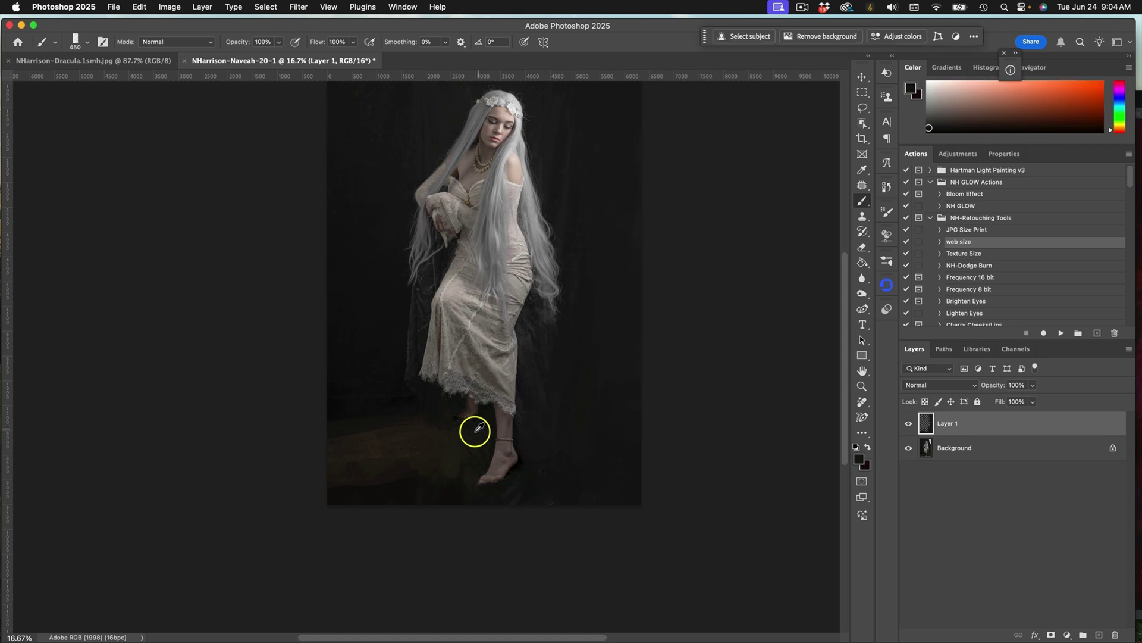
mouse_move(449, 445)
left_mouse_down()
mouse_move(479, 433)
mouse_move(478, 450)
mouse_move(452, 464)
mouse_move(433, 414)
mouse_move(432, 426)
mouse_move(349, 440)
mouse_move(424, 433)
mouse_move(348, 487)
mouse_move(439, 443)
left_mouse_up()
left_click(435, 418, "alt")
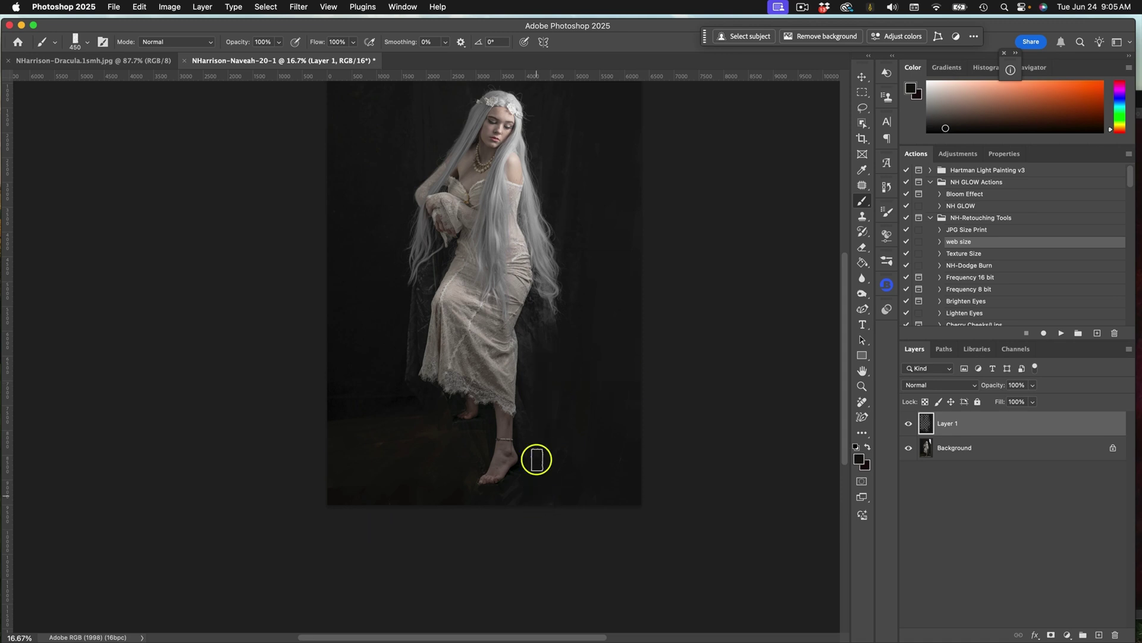
left_click_drag(462, 451, 457, 438)
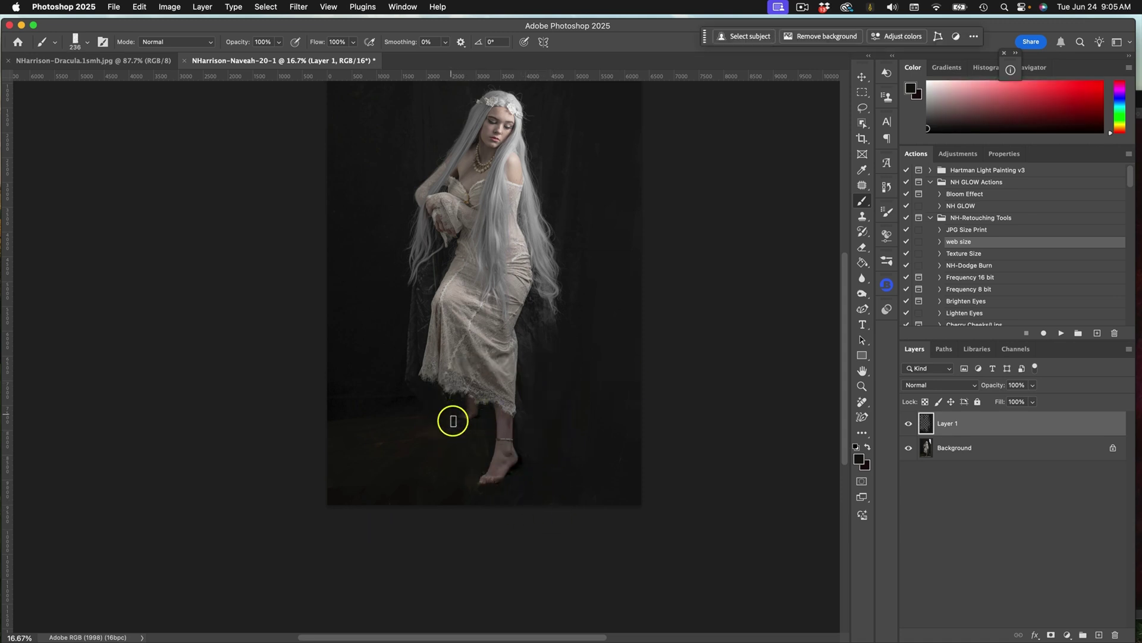
key("super+z")
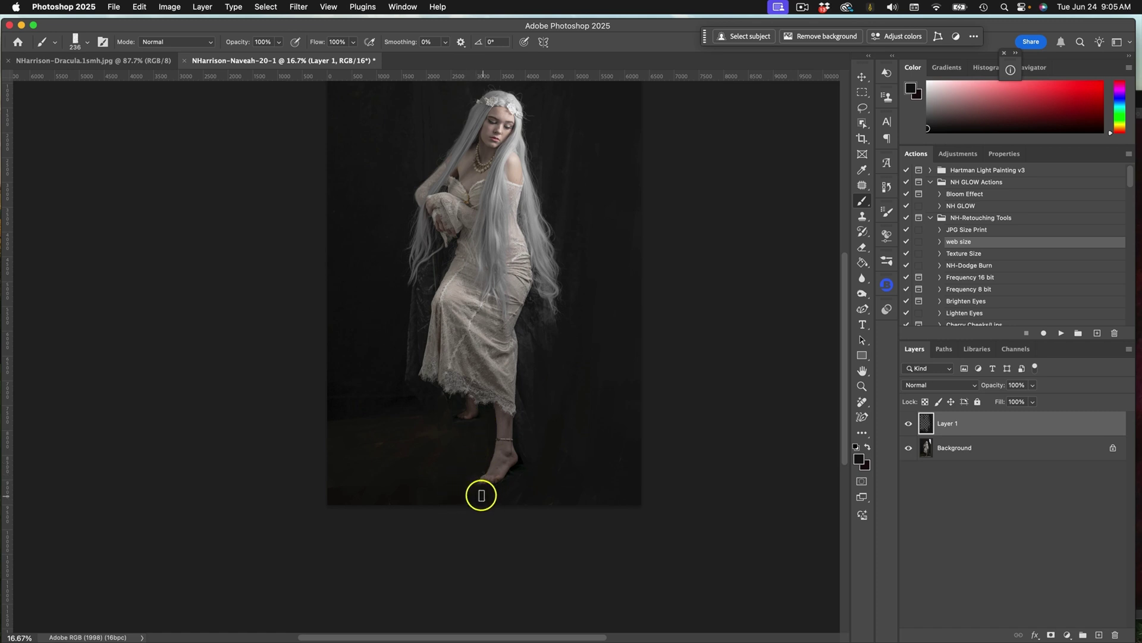
Darken the faint streaks left of the dress with near-black heel tones at 335 px.
left_click(519, 468, "alt")
key("[")
key("[")
key("[")
key("[")
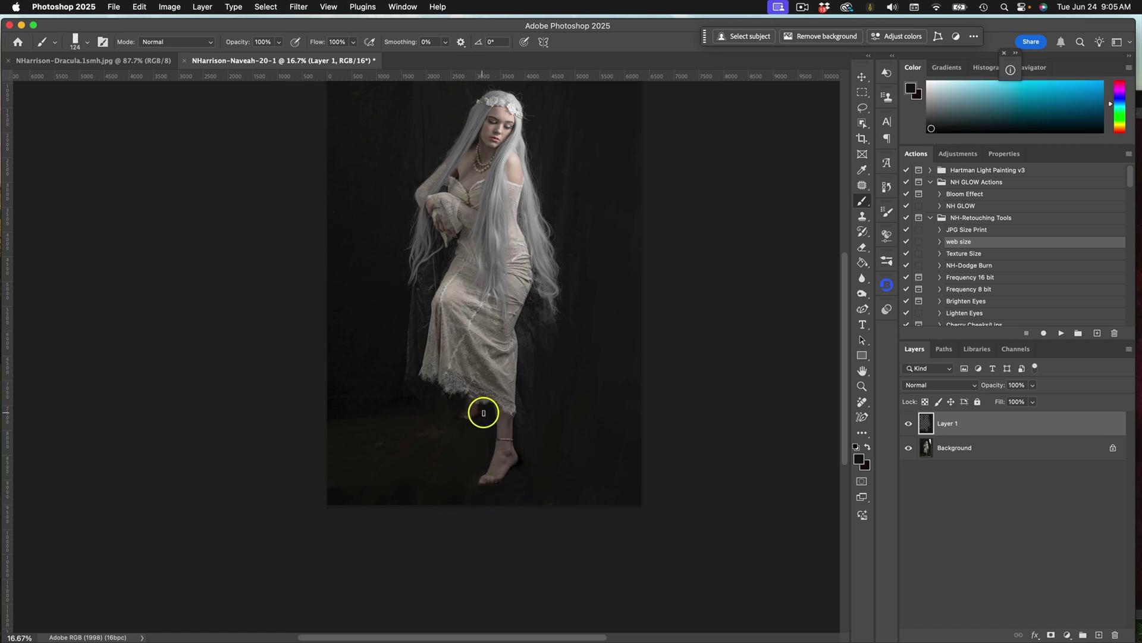
mouse_move(403, 370)
left_mouse_down()
mouse_move(413, 369)
mouse_move(403, 388)
mouse_move(412, 298)
left_mouse_up()
left_click(406, 354, "alt")
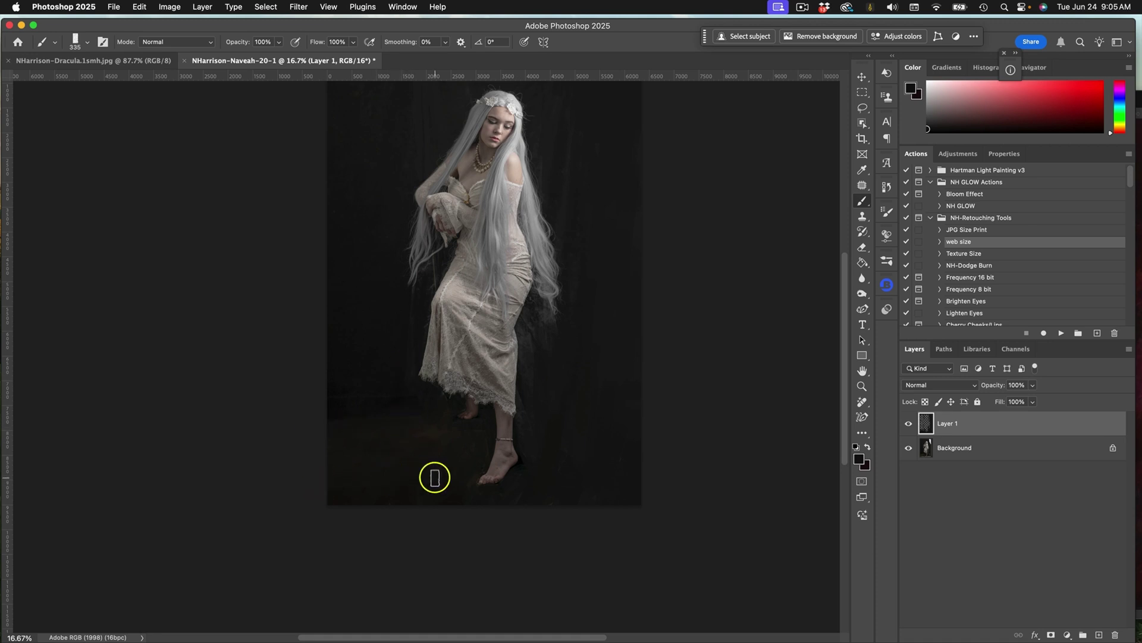
key("super+plus")
left_click_drag(635, 302, 648, 347)
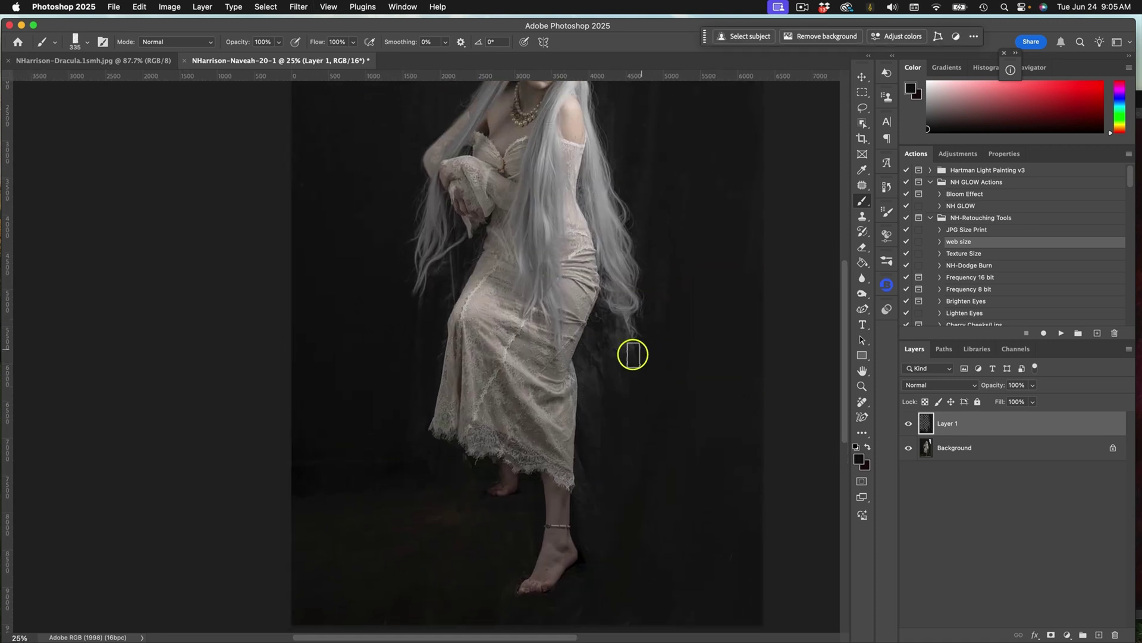
Sample warm dark floor tones beside the feet and shrink the brush to 64 px.
left_click(439, 472, "alt")
mouse_move(438, 481)
left_mouse_down("ctrl+alt")
mouse_move(424, 480)
mouse_move(471, 470)
left_mouse_up("ctrl+alt")
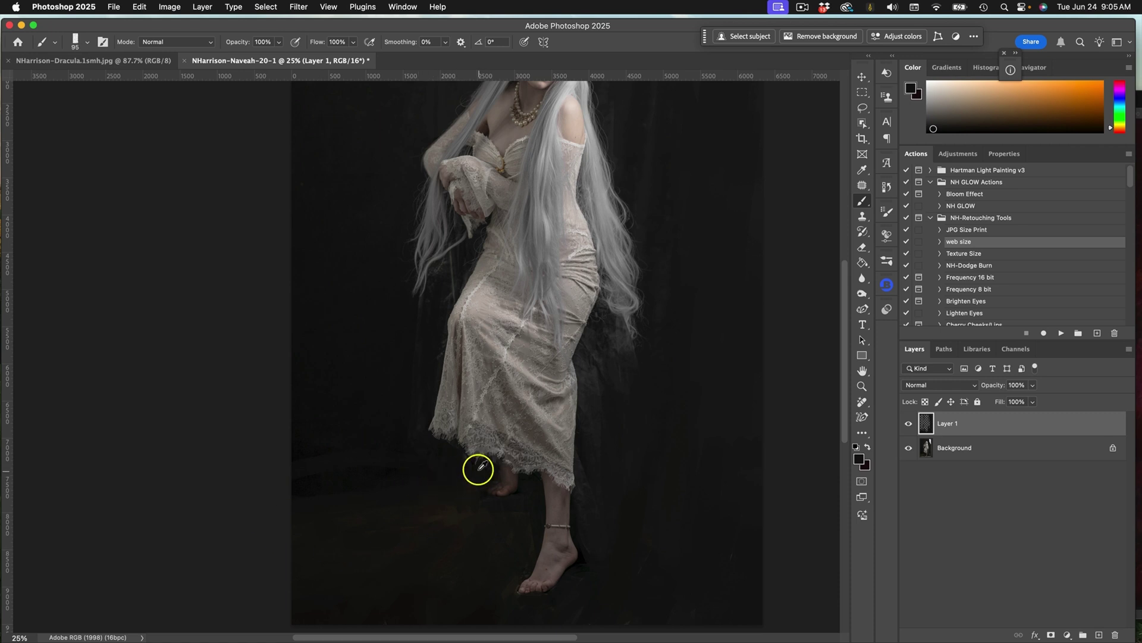
scroll(474, 463, "down", 3)
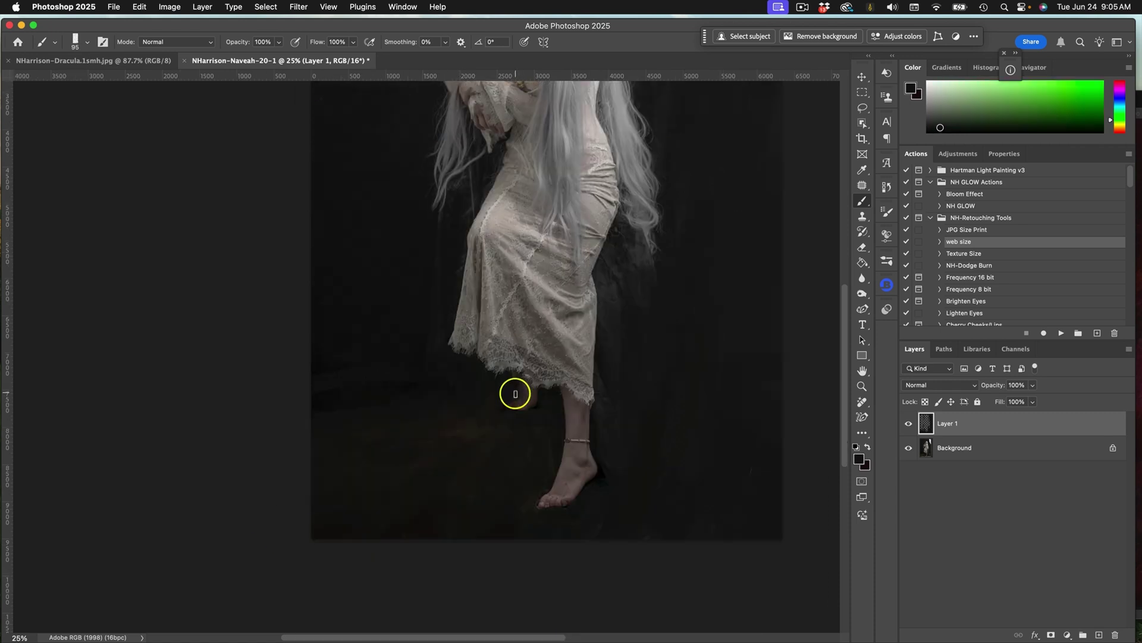
left_click_drag(546, 404, 534, 410)
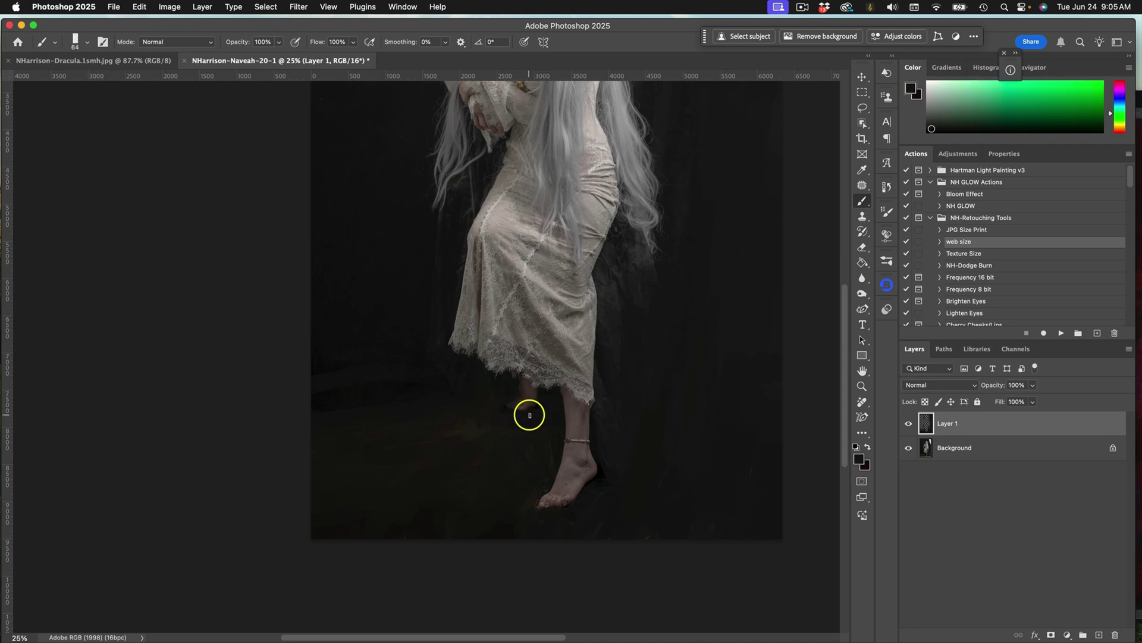
left_click(517, 380, "alt")
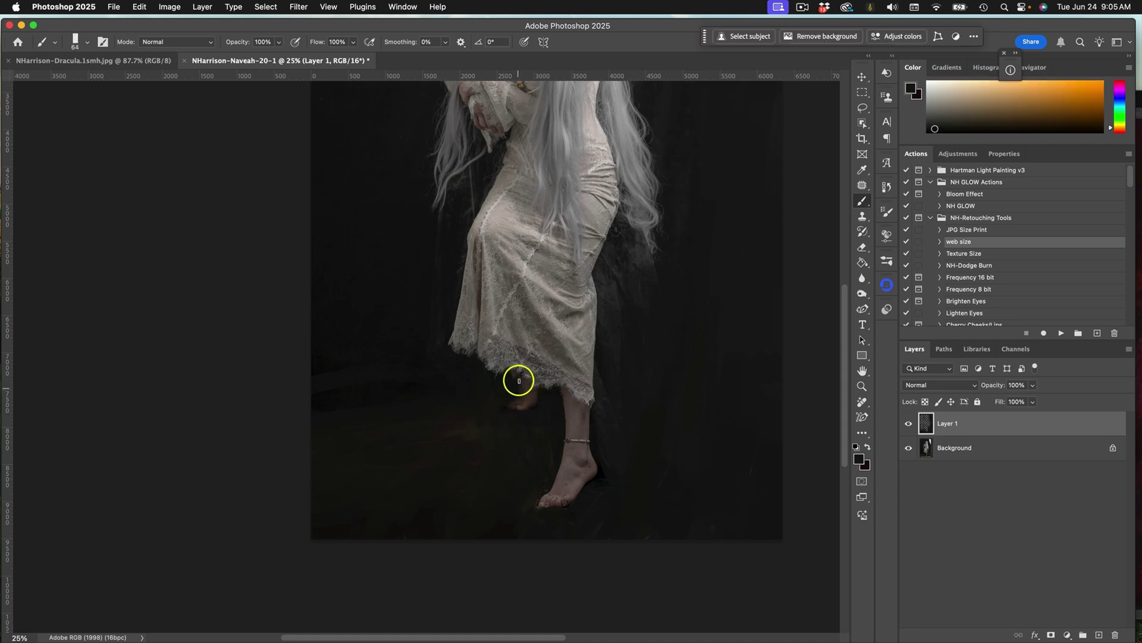
scroll(623, 434, "down", 3)
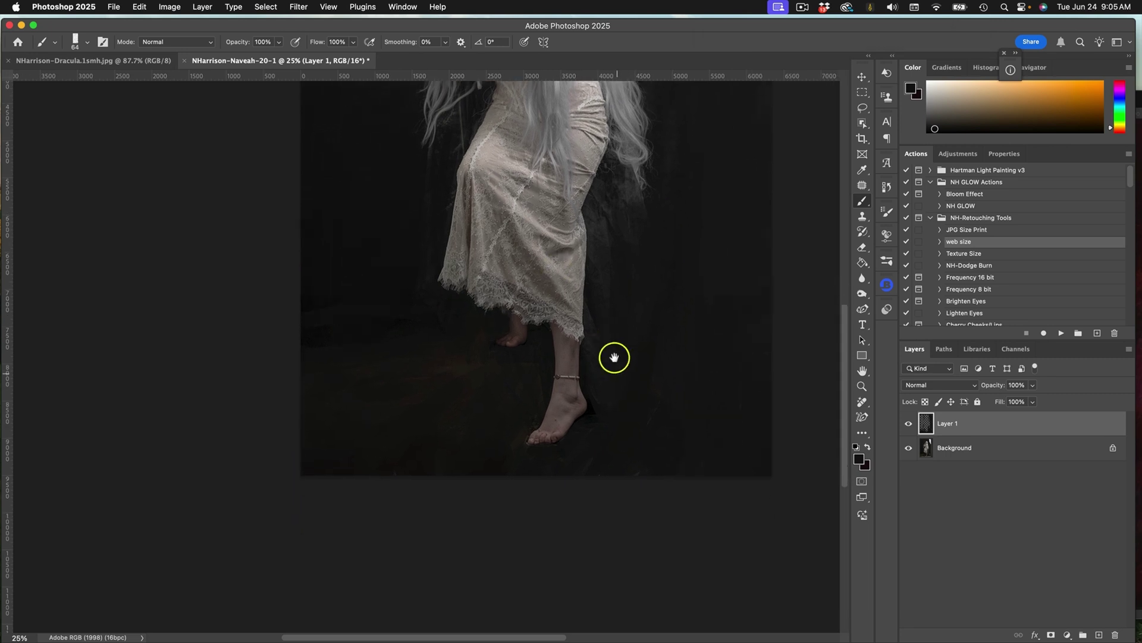
Sample dark shadow tones by the ankle and foot, narrowing the brush to 38 px for detail.
left_click(590, 286, "alt")
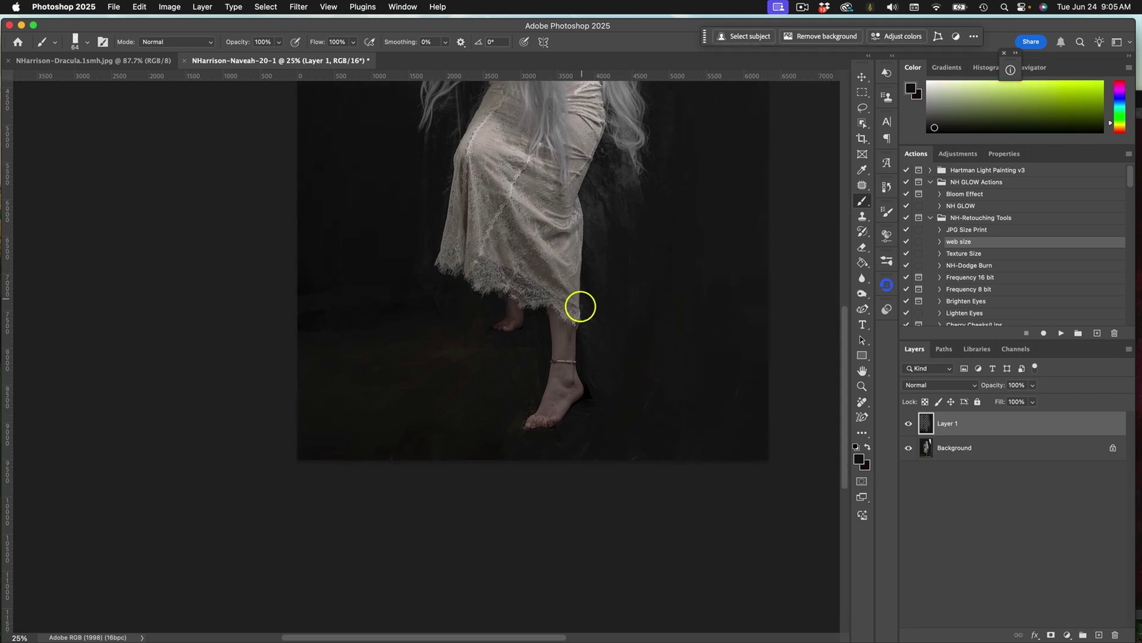
left_click_drag(597, 300, 603, 300)
left_click(593, 305, "alt")
left_click(589, 373, "alt")
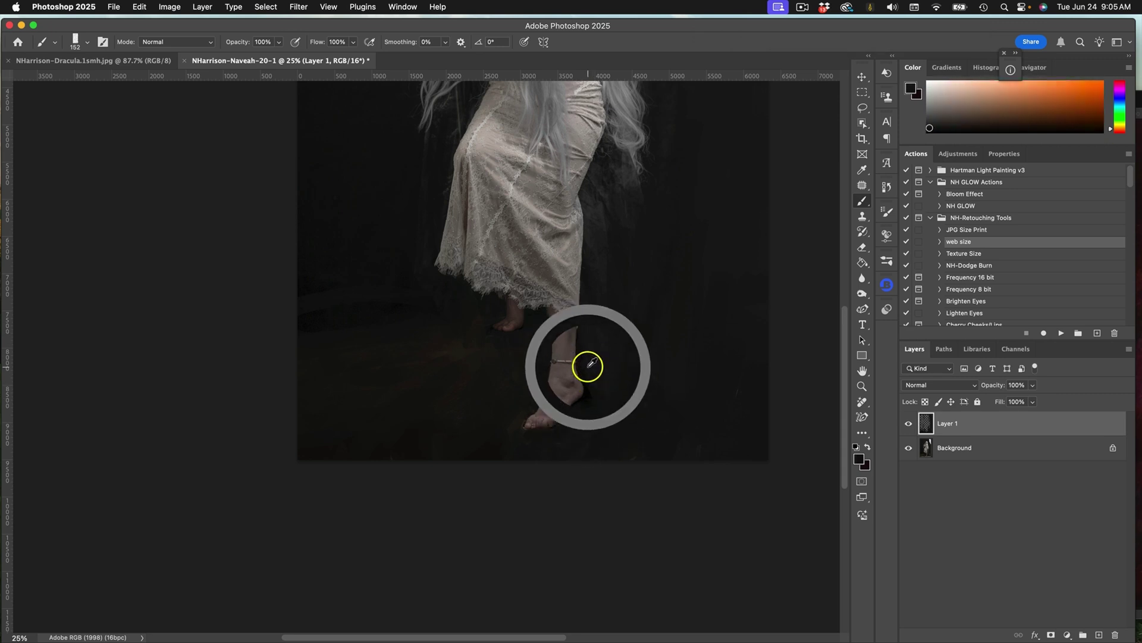
left_click_drag(572, 413, 575, 410)
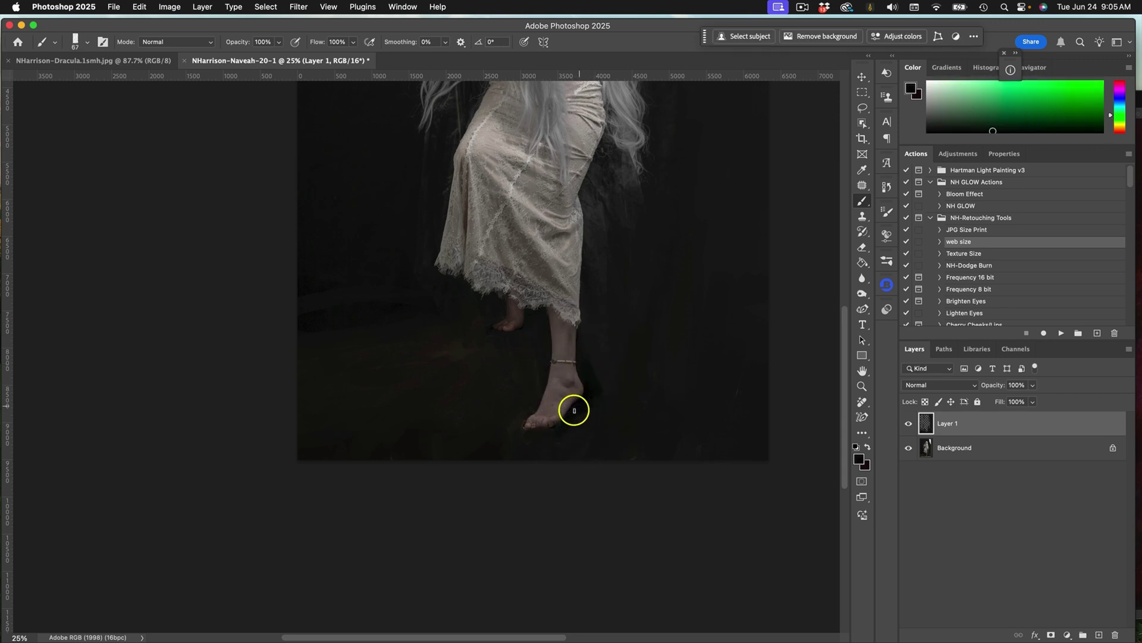
left_click(575, 411, "alt")
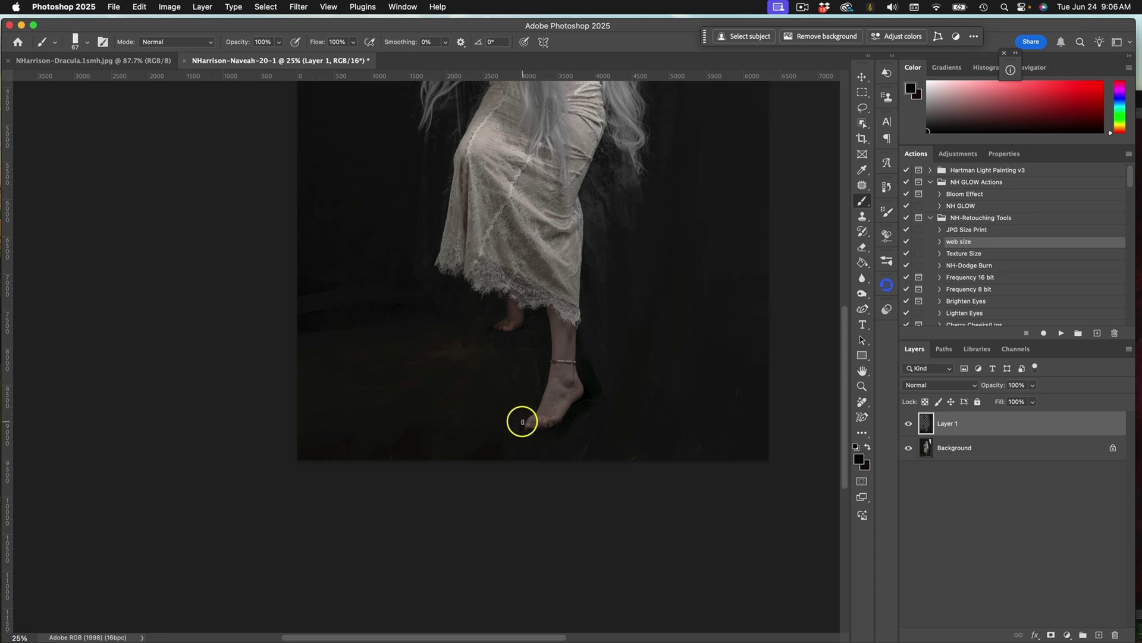
scroll(529, 413, "up", 5)
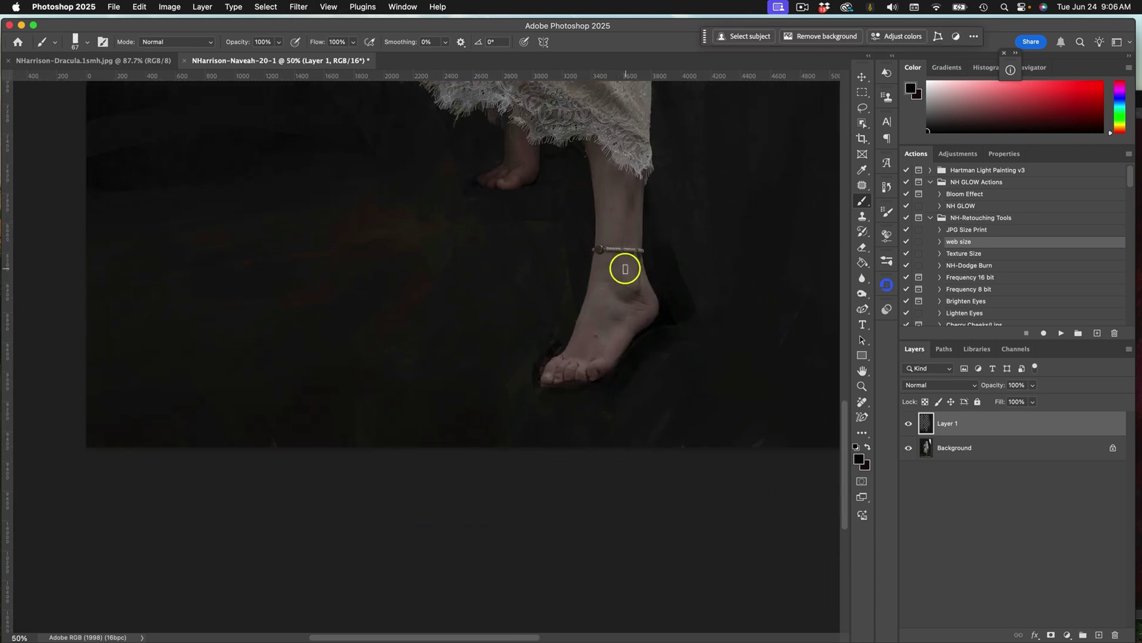
left_click(573, 311, "alt")
left_click_drag(564, 322, 557, 322)
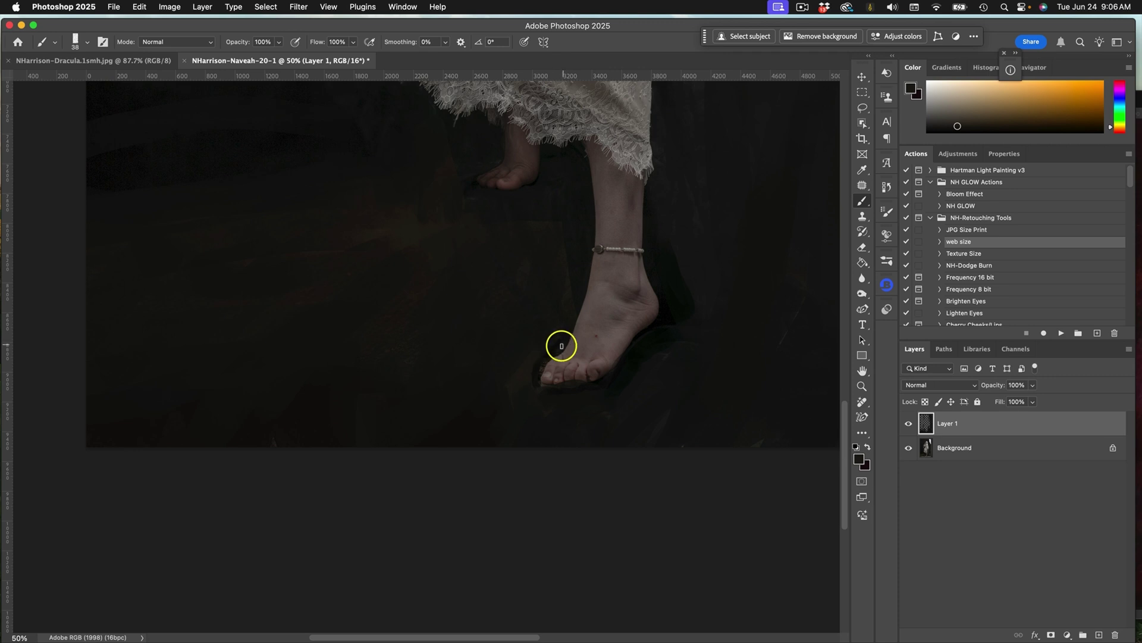
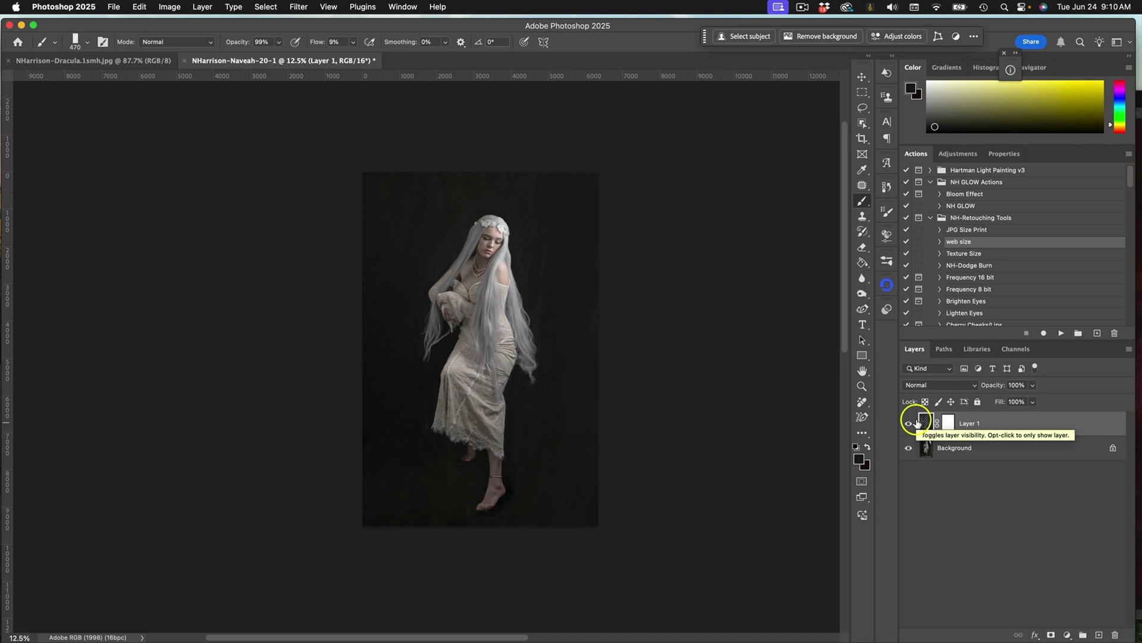
Duplicate the Background and merge the visible layers into a single Layer 1.
left_click(1020, 443)
key("super+j")
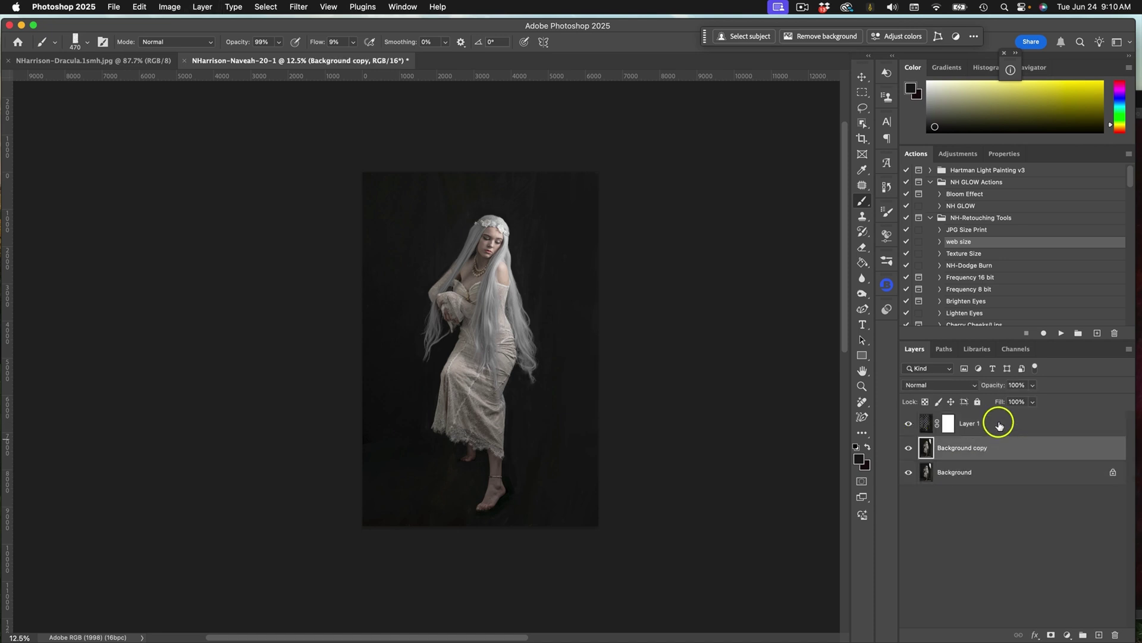
left_click(1009, 423, "shift")
right_click(1012, 423)
left_click(926, 463)
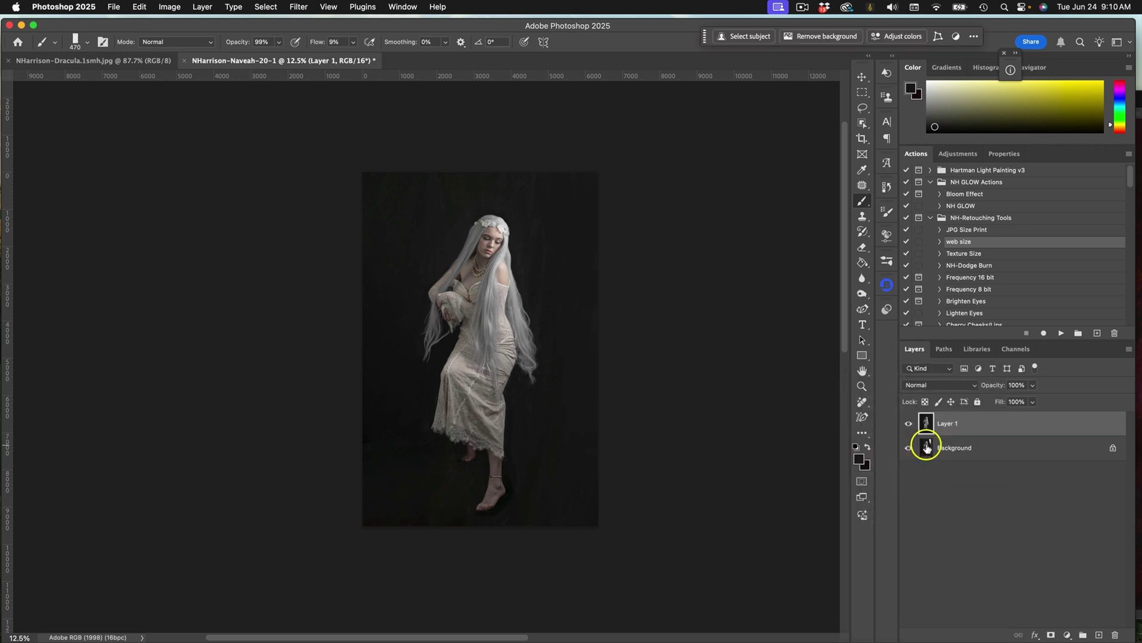
Add an empty Layer 2 on top, zoom in to 50% and shrink the brush.
left_click(1100, 634)
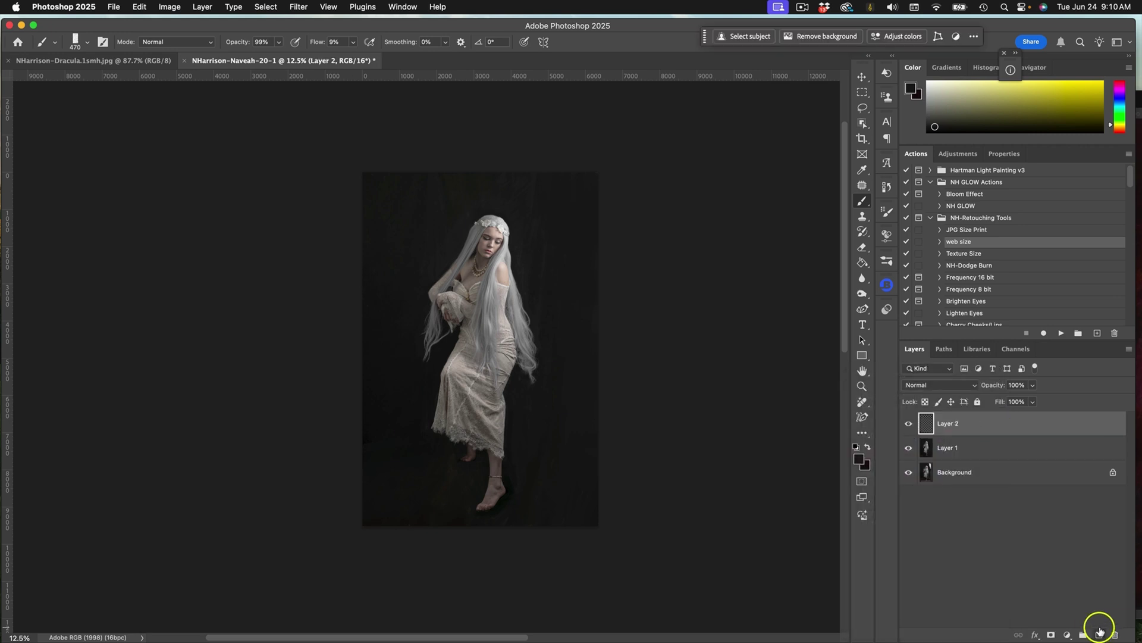
key("super+equal")
scroll(612, 357, "left", 3)
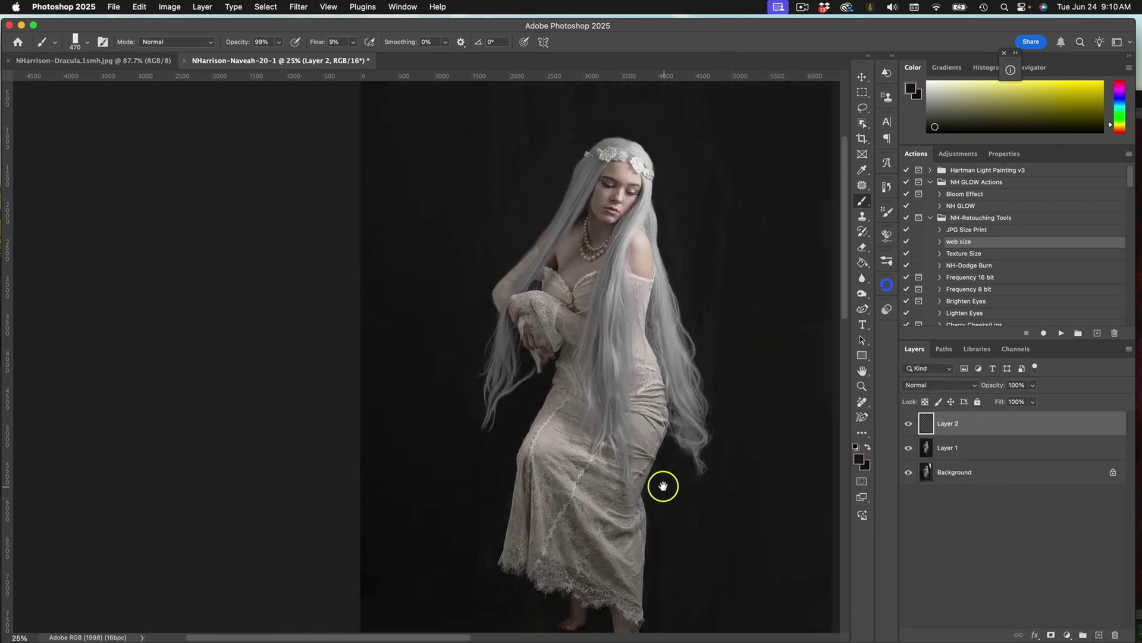
key("super+equal")
key("super+equal")
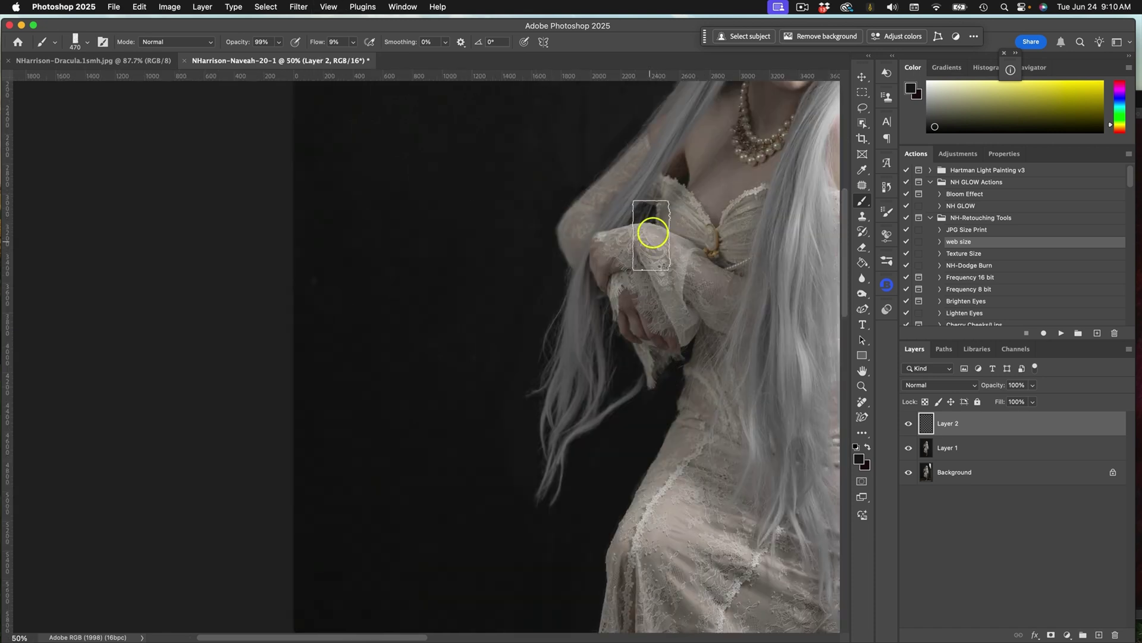
mouse_move(679, 211)
left_mouse_down()
mouse_move(629, 205)
mouse_move(650, 252)
mouse_move(635, 223)
left_mouse_up()
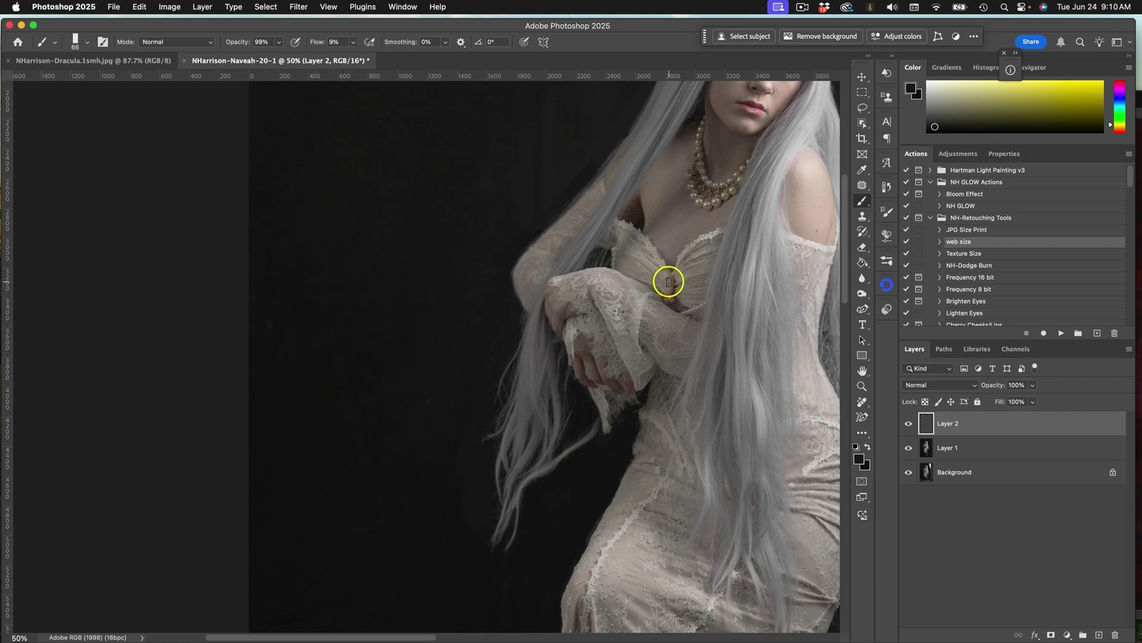
Lasso a piece of sleeve lace near the brooch on Layer 1 and copy it to a new layer.
left_click(928, 447)
left_click(864, 108)
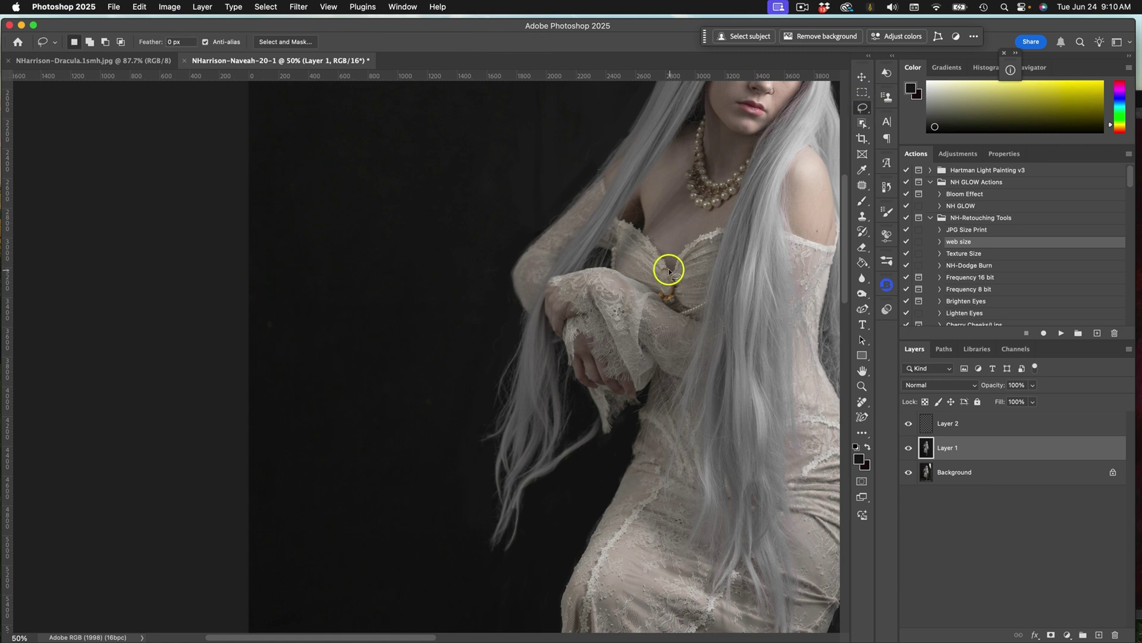
mouse_move(668, 269)
left_mouse_down()
mouse_move(642, 232)
mouse_move(617, 224)
mouse_move(611, 266)
mouse_move(670, 294)
mouse_move(672, 260)
left_mouse_up()
key("super+j")
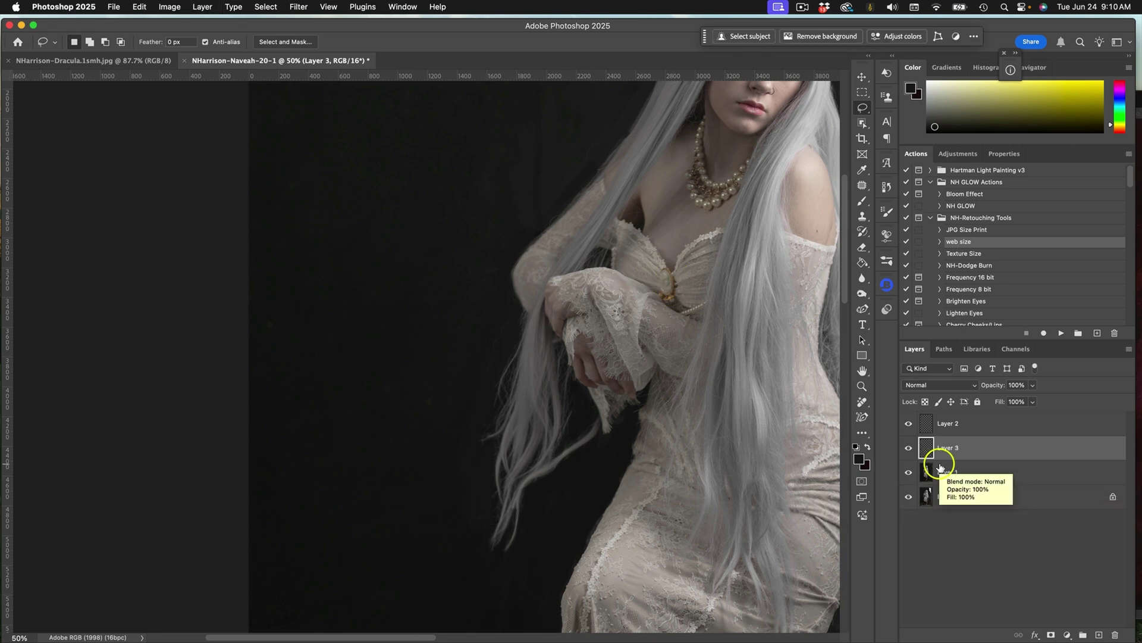
Move the lace patch over the bust, rotate it about 9°, and duplicate its layer.
left_click(863, 77)
left_click_drag(650, 260, 660, 233)
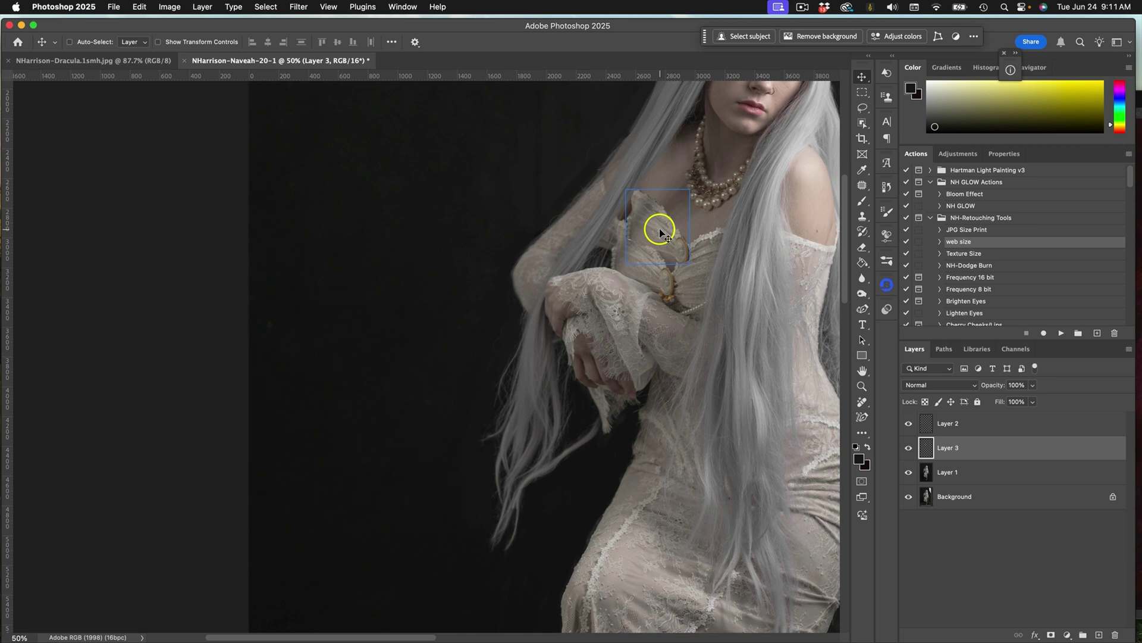
key("super+t")
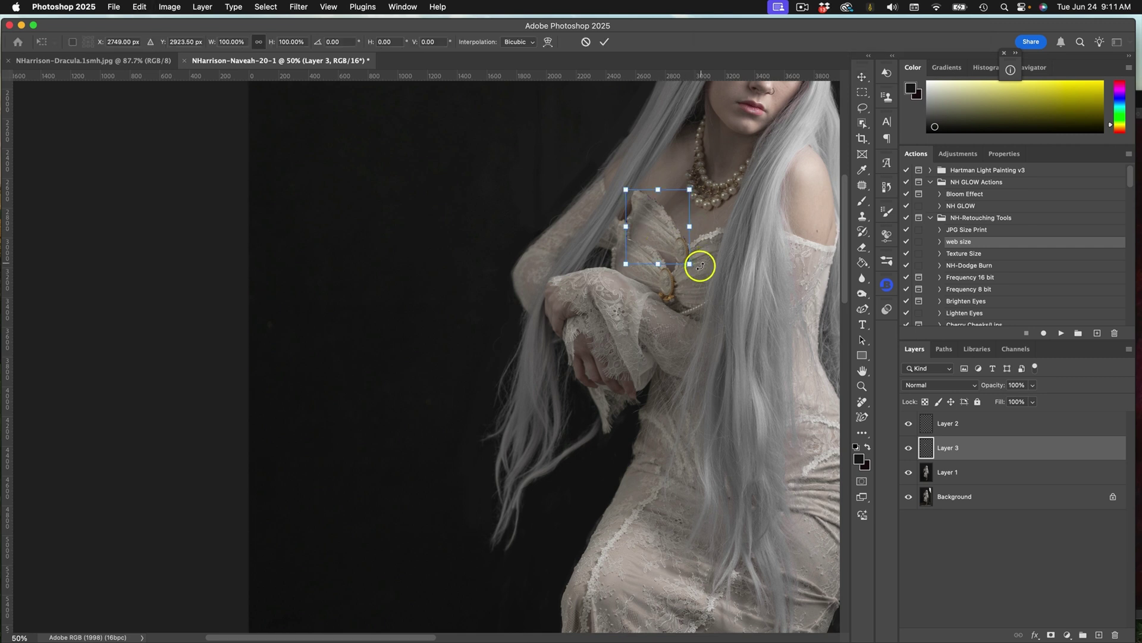
left_click_drag(698, 260, 694, 271)
left_click_drag(674, 231, 666, 238)
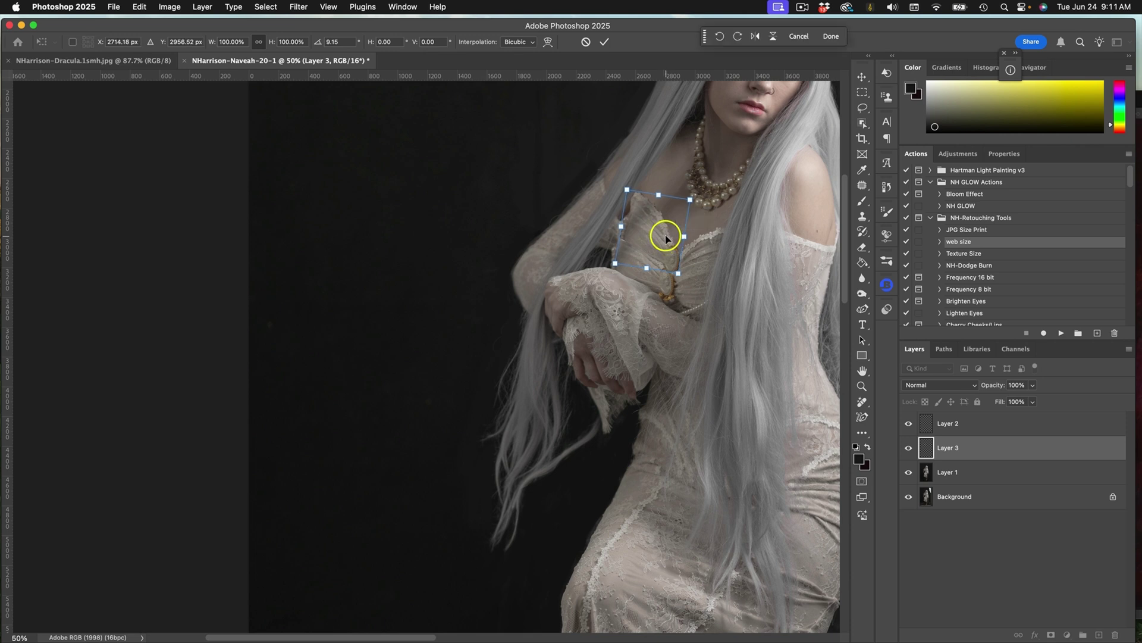
key("Return")
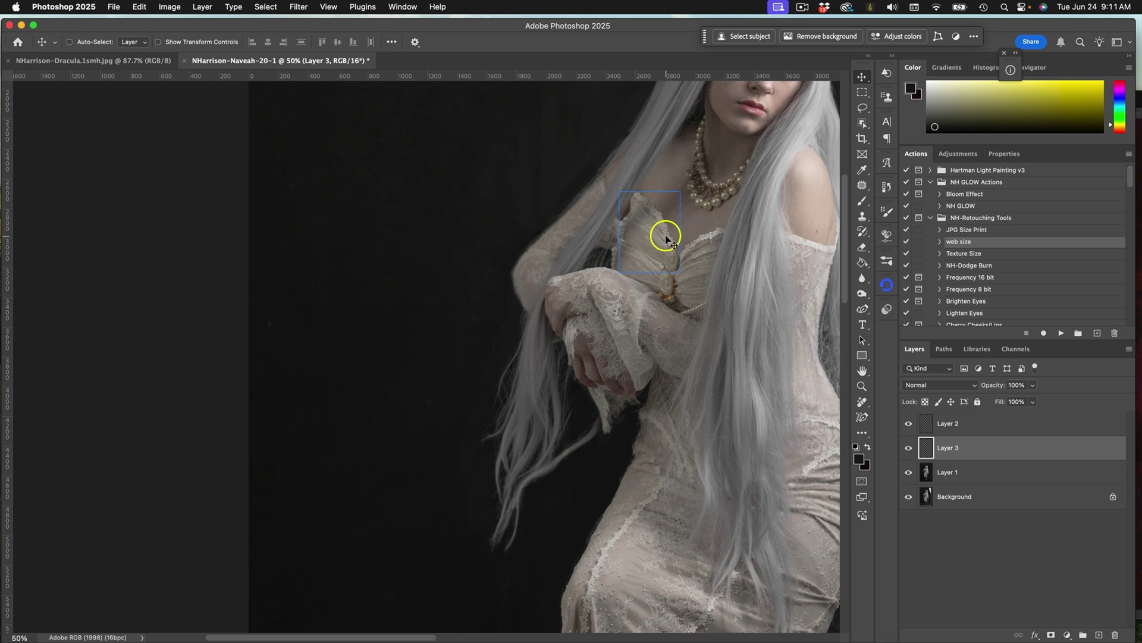
key("super+j")
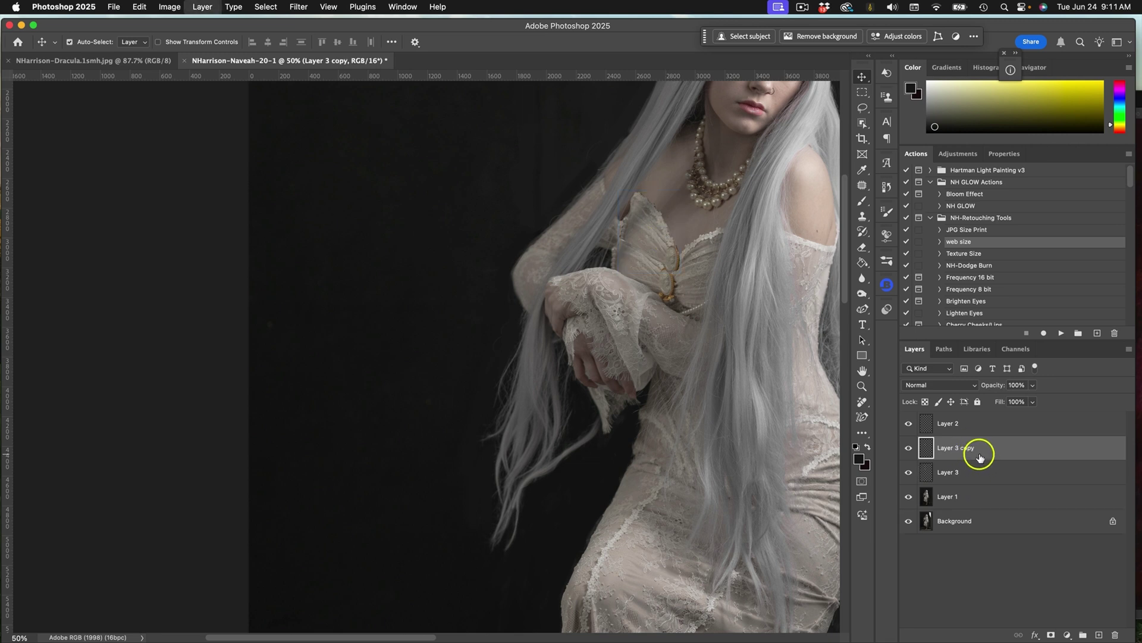
Shift the Layer 3 lace patch lower and warp its edges to follow the bodice curve.
left_click(926, 469)
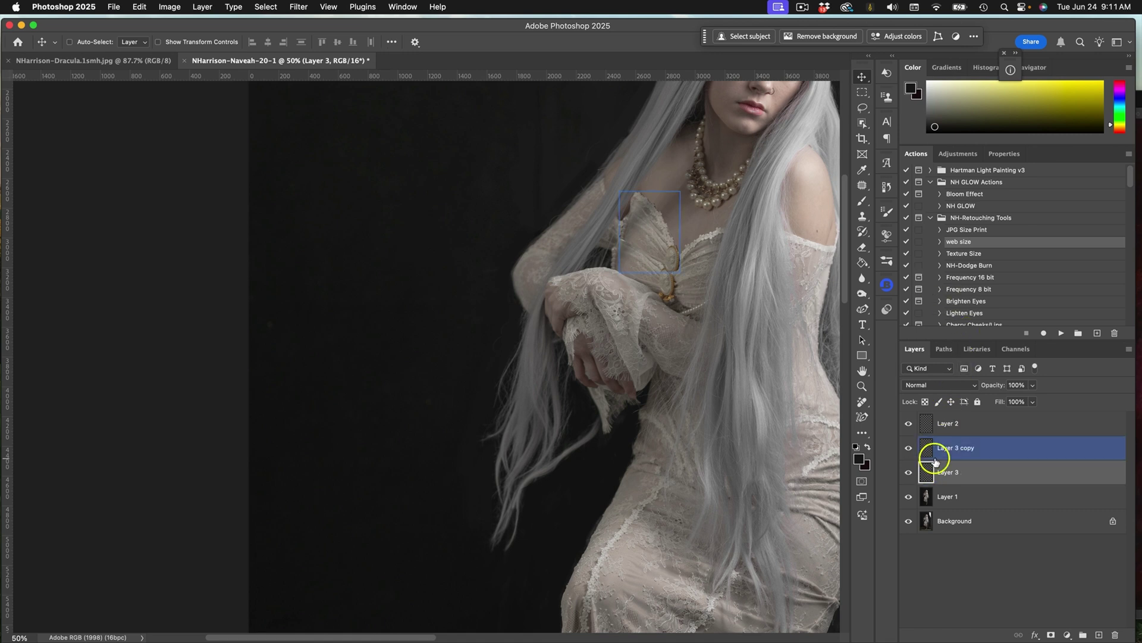
left_click_drag(659, 250, 656, 266)
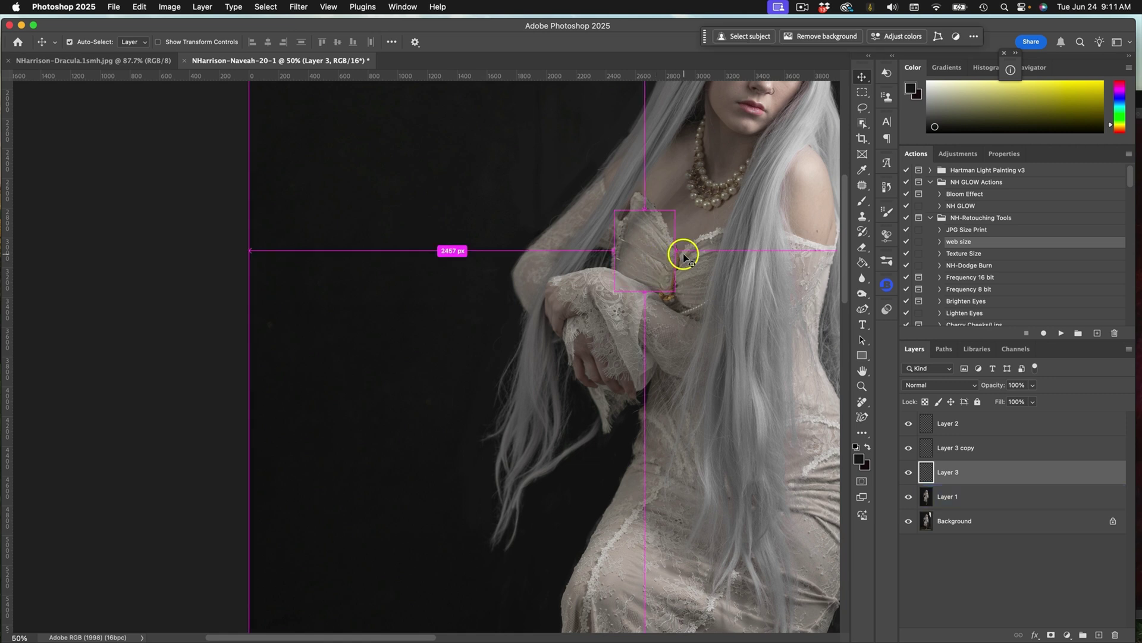
key("super+t")
right_click(648, 251)
left_click(676, 348)
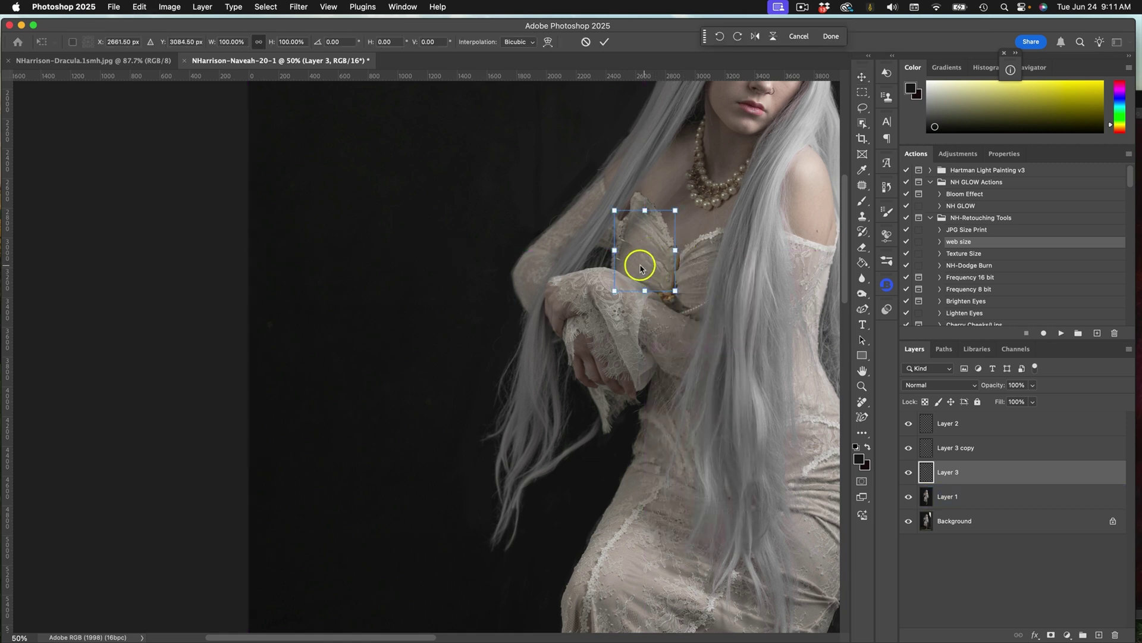
left_click_drag(643, 289, 609, 281)
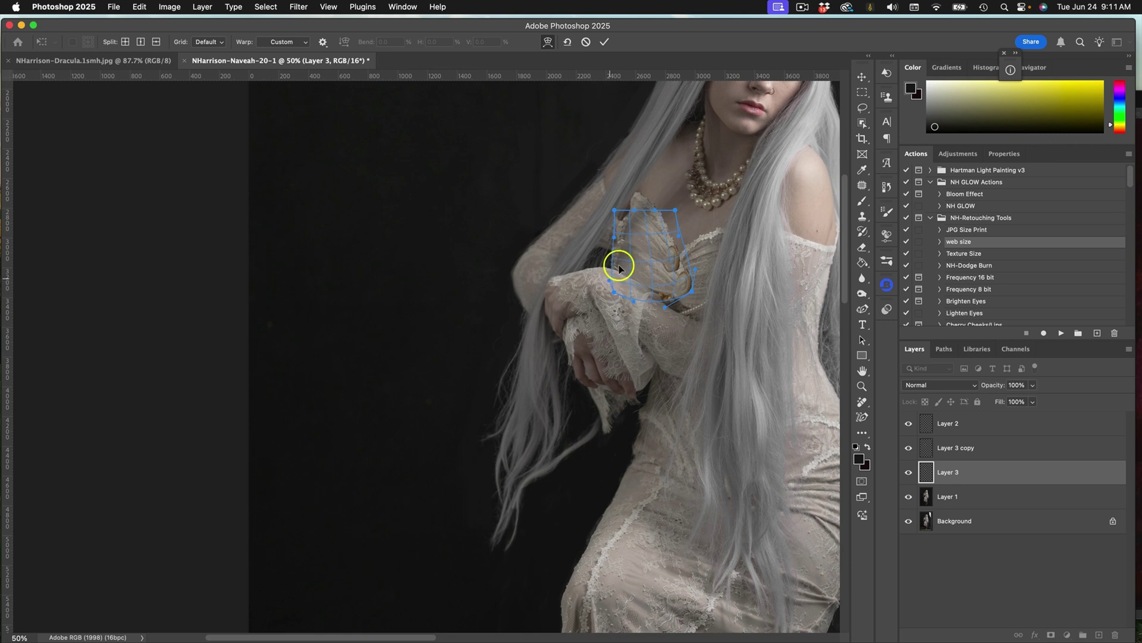
left_click_drag(633, 226, 631, 222)
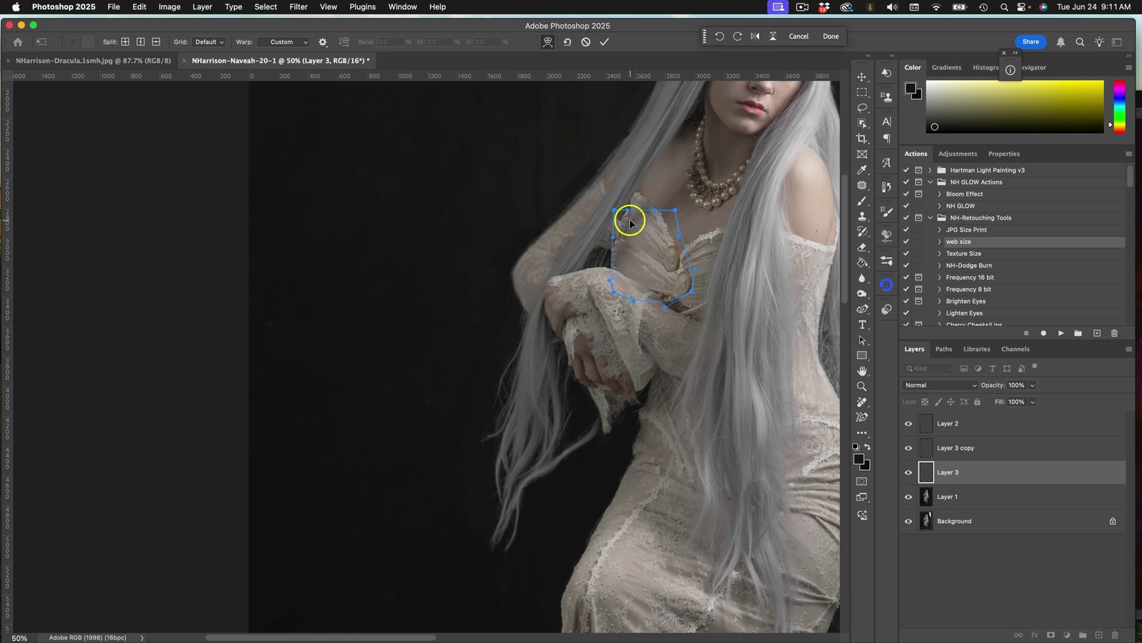
key("Return")
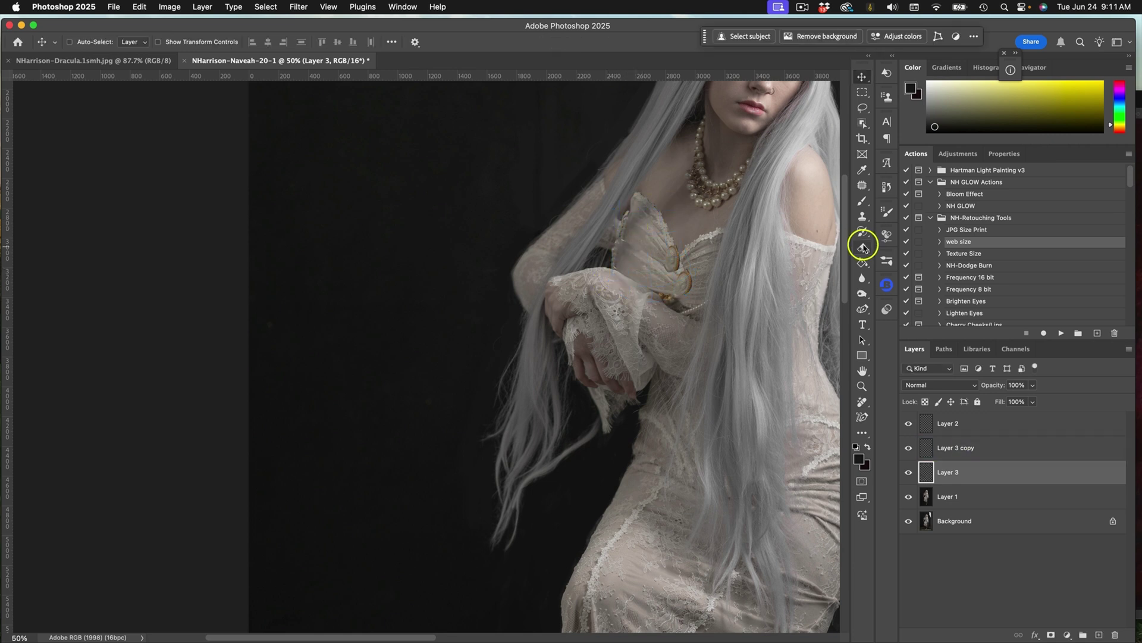
Erase the lace edges with a 109 px eraser on Layer 3, then 52 px on Layer 3 copy.
left_click(866, 244)
left_click_drag(727, 273, 604, 263, "ctrl+alt")
mouse_move(721, 271)
left_mouse_down("ctrl+alt")
mouse_move(684, 283)
mouse_move(688, 300)
mouse_move(687, 271)
mouse_move(677, 296)
mouse_move(656, 297)
mouse_move(688, 277)
left_mouse_up("ctrl+alt")
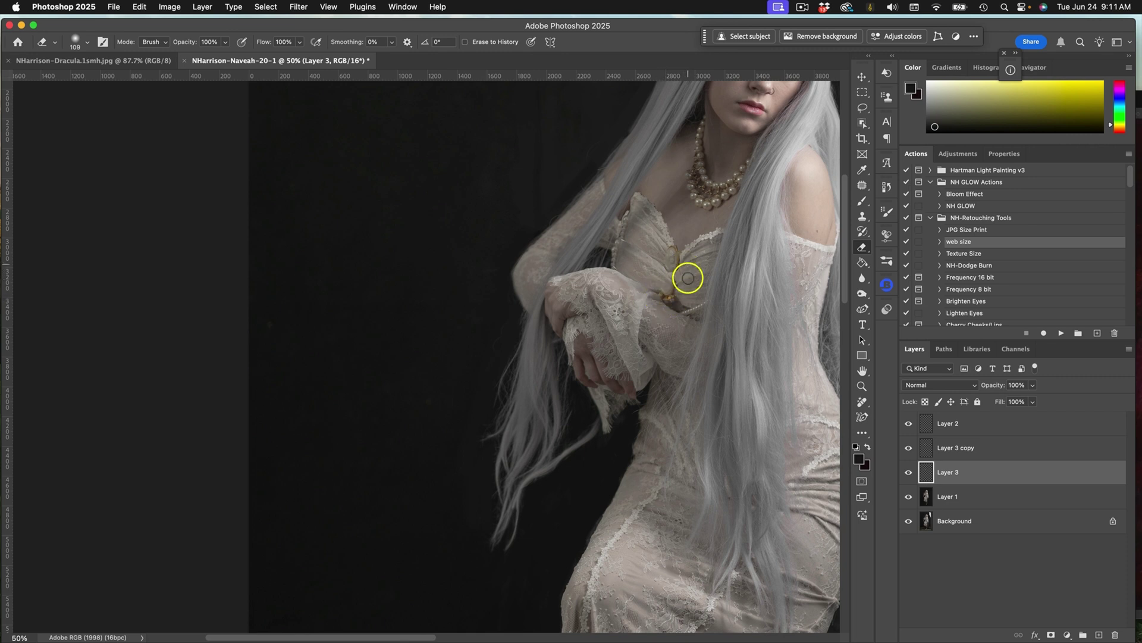
left_click(941, 443)
mouse_move(639, 214)
left_mouse_down()
mouse_move(625, 209)
mouse_move(631, 199)
left_mouse_up()
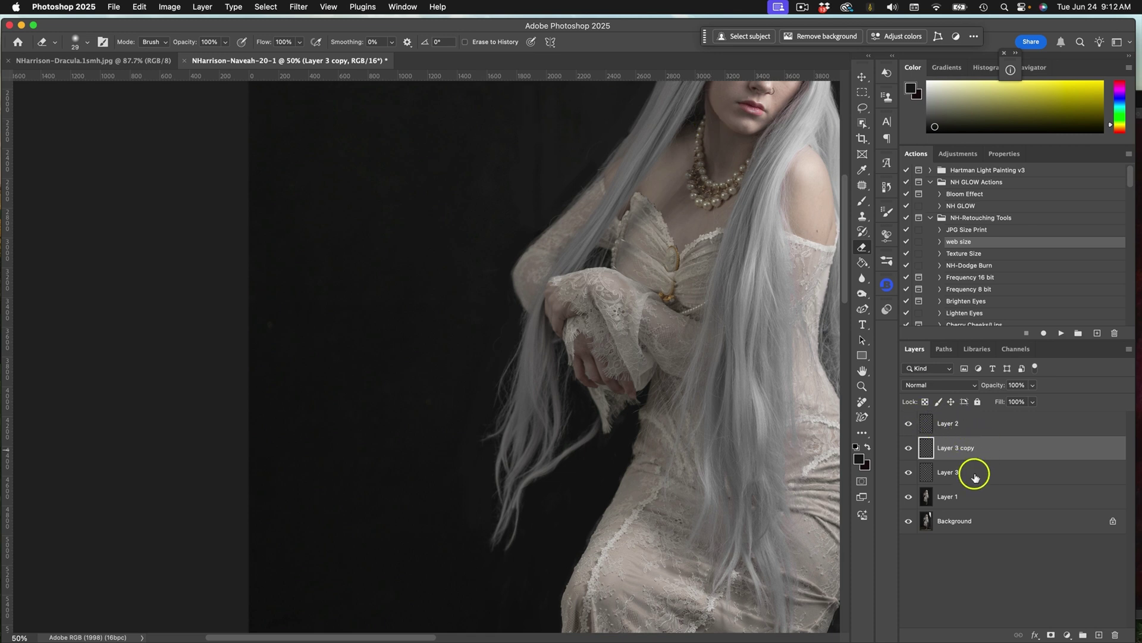
Hide both lace layers and paint dark over the bodice's left edge on Layer 2.
left_click(909, 448)
left_click(908, 472)
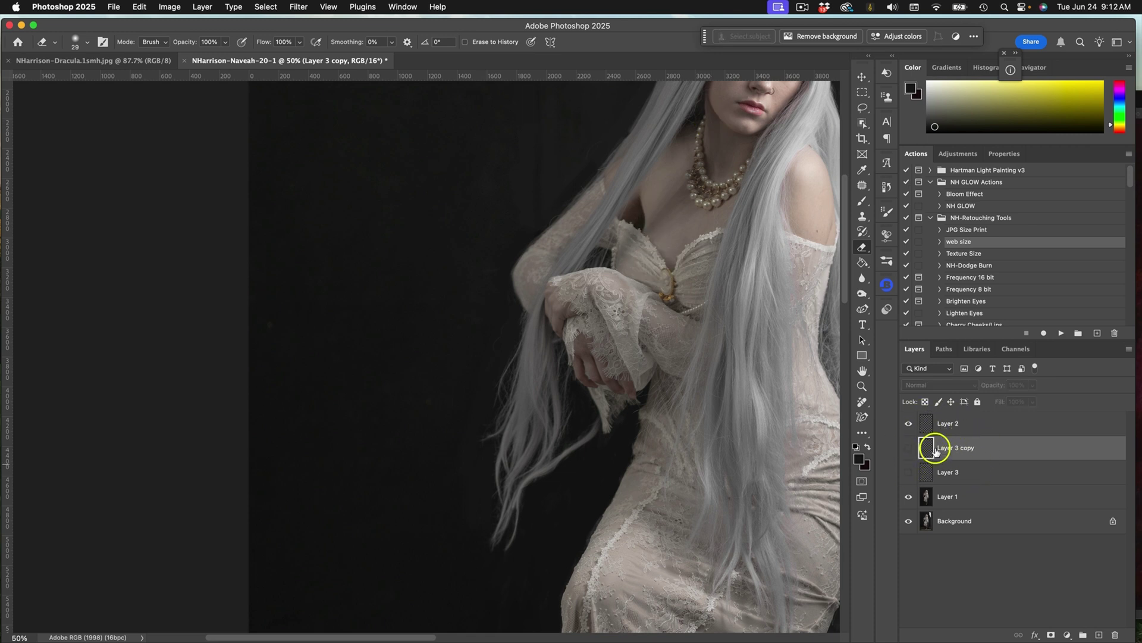
left_click(955, 424)
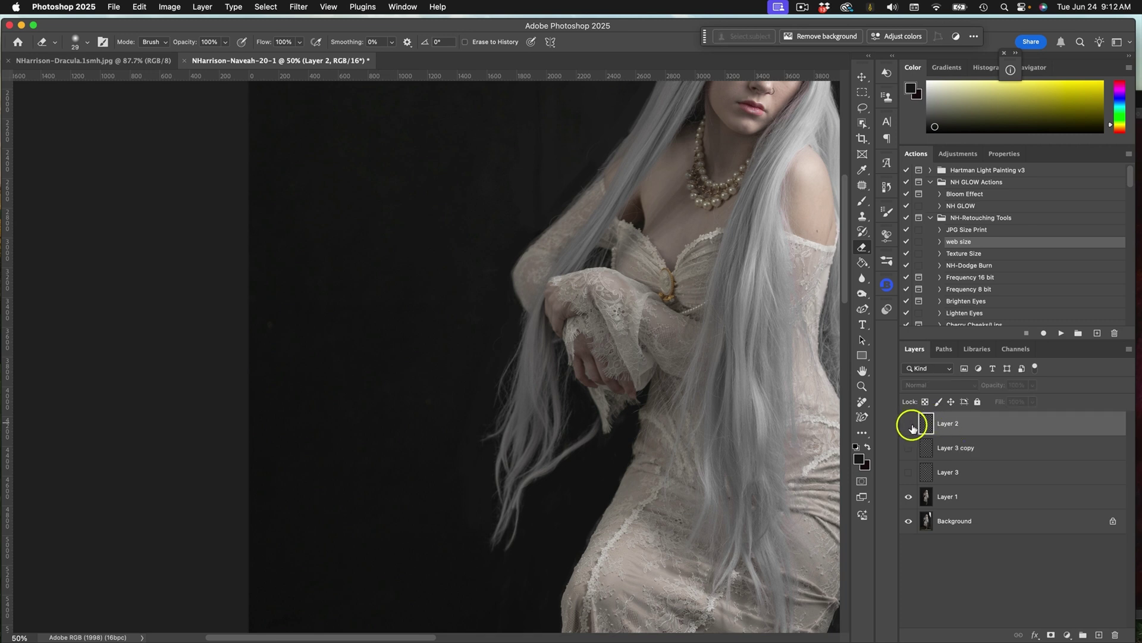
left_click(863, 201)
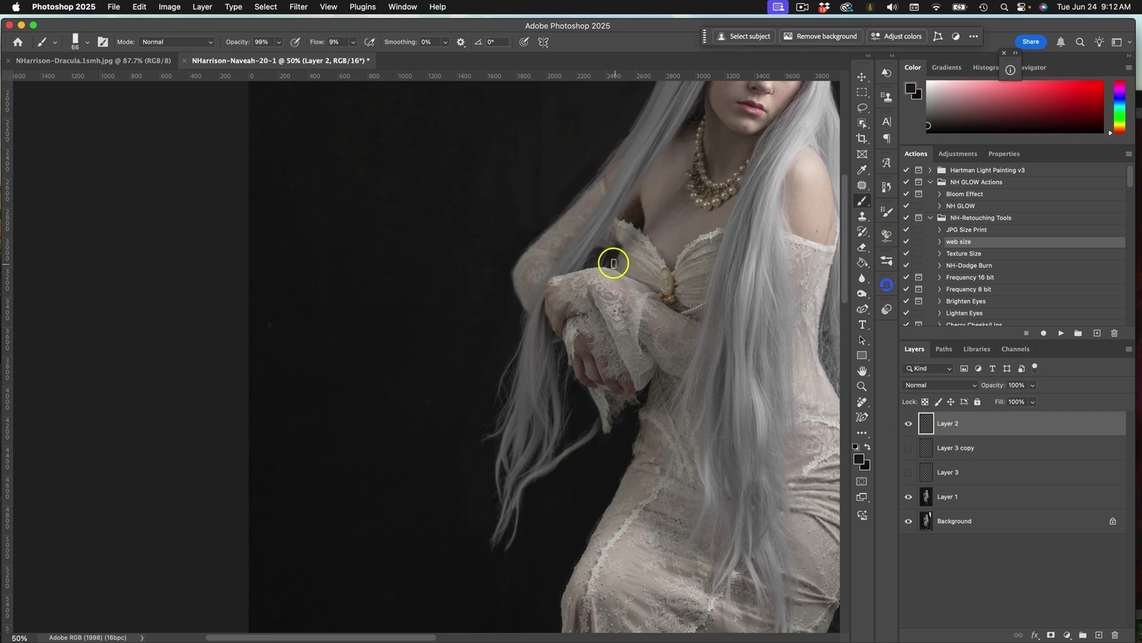
mouse_move(611, 257)
left_mouse_down()
mouse_move(617, 242)
mouse_move(604, 247)
mouse_move(622, 232)
mouse_move(607, 257)
mouse_move(627, 232)
left_mouse_up()
Show Layer 3 copy, move Layer 2 below the lace layers, and shrink the brush to 38.
left_click(909, 447)
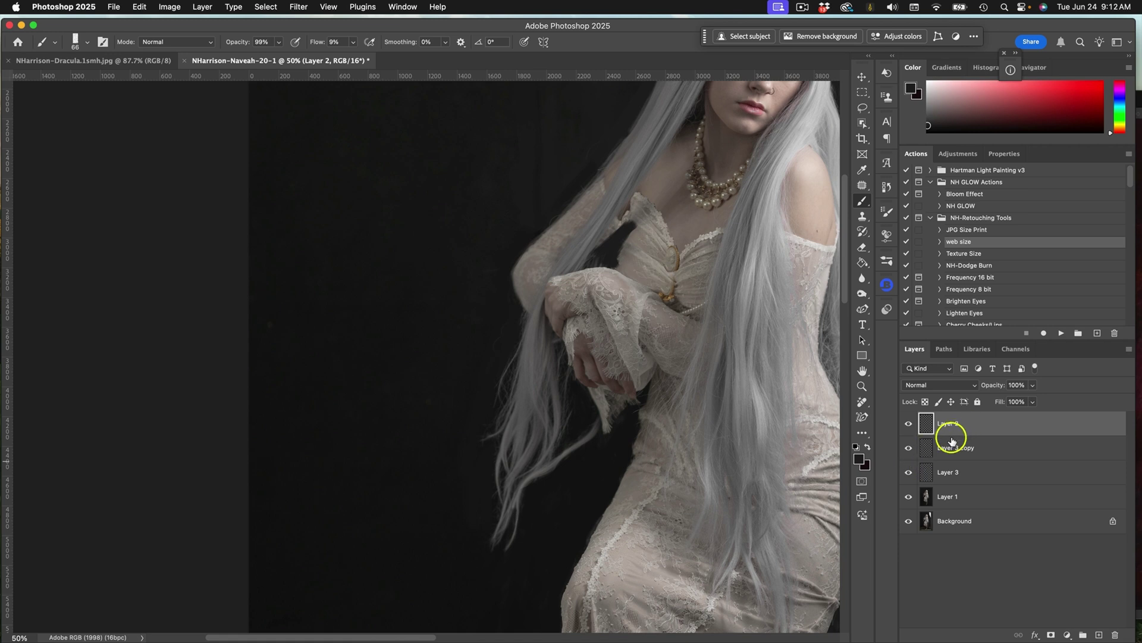
left_click_drag(984, 427, 979, 470)
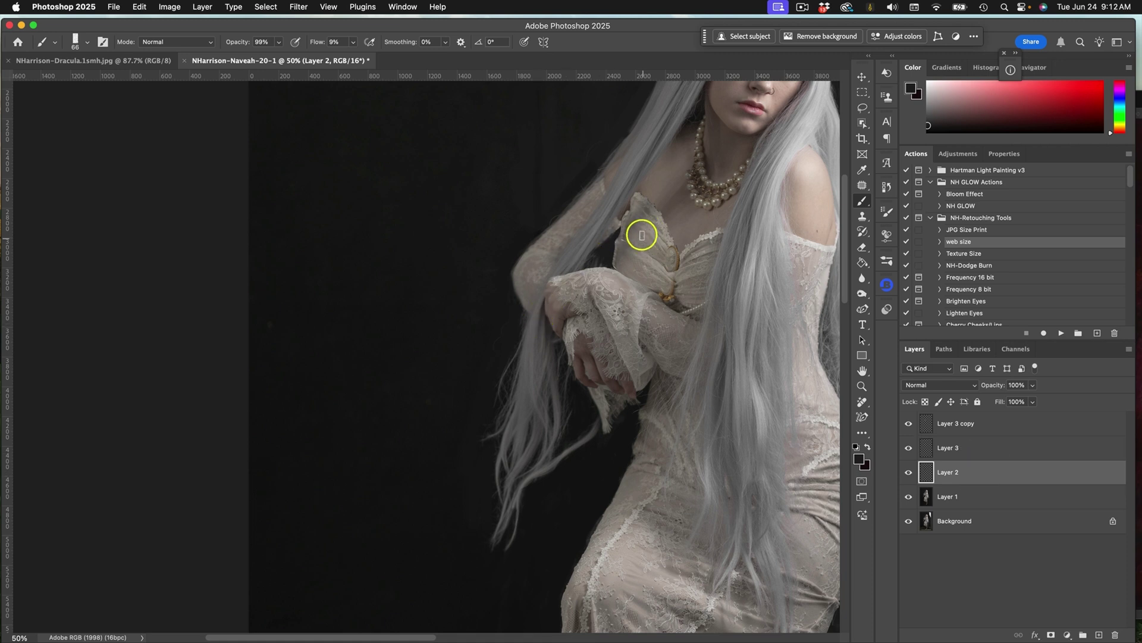
left_click_drag(641, 236, 613, 237, "ctrl+alt")
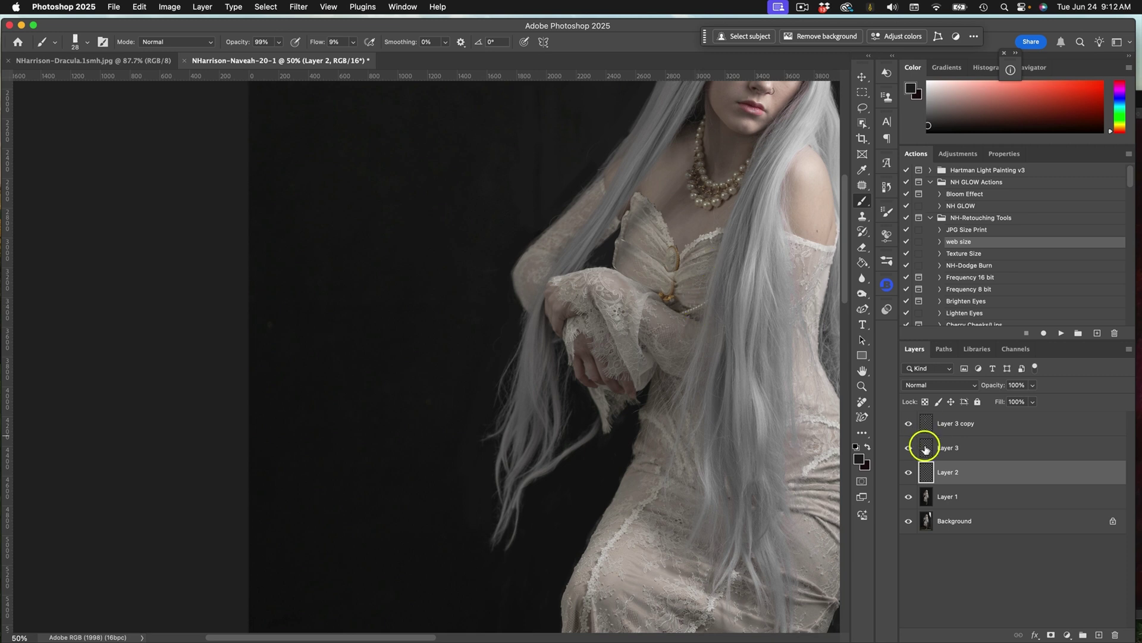
Warp the Layer 3 copy lace patch's corners and lower edge to follow the bodice's left side.
left_click(940, 421)
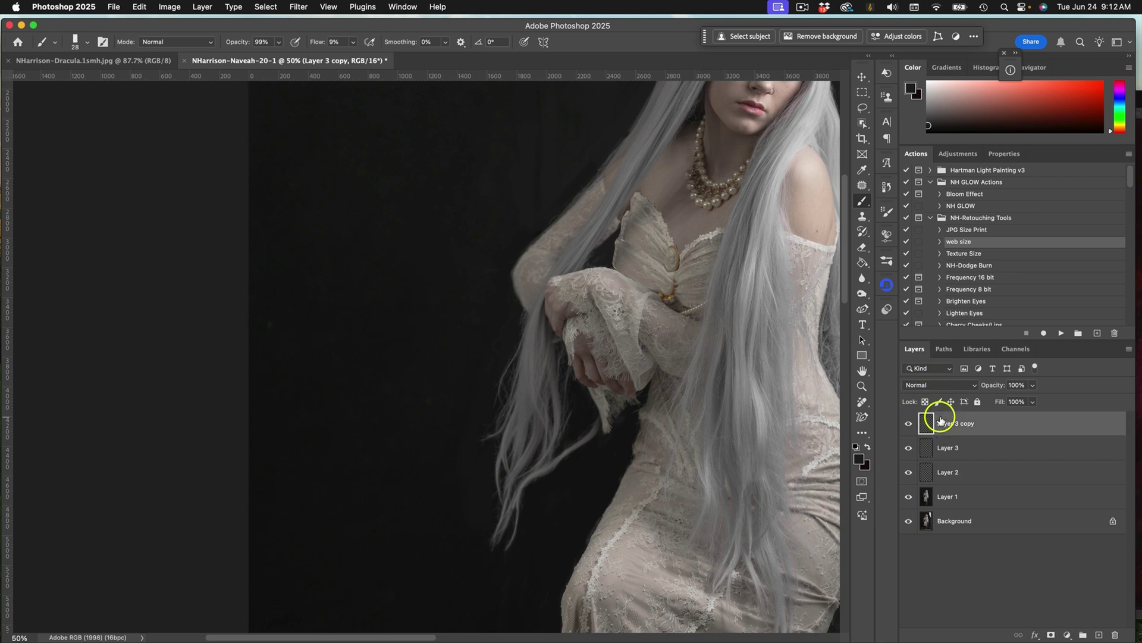
key("ctrl+t")
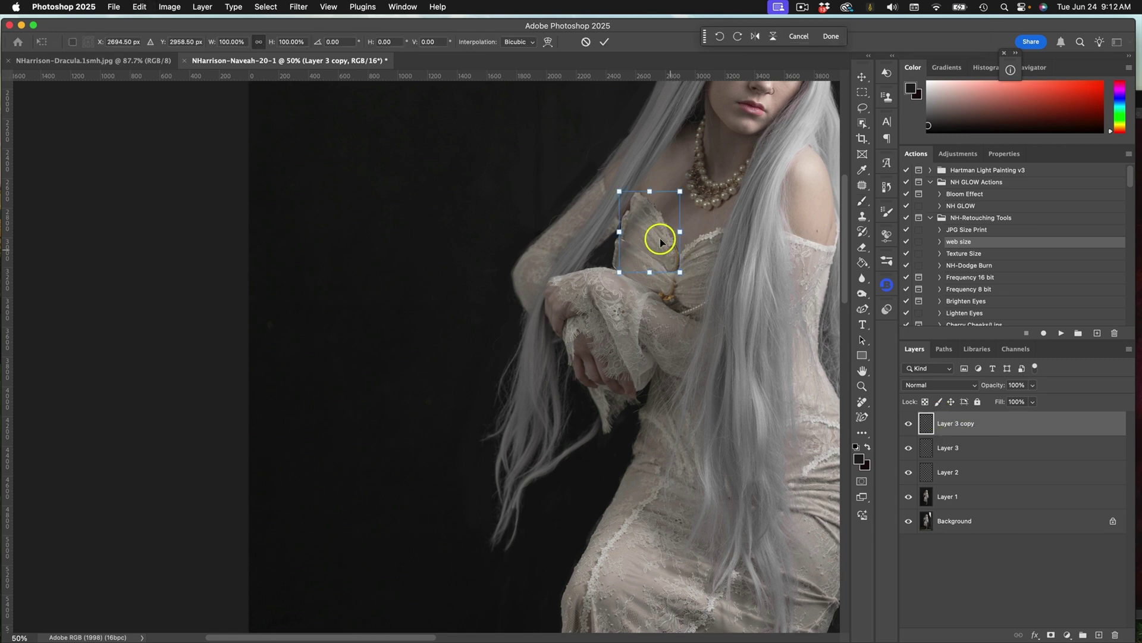
right_click(658, 238)
left_click(669, 331)
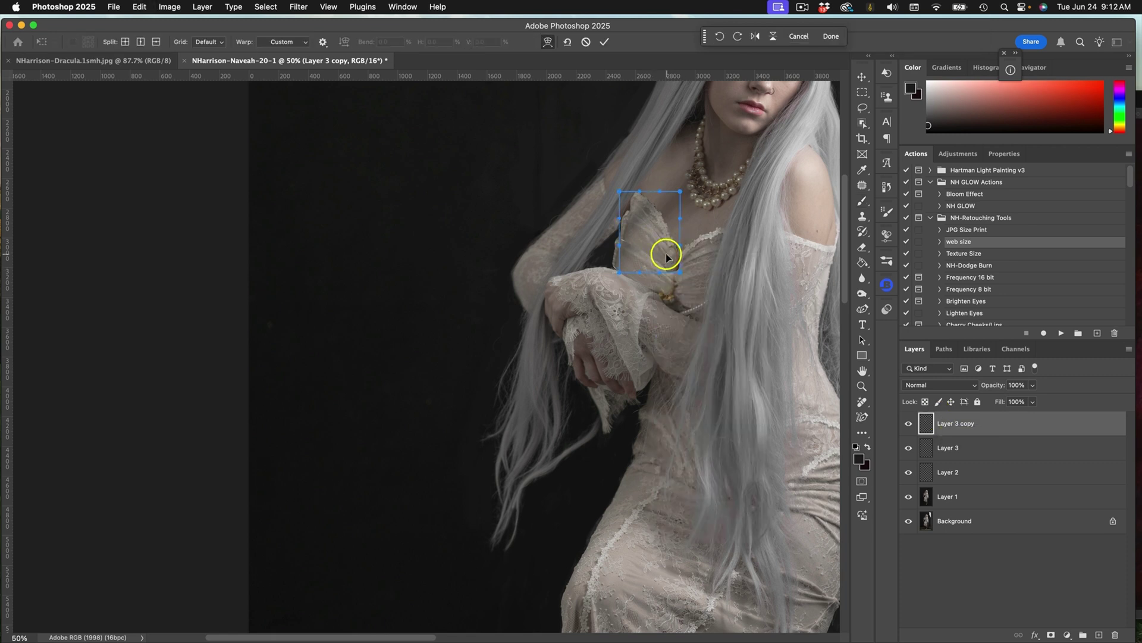
left_click_drag(676, 268, 672, 275)
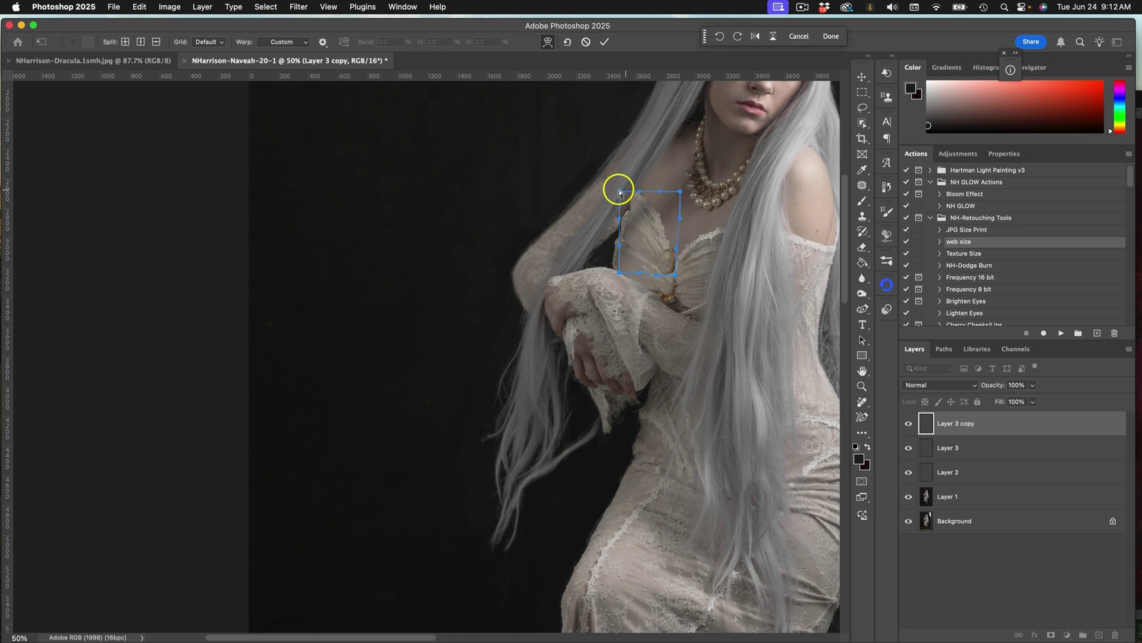
left_click_drag(637, 227, 632, 231)
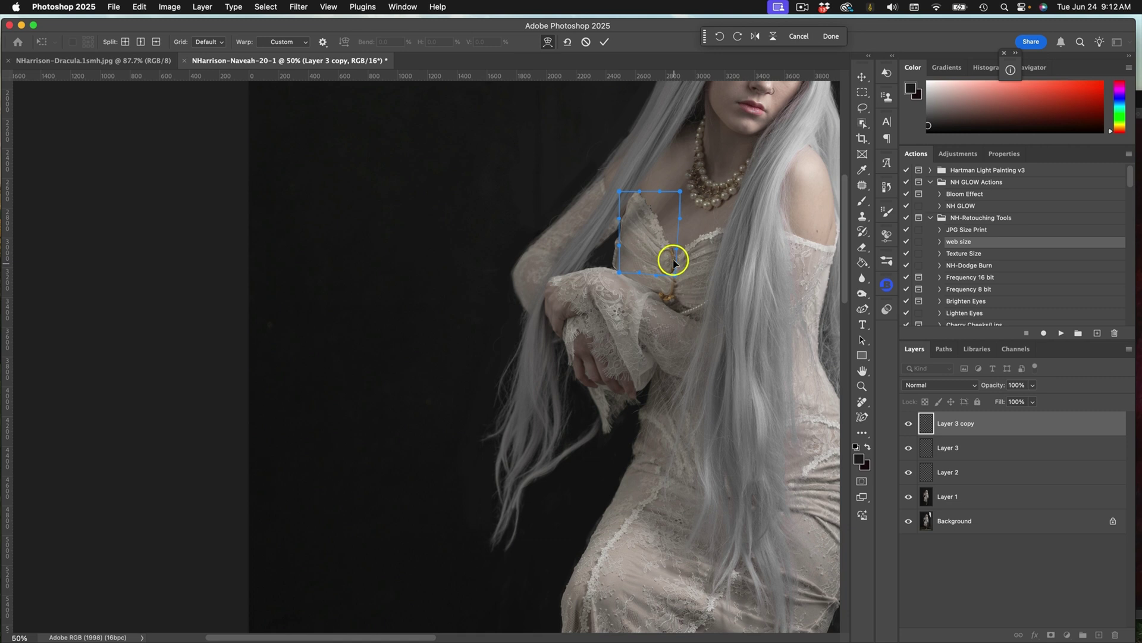
left_click_drag(674, 262, 669, 276)
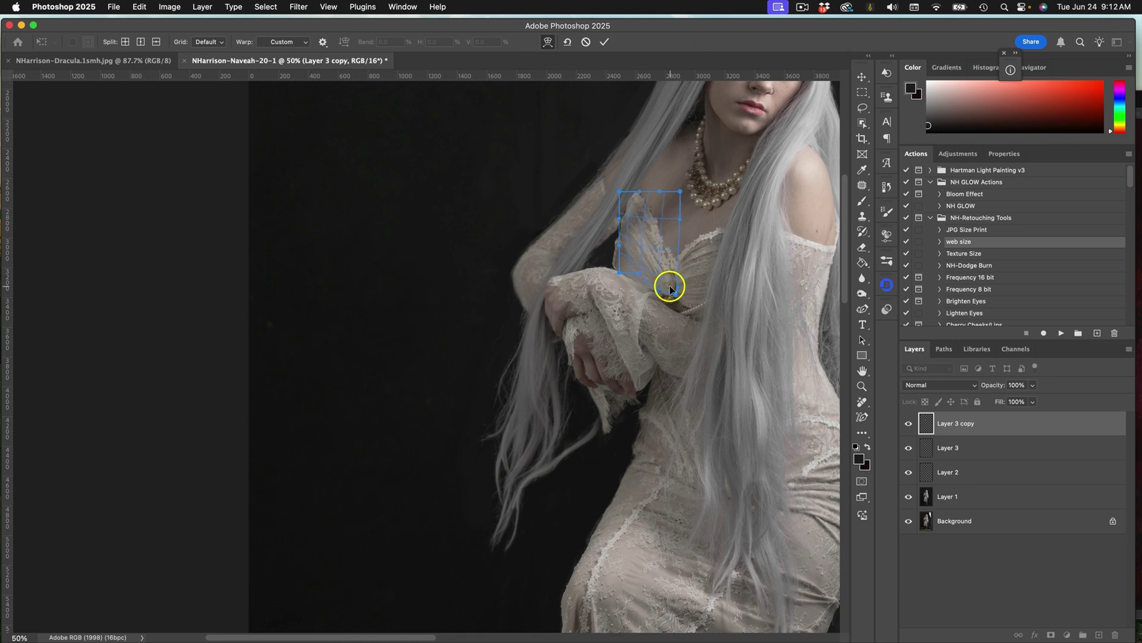
left_click_drag(670, 290, 672, 291)
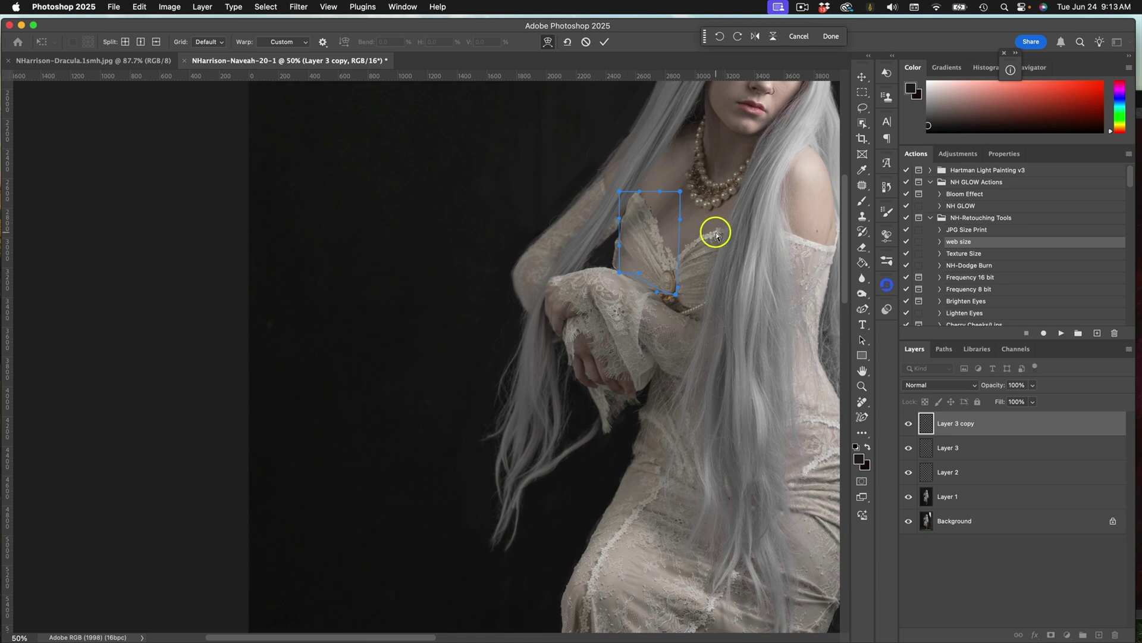
key("Return")
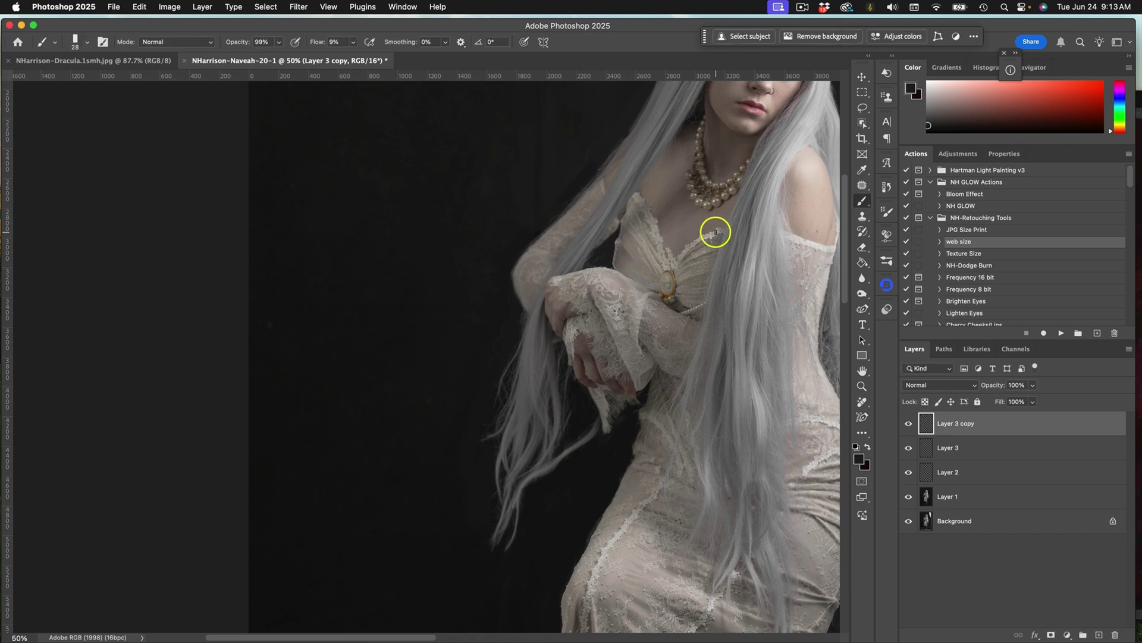
left_click(931, 445)
Warp the left side of the Layer 3 patch to fit the bodice beside the brooch.
key("super+t")
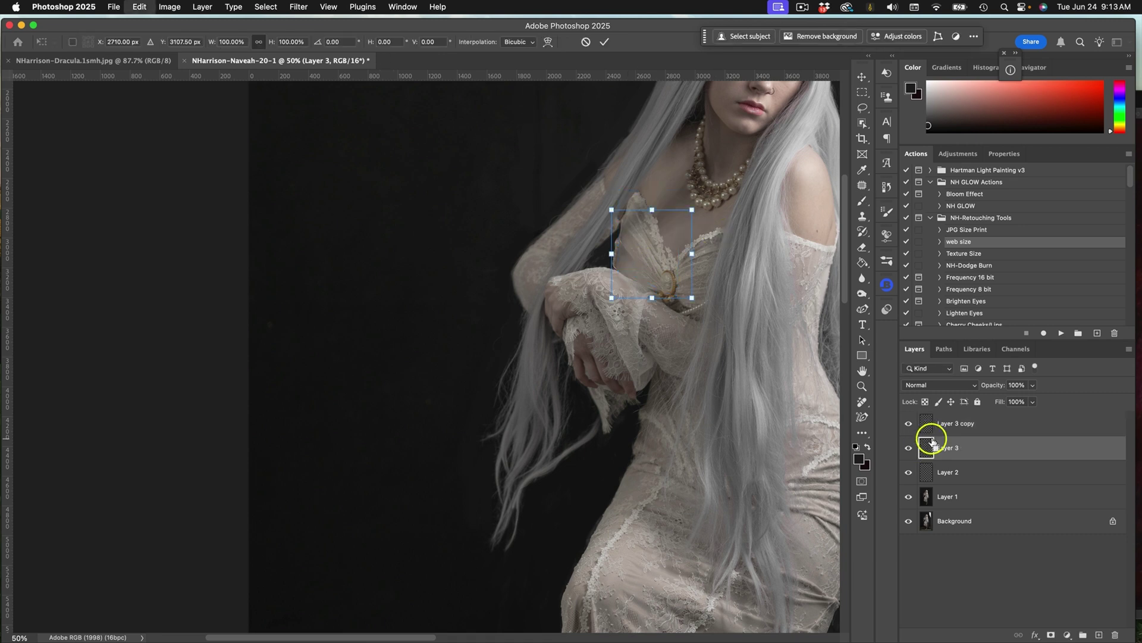
right_click(634, 256)
left_click(657, 351)
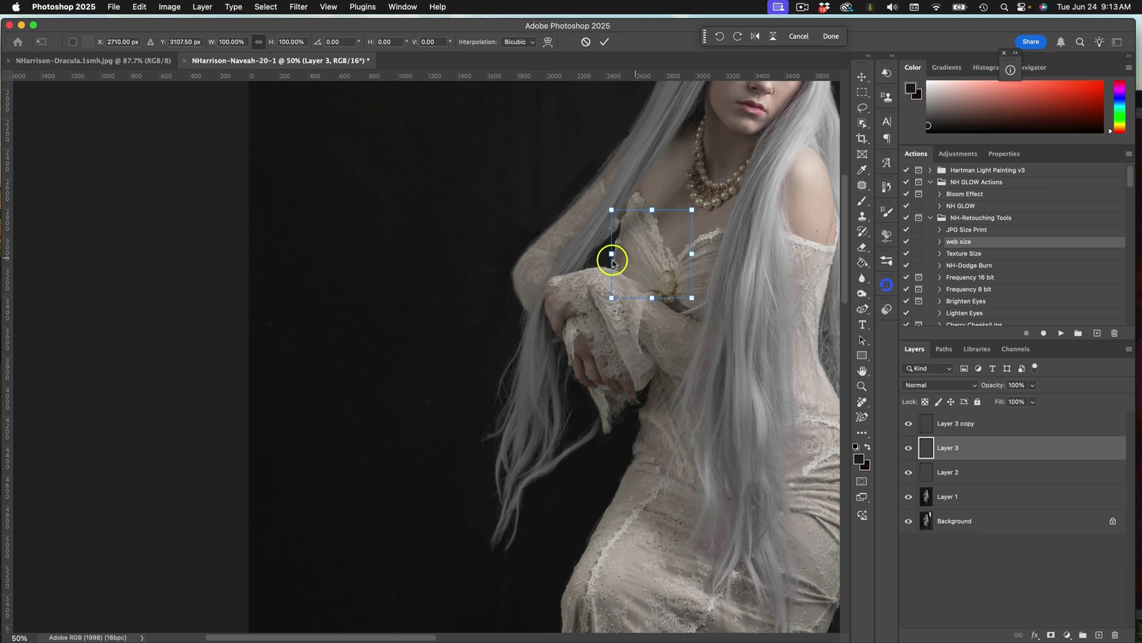
left_click_drag(612, 256, 632, 271)
key("Return")
Toggle the lace layers' visibility to compare, leaving both patches shown.
key("b")
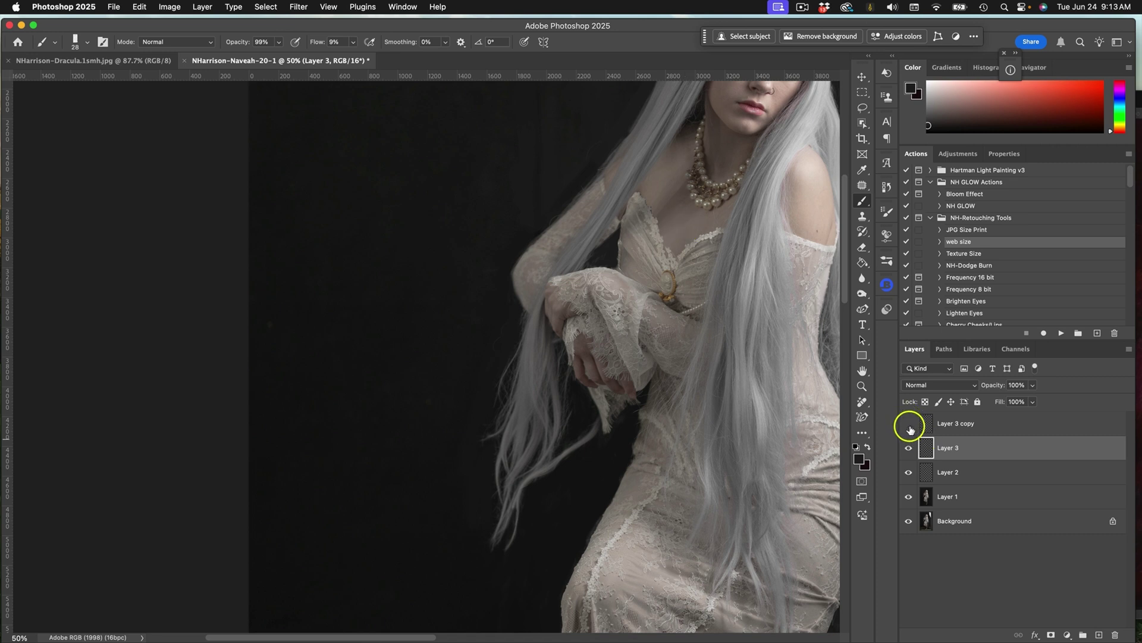
left_click_drag(908, 424, 914, 442)
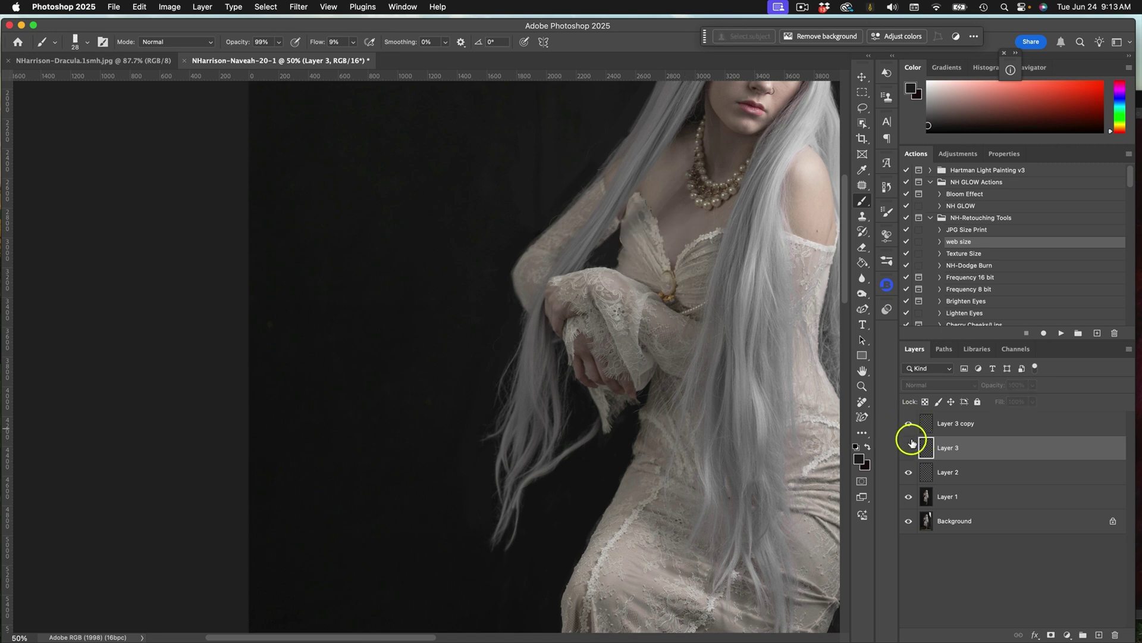
left_click(909, 442)
left_click(909, 440)
left_click(909, 448)
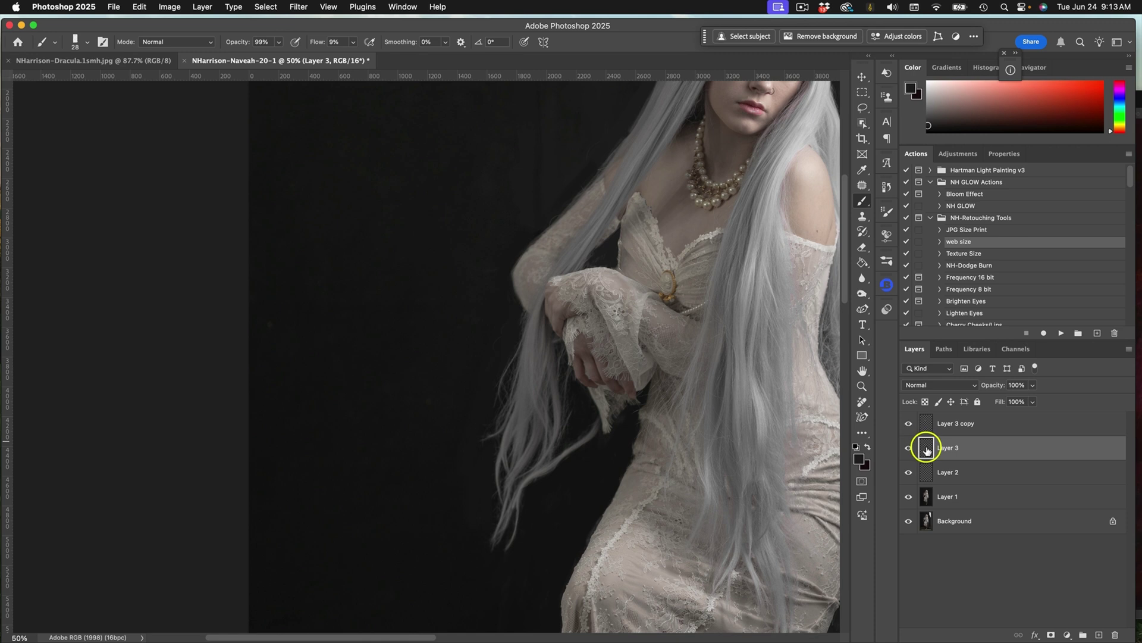
Erase the Layer 3 patch edge near the brooch, then compare with Layer 2 toggled and select Layer 2.
left_click(861, 252)
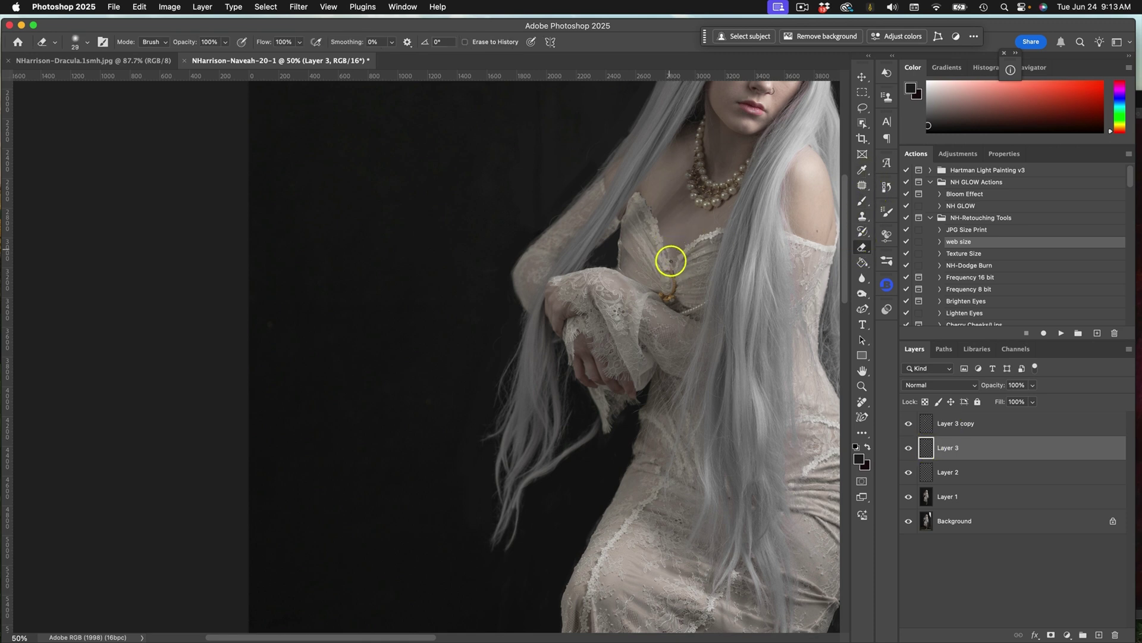
left_click_drag(680, 265, 672, 263)
left_click(909, 472)
left_click(910, 471)
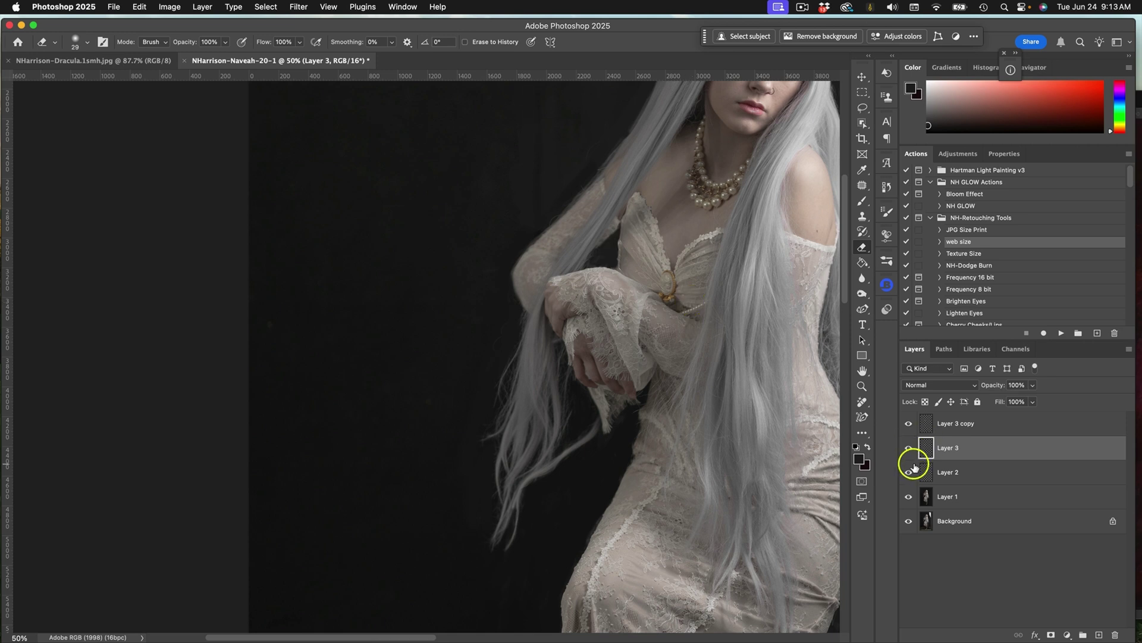
left_click(909, 471)
left_click(909, 471)
left_click(914, 467)
left_click(915, 465)
left_click(928, 473)
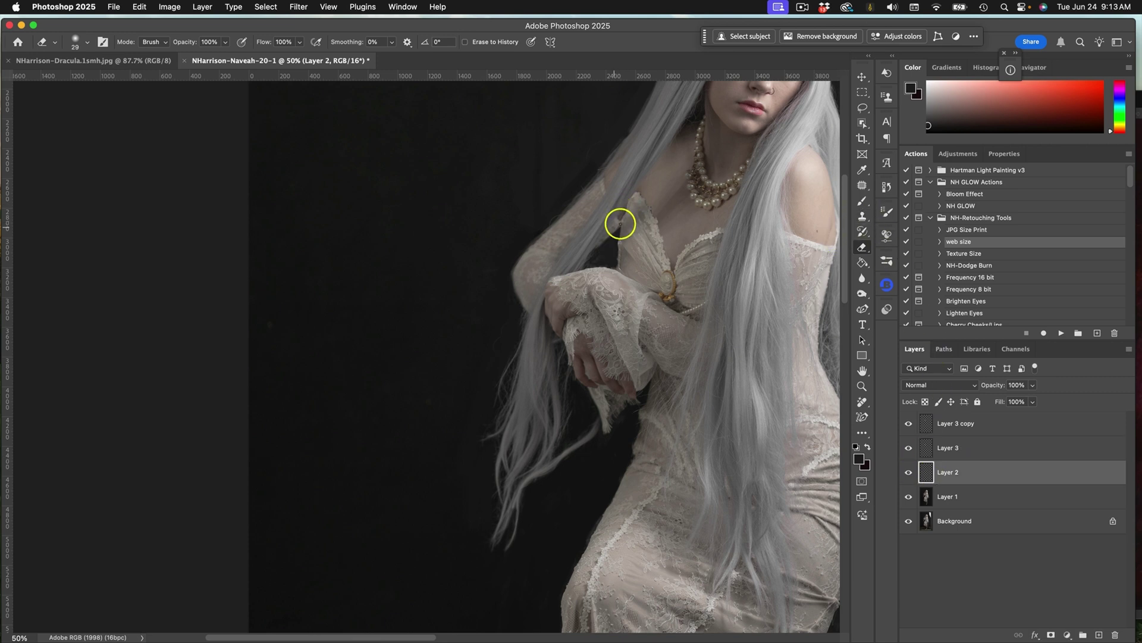
Erase Layer 2's dark paint along the dress edge and shoulder, then zoom in onto the arm and bodice.
left_click_drag(620, 226, 616, 227)
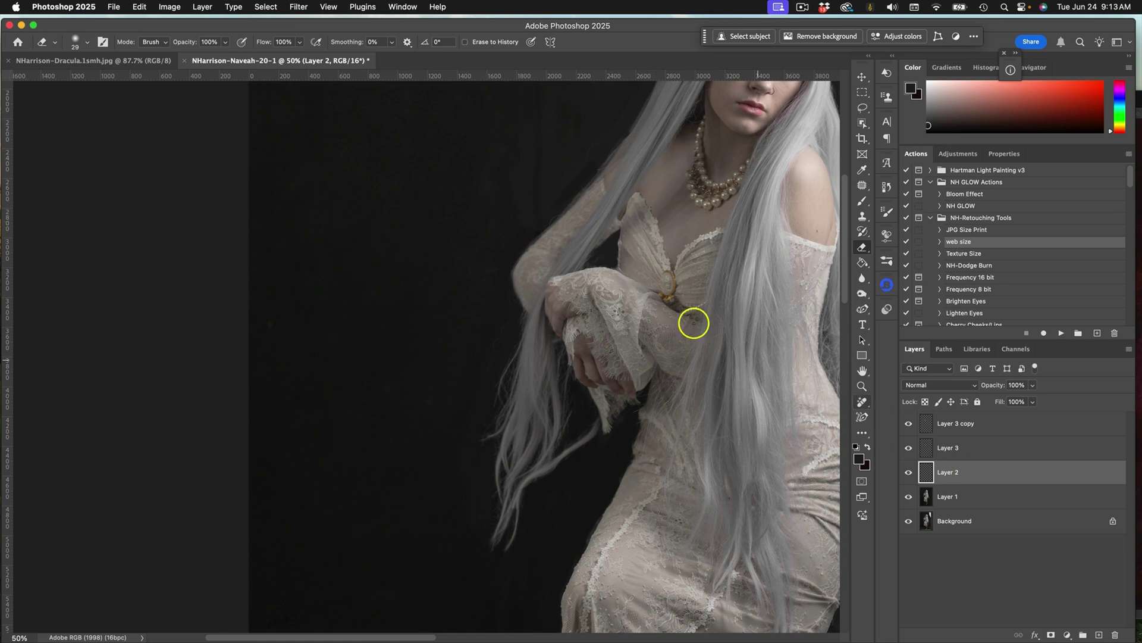
mouse_move(595, 247)
left_mouse_down()
mouse_move(582, 260)
mouse_move(616, 228)
mouse_move(581, 264)
mouse_move(622, 205)
left_mouse_up()
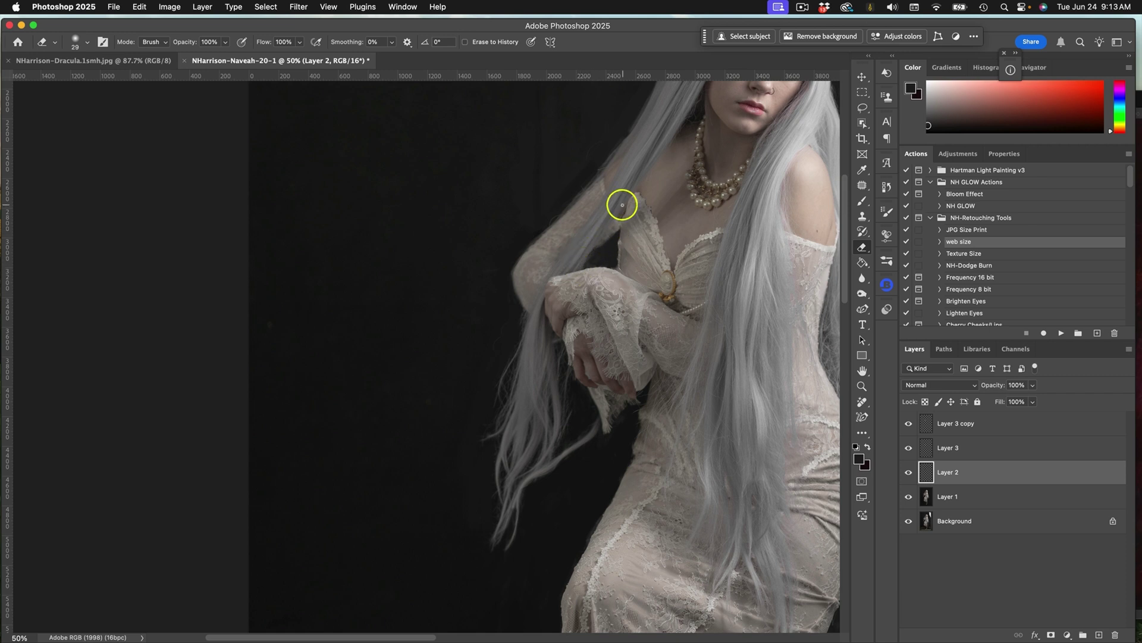
key("super+minus")
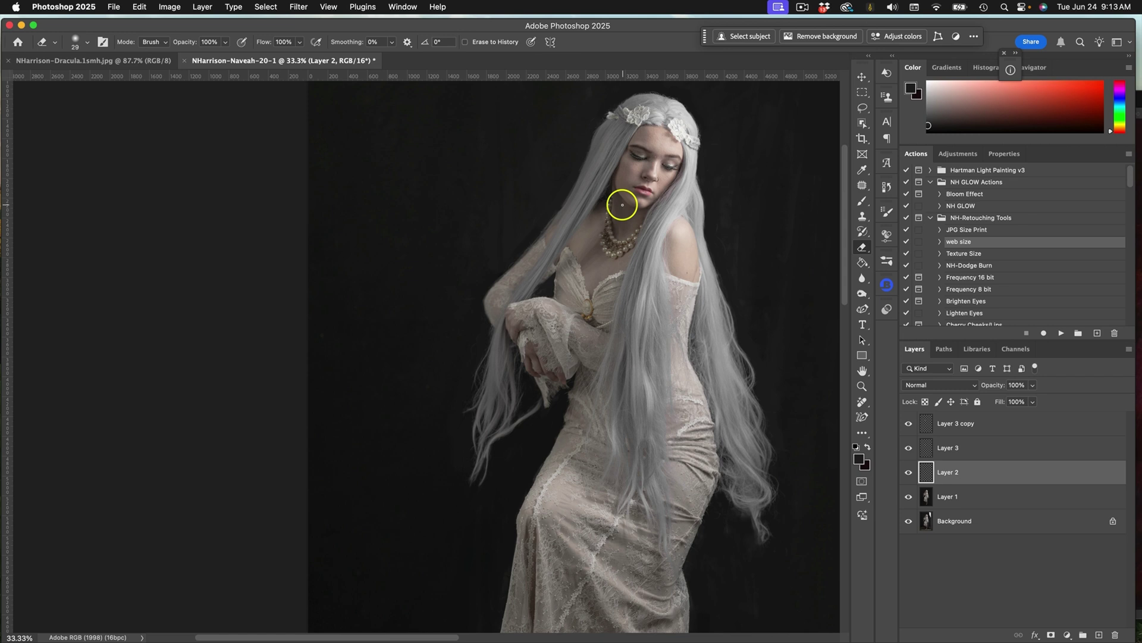
key("super+plus")
key("super+plus")
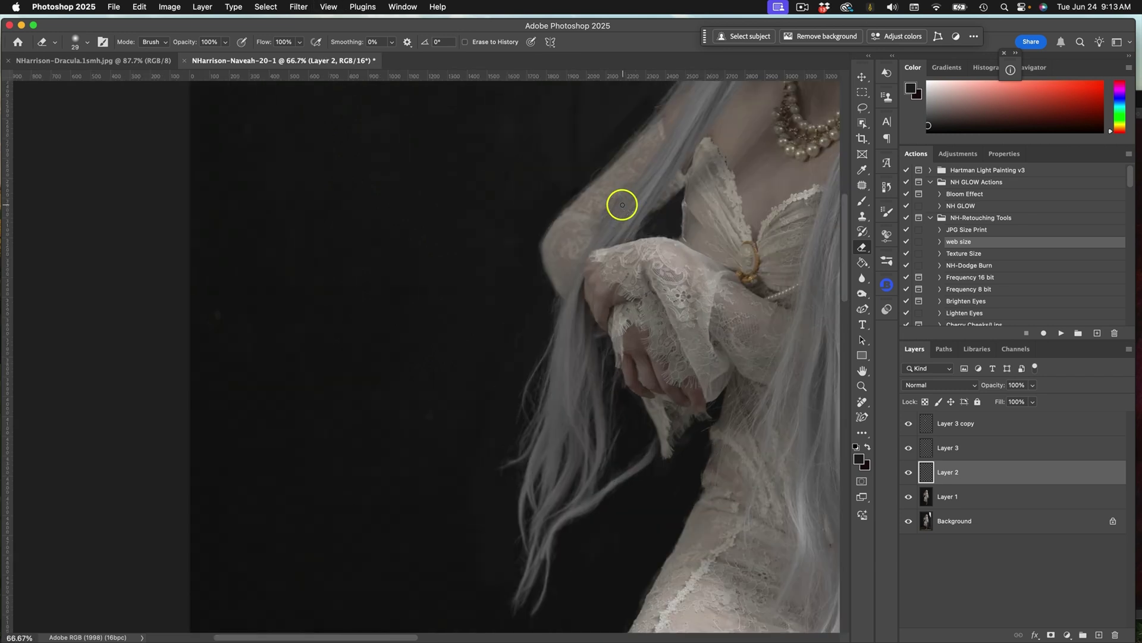
left_click_drag(705, 307, 625, 344)
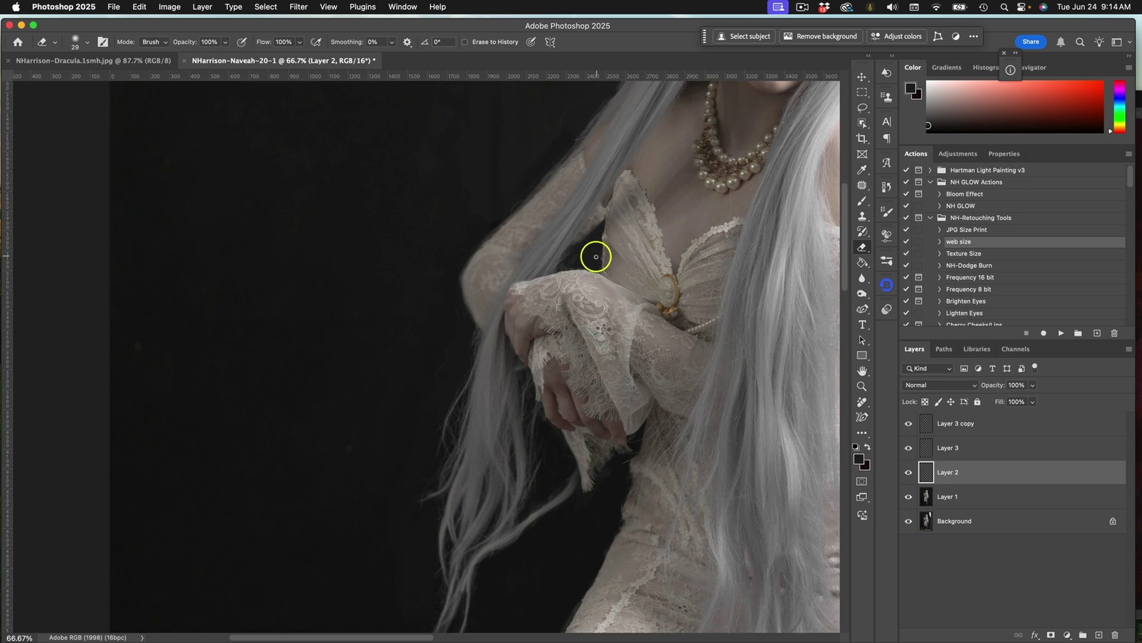
Sample warm tones beside the brooch and paint out the reddish shadow below it.
left_click(863, 201)
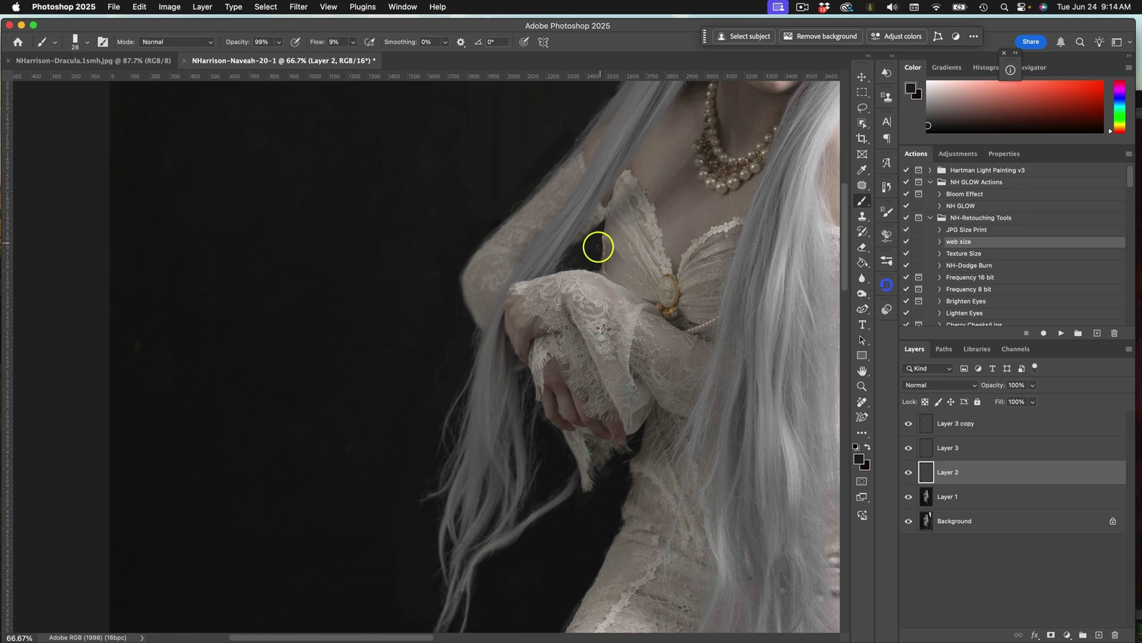
left_click(594, 254, "alt")
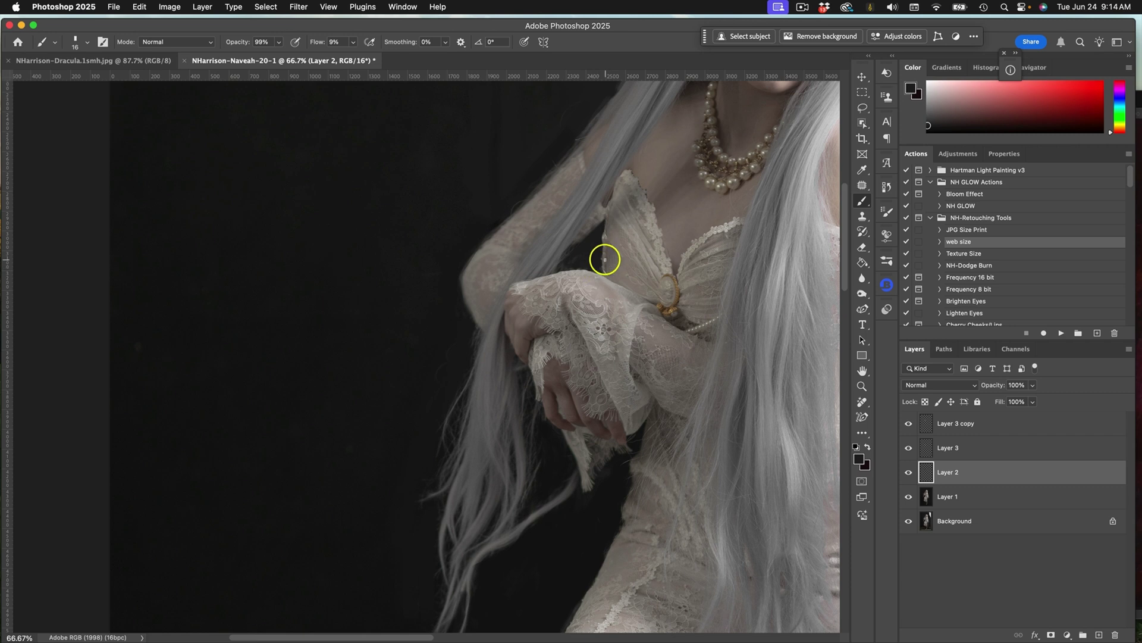
left_click(677, 306, "alt")
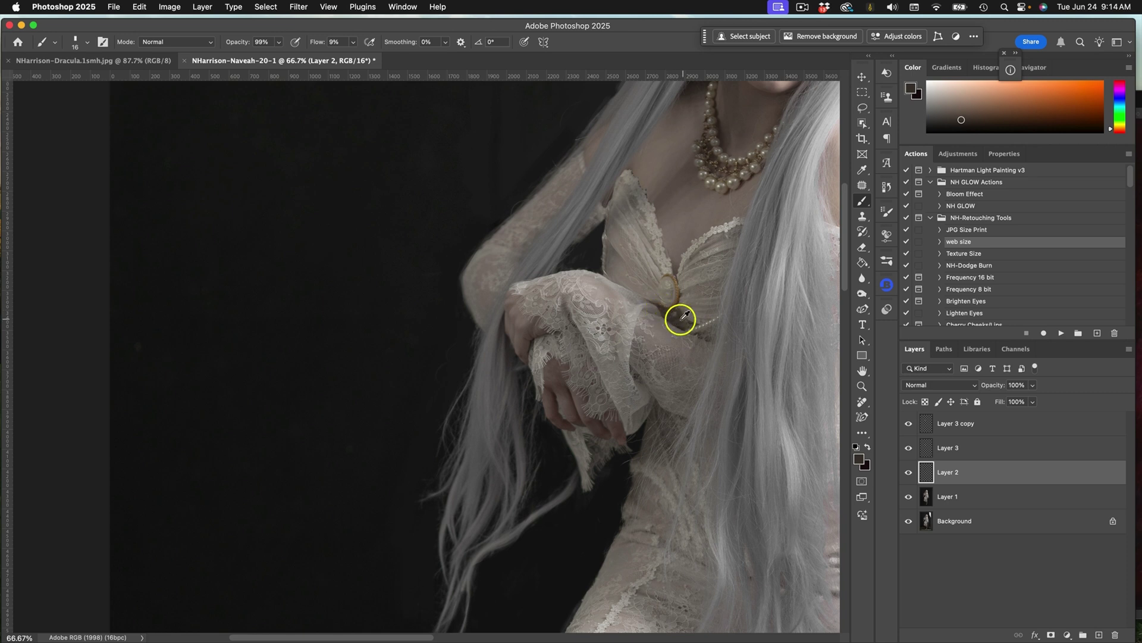
left_click(676, 317, "alt")
mouse_move(679, 318)
left_mouse_down()
mouse_move(686, 326)
mouse_move(607, 395)
left_mouse_up()
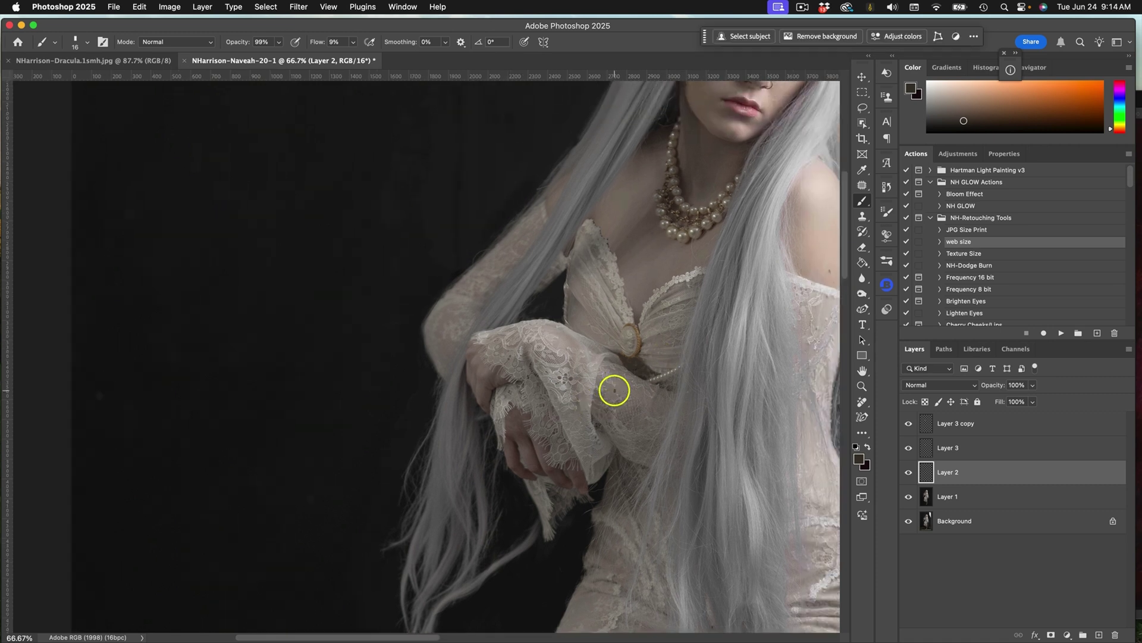
Zoom out, sample the neck skin colour and enlarge the brush to 32 for the neckline.
key("super+minus")
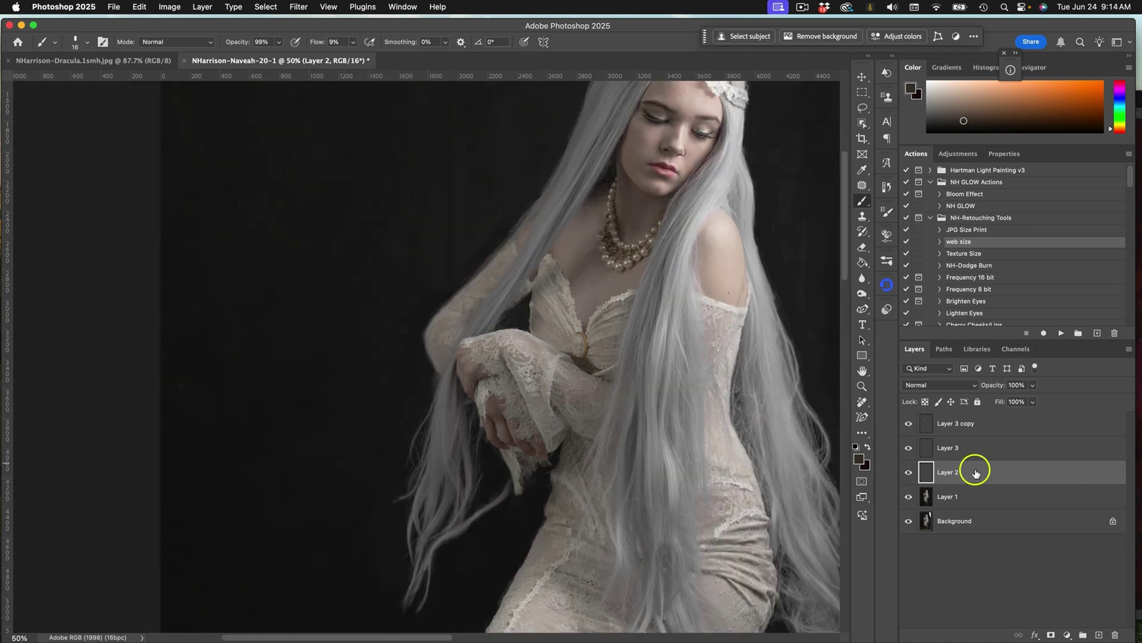
left_click(605, 191, "alt")
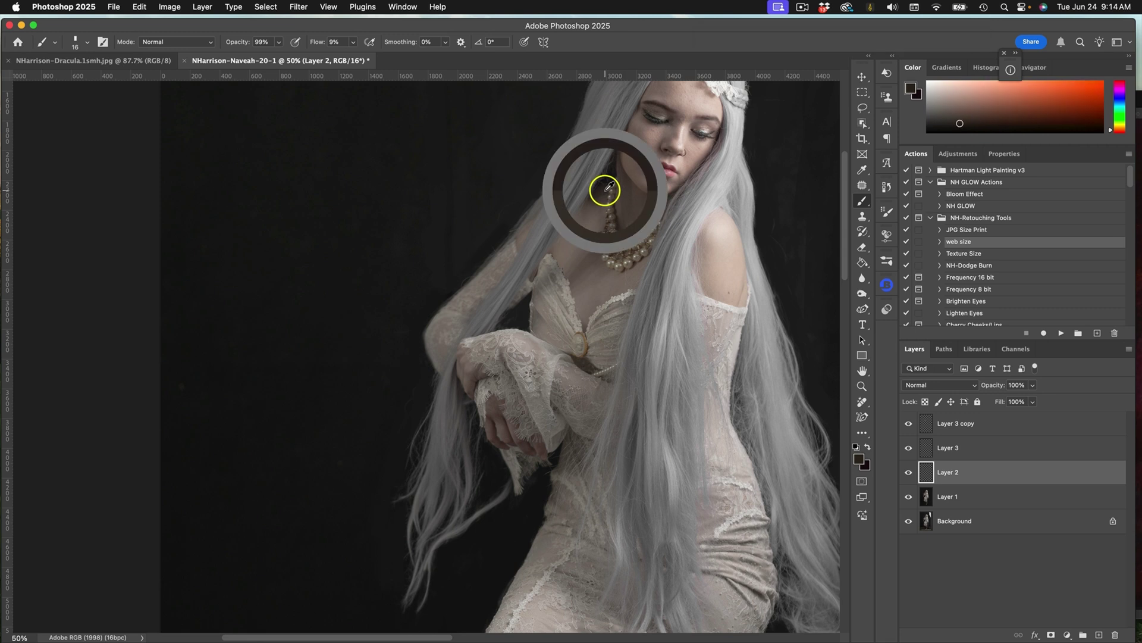
mouse_move(574, 281)
left_mouse_down()
mouse_move(595, 255)
mouse_move(578, 222)
mouse_move(552, 256)
mouse_move(584, 332)
mouse_move(559, 268)
left_mouse_up()
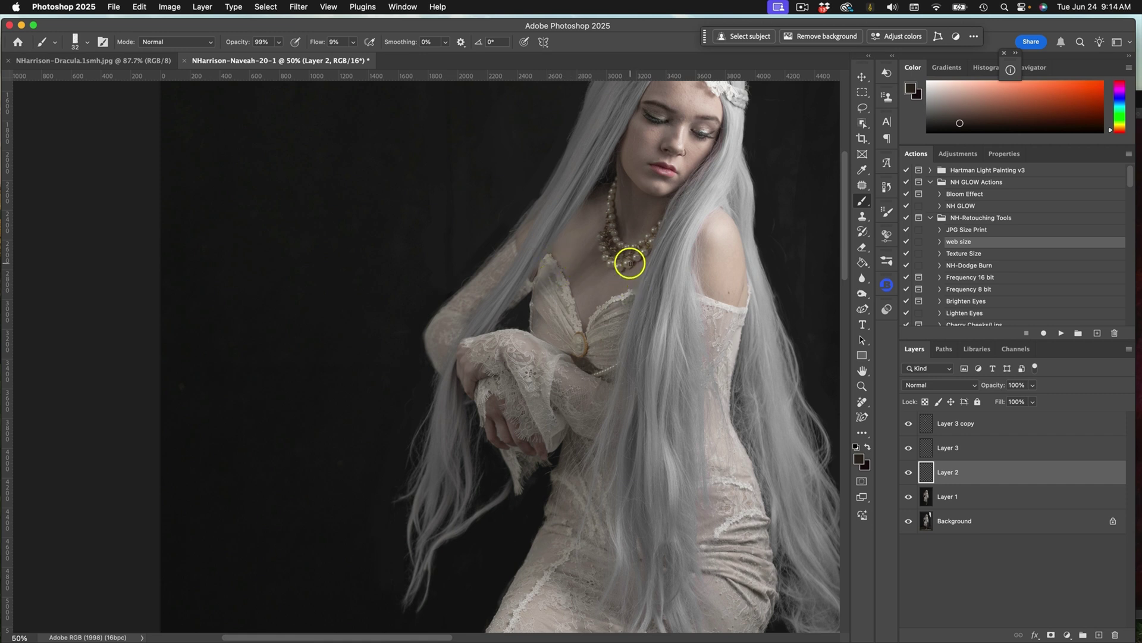
left_click(993, 420)
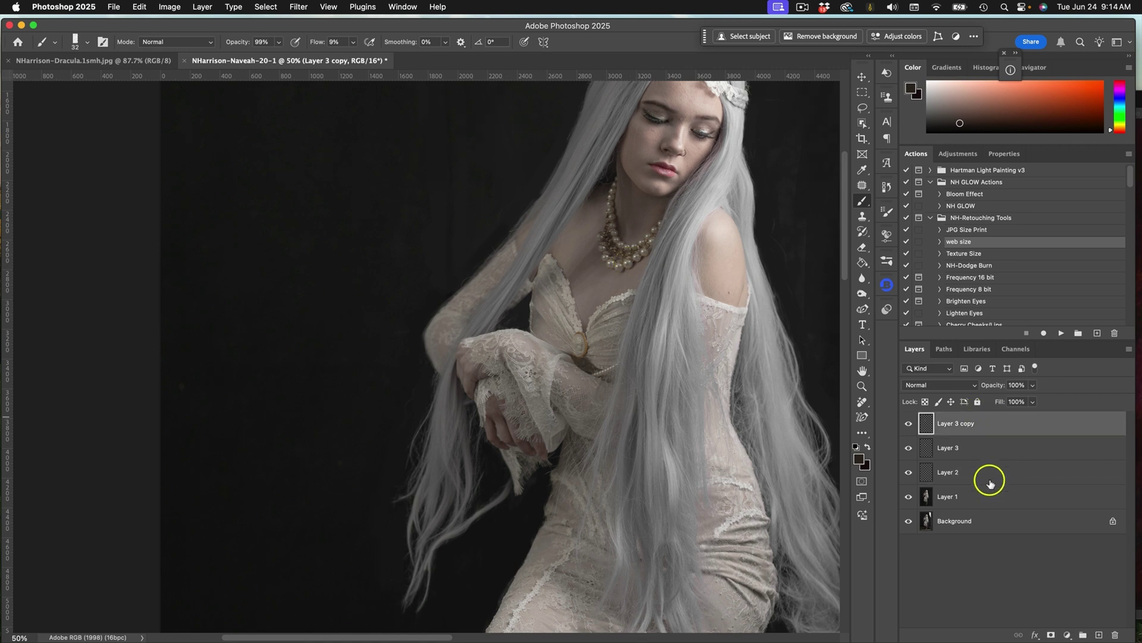
Merge the layers from Layer 3 copy down to Layer 2 into one, then start Liquify on it.
left_click(990, 476, "shift")
right_click(999, 459)
left_click(919, 452)
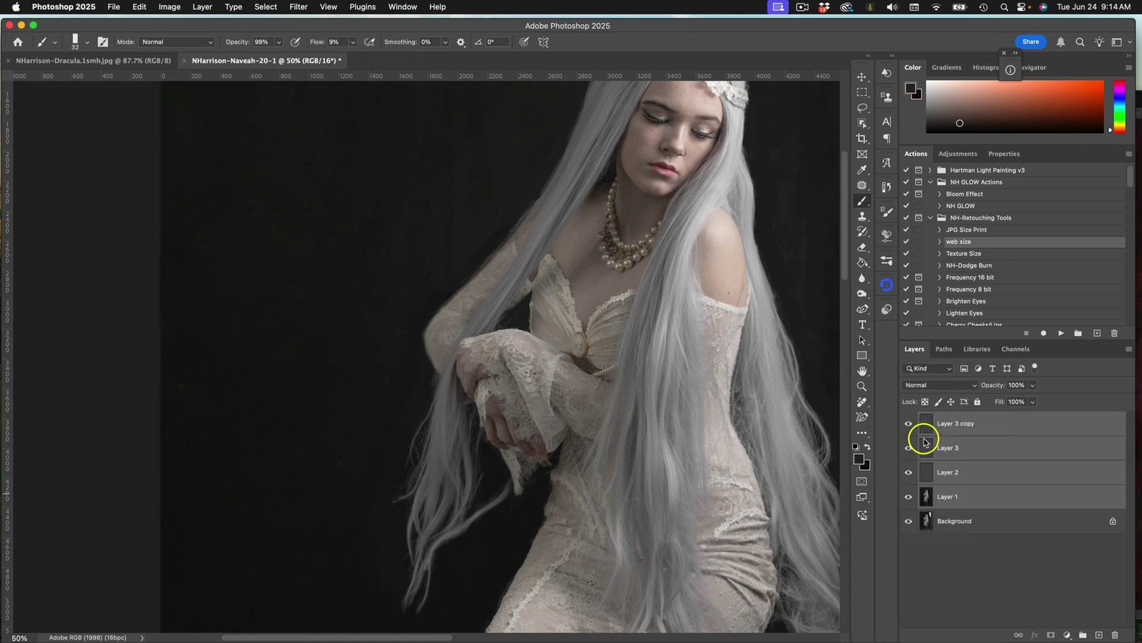
left_click(298, 7)
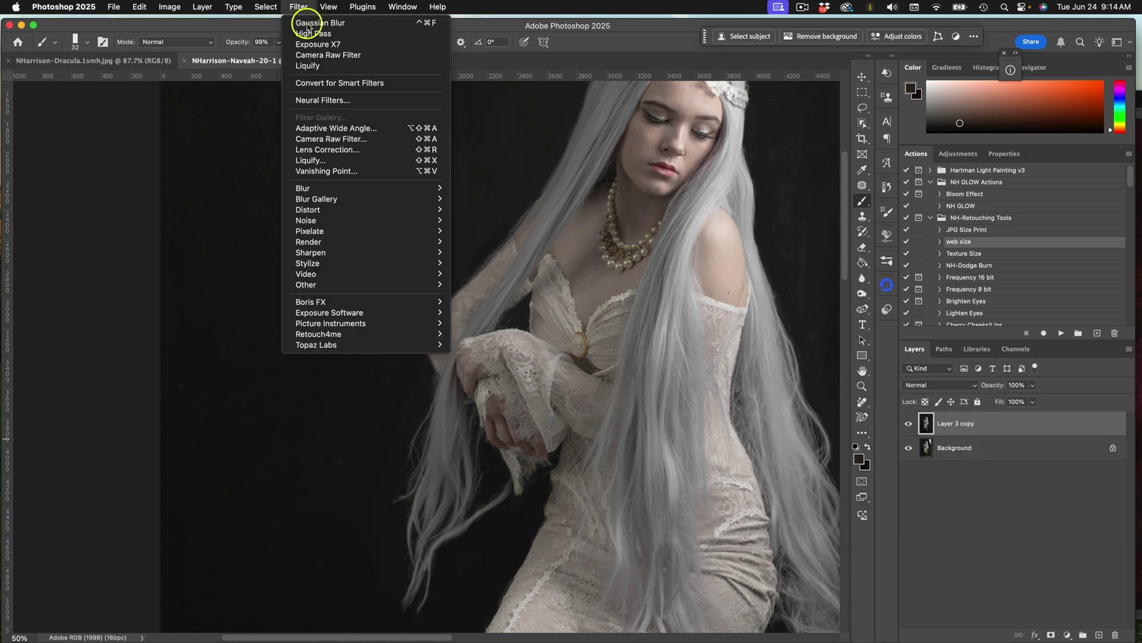
left_click(341, 158)
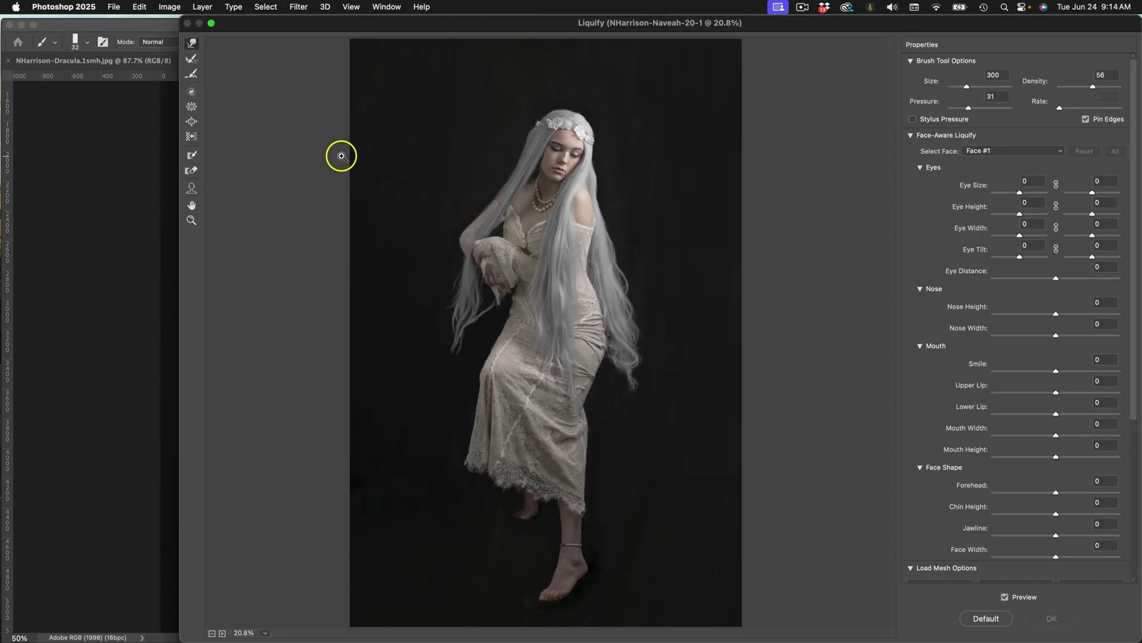
At 50% zoom, push the dress edge below the strap slightly left with a size-194 warp brush.
key("super+plus")
key("super+plus")
key("super+plus")
left_click_drag(541, 179, 633, 414)
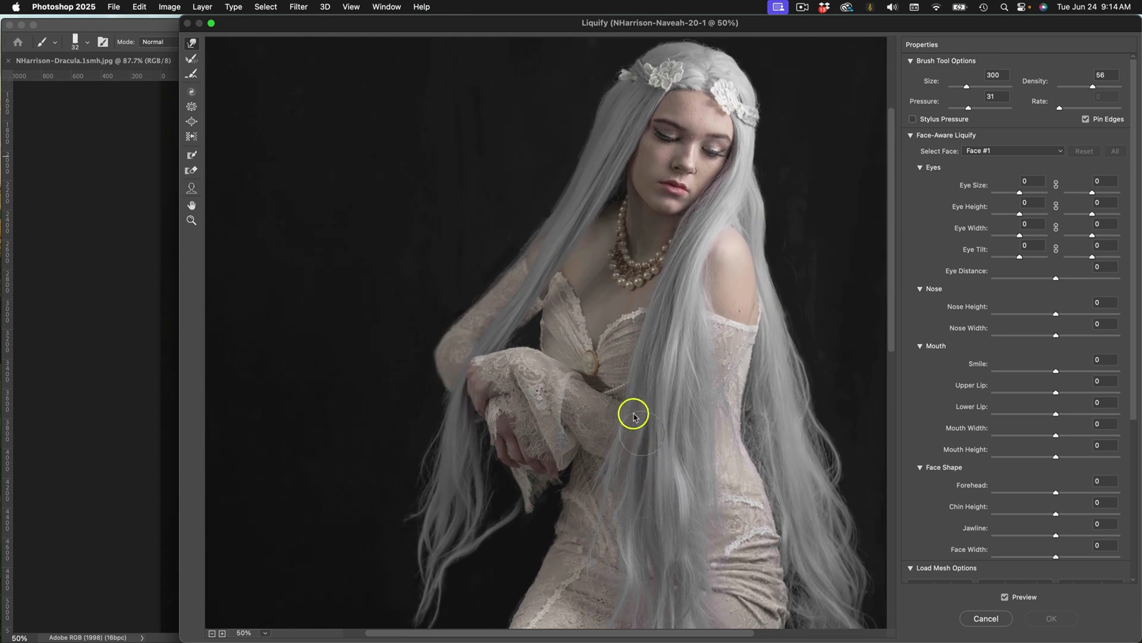
left_click_drag(564, 316, 554, 283)
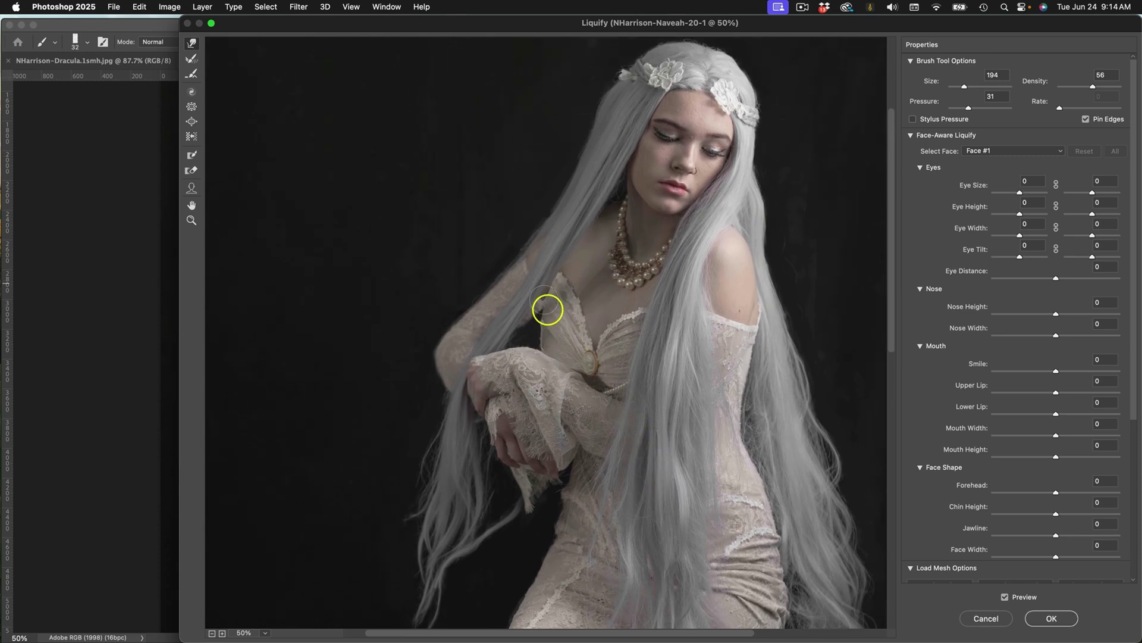
left_click_drag(549, 322, 541, 337)
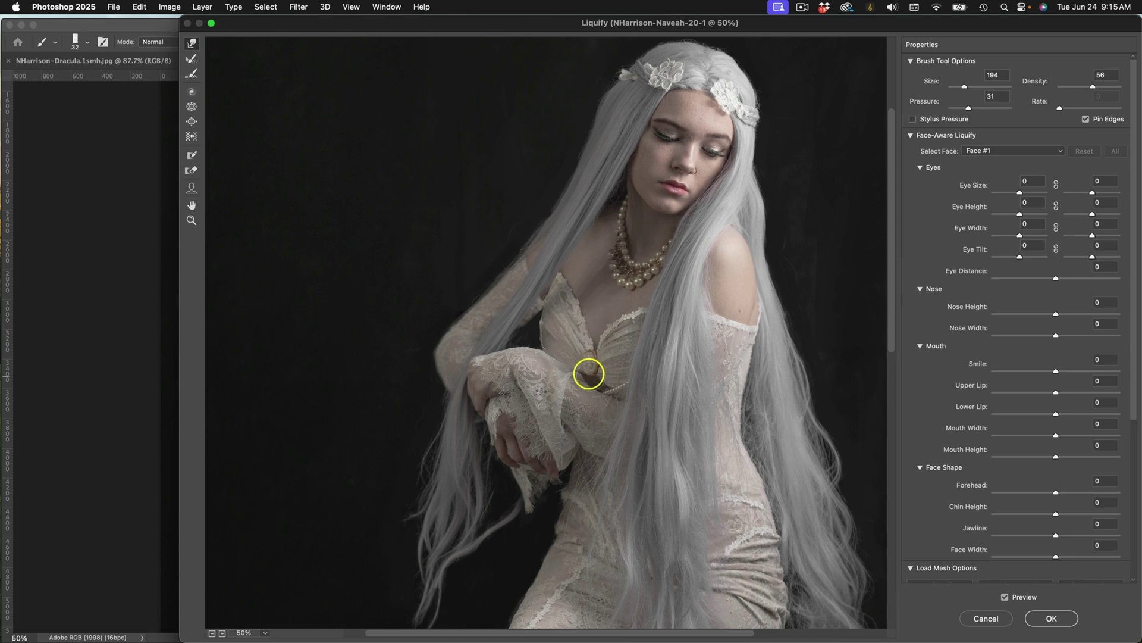
Tuck in the hair edge at 33.3% zoom, apply the Liquify warp, and show the whole figure.
left_click_drag(607, 367, 592, 361, "ctrl+alt")
key("super+minus")
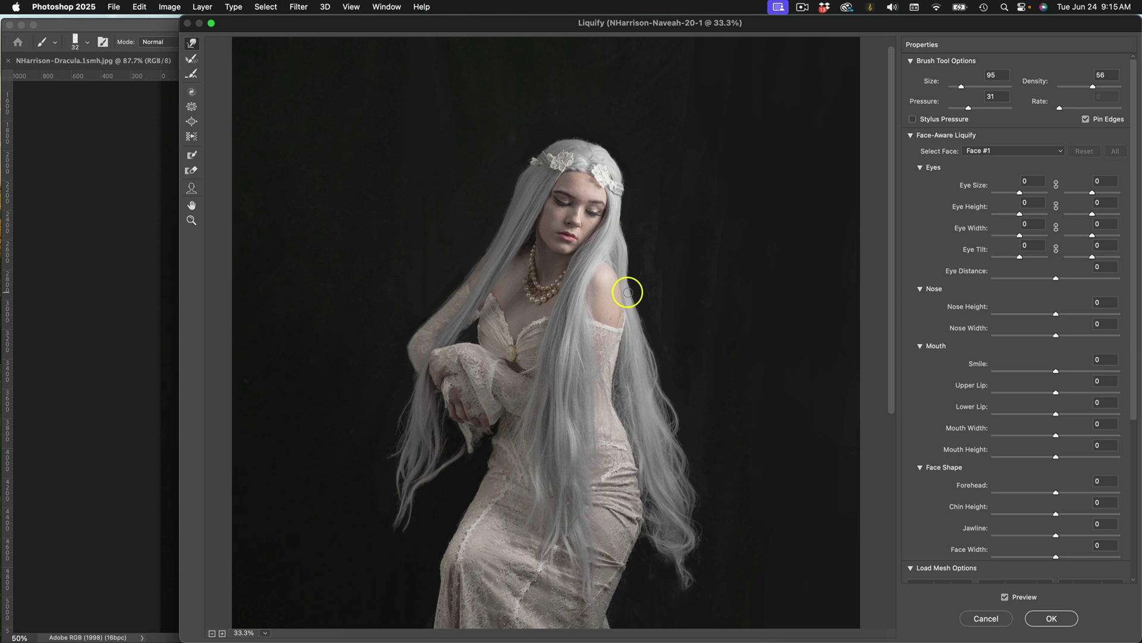
mouse_move(529, 183)
left_mouse_down("ctrl+alt")
mouse_move(546, 184)
mouse_move(526, 173)
left_mouse_up("ctrl+alt")
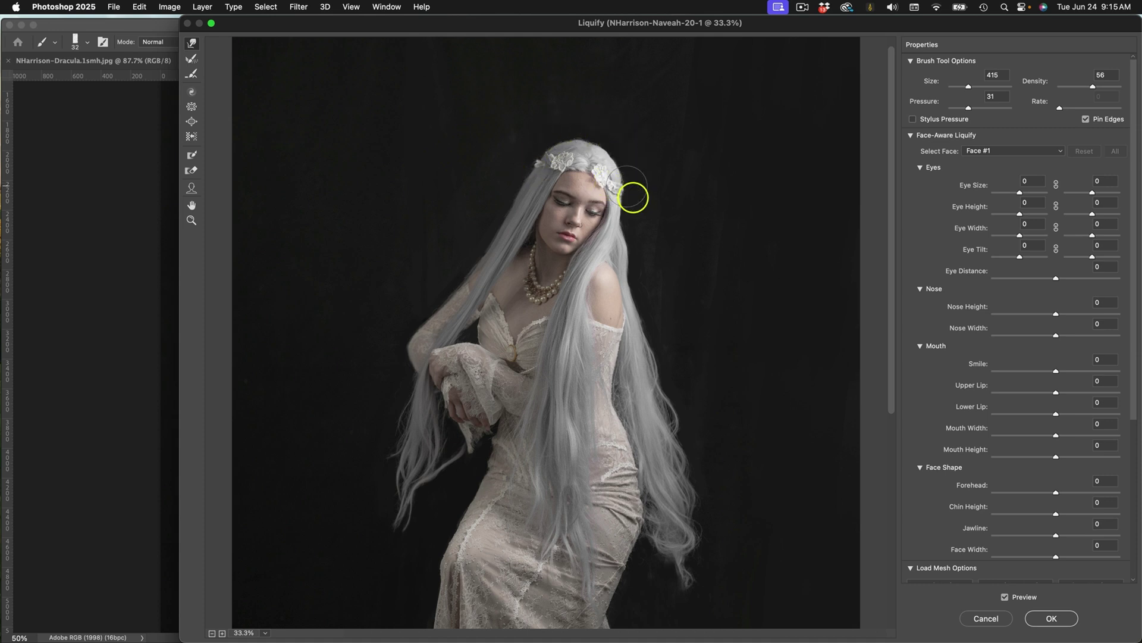
key("Return")
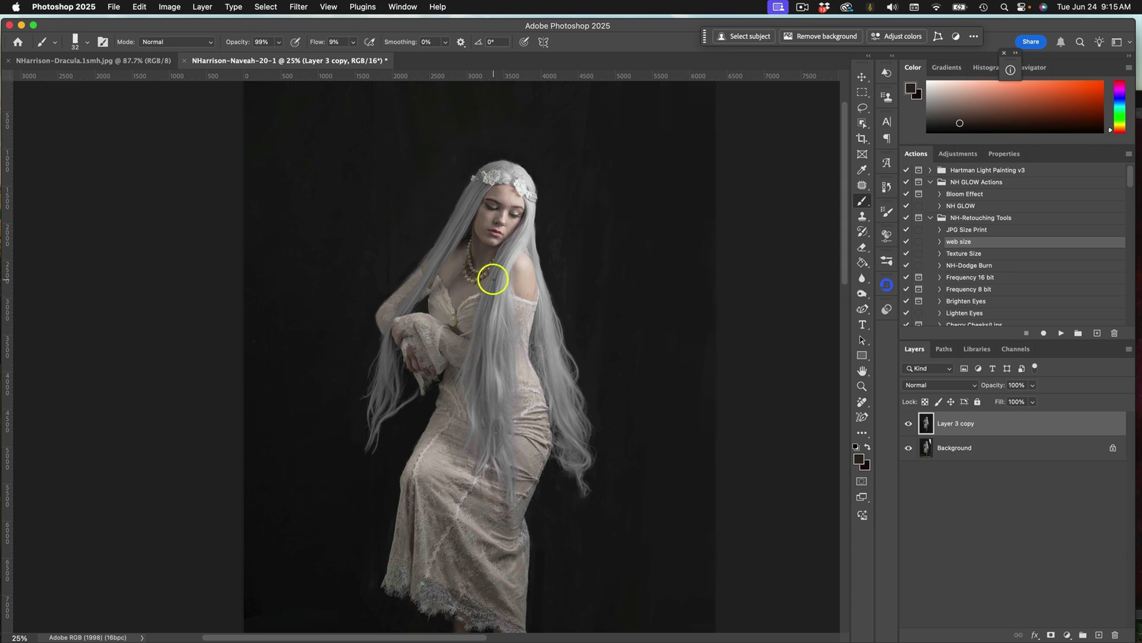
key("super+minus")
left_click_drag(556, 438, 589, 369)
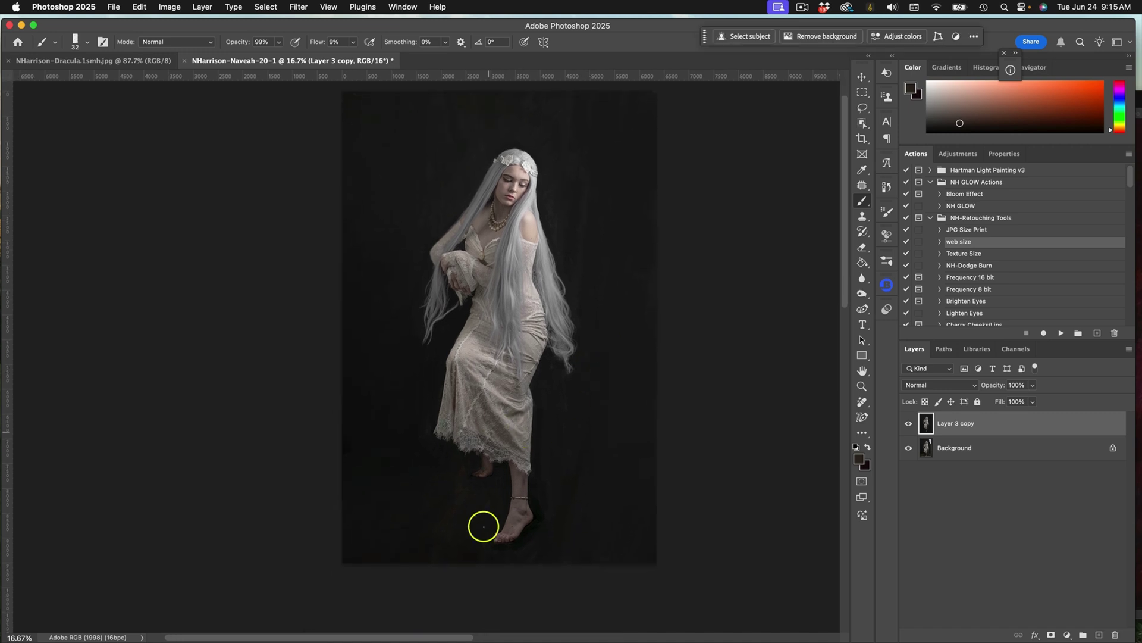
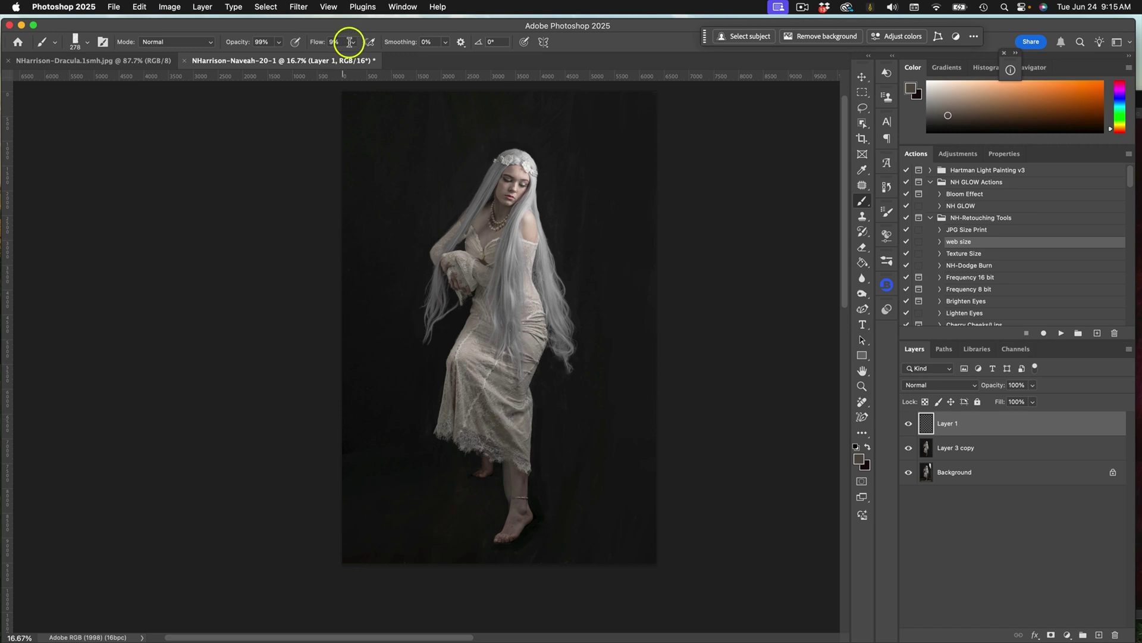
At 49% flow, sample a pale dress tone and paint it down over the leg.
left_click(496, 424)
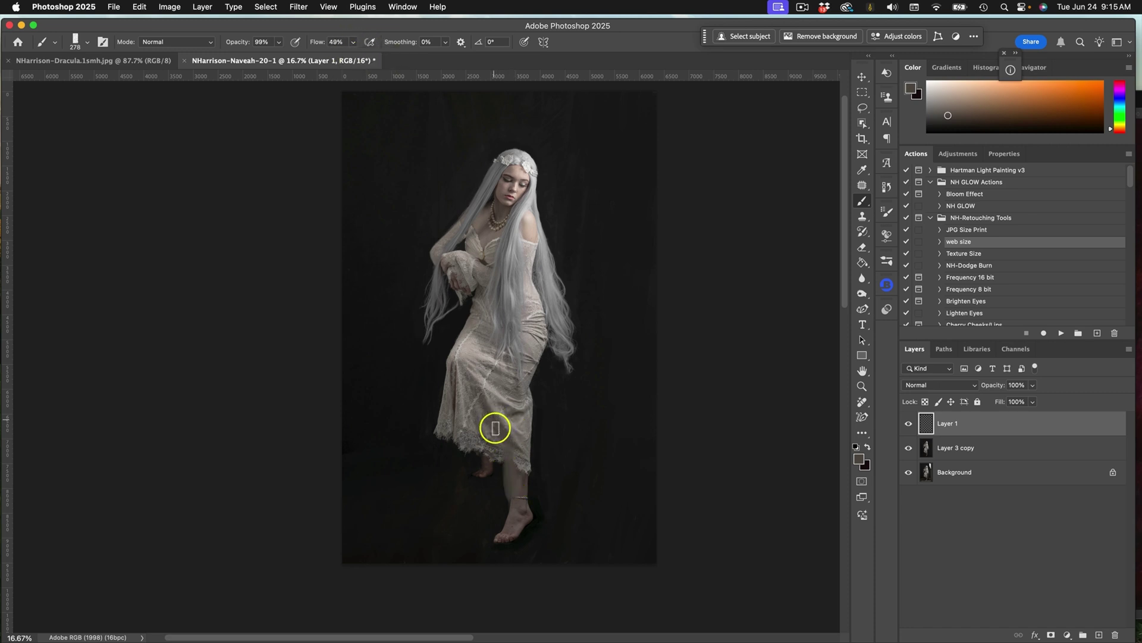
left_click(523, 453, "alt")
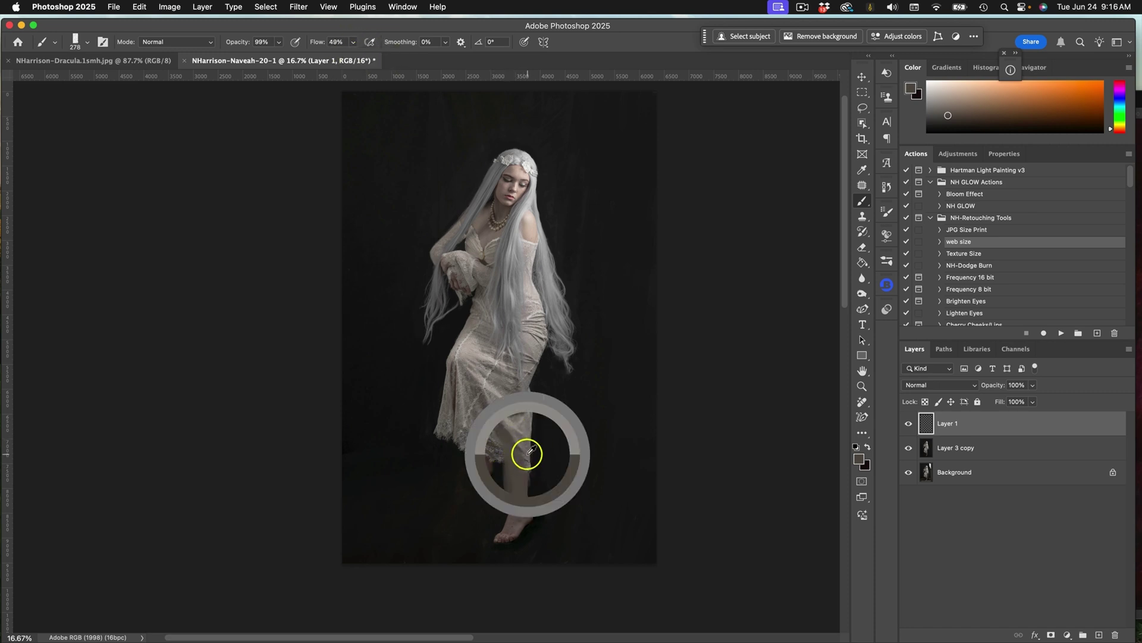
left_click_drag(526, 441, 529, 491)
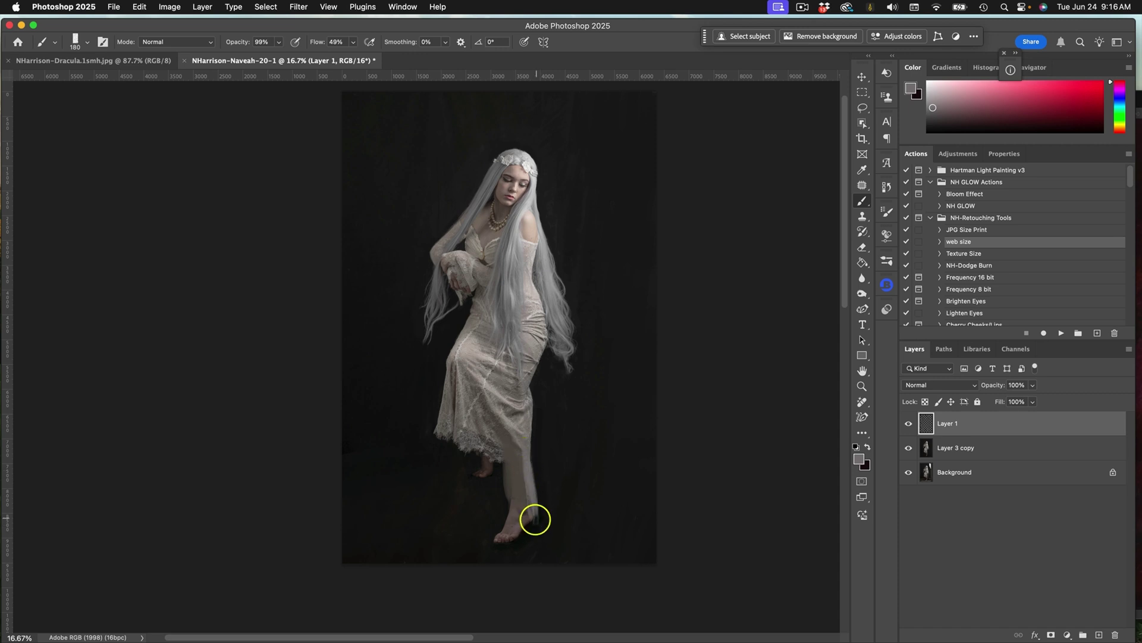
Resample darker and yellower dress tones and extend fabric along the leg's lower-left edge.
left_click(494, 440, "alt")
left_click(489, 440, "alt")
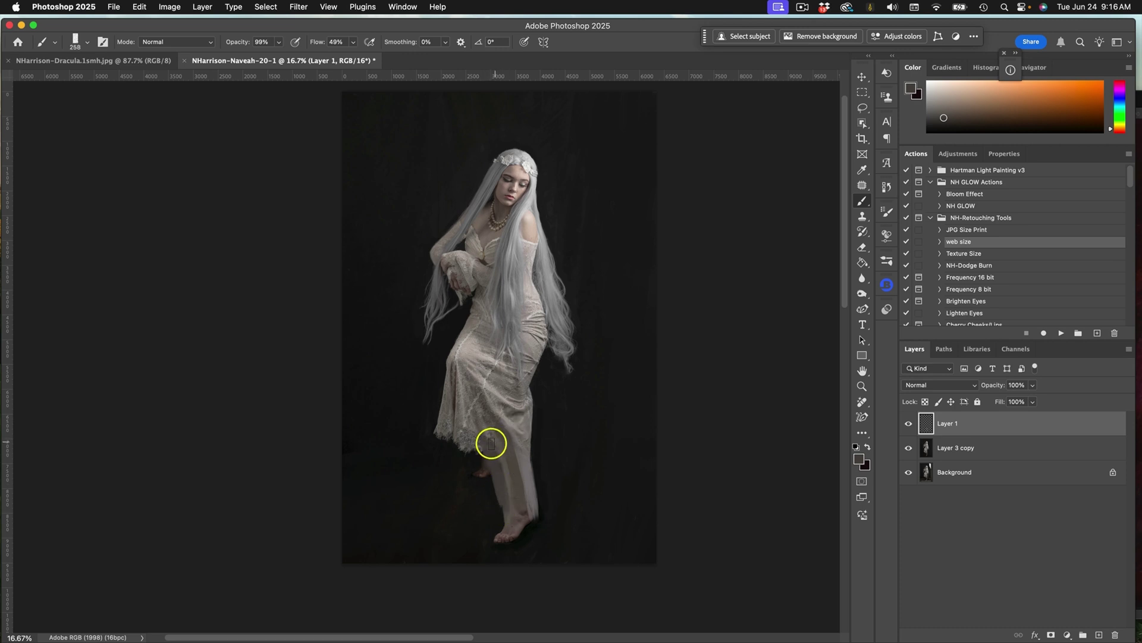
left_click(489, 439, "alt")
left_click(474, 438, "alt")
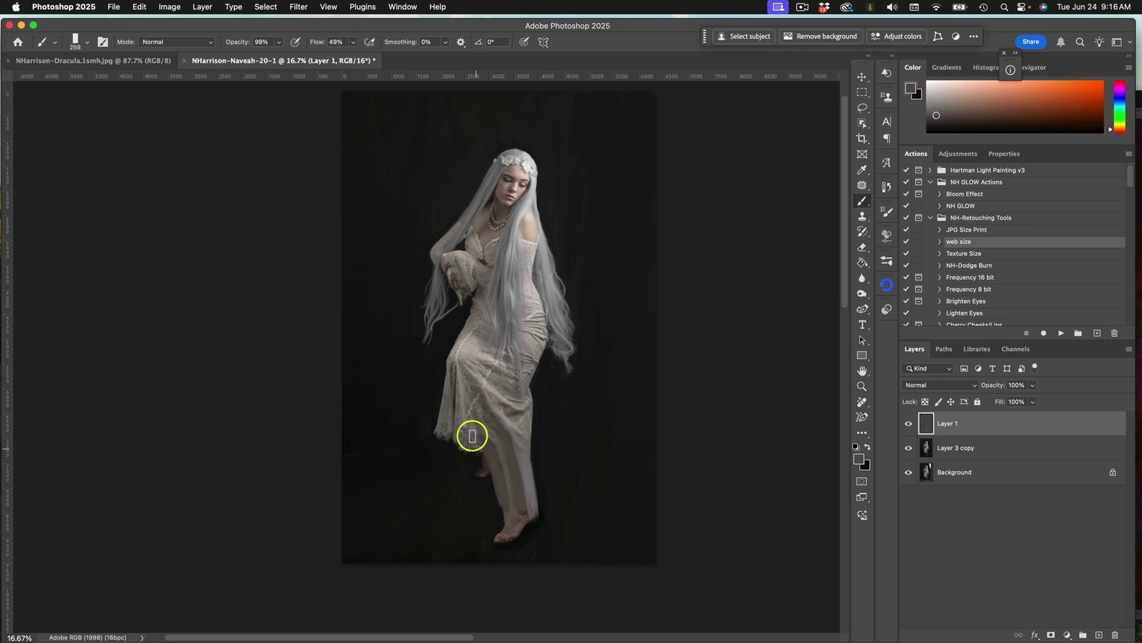
mouse_move(485, 482)
left_mouse_down()
mouse_move(468, 419)
mouse_move(491, 504)
left_mouse_up()
left_click(468, 421, "alt")
left_click(478, 426, "alt")
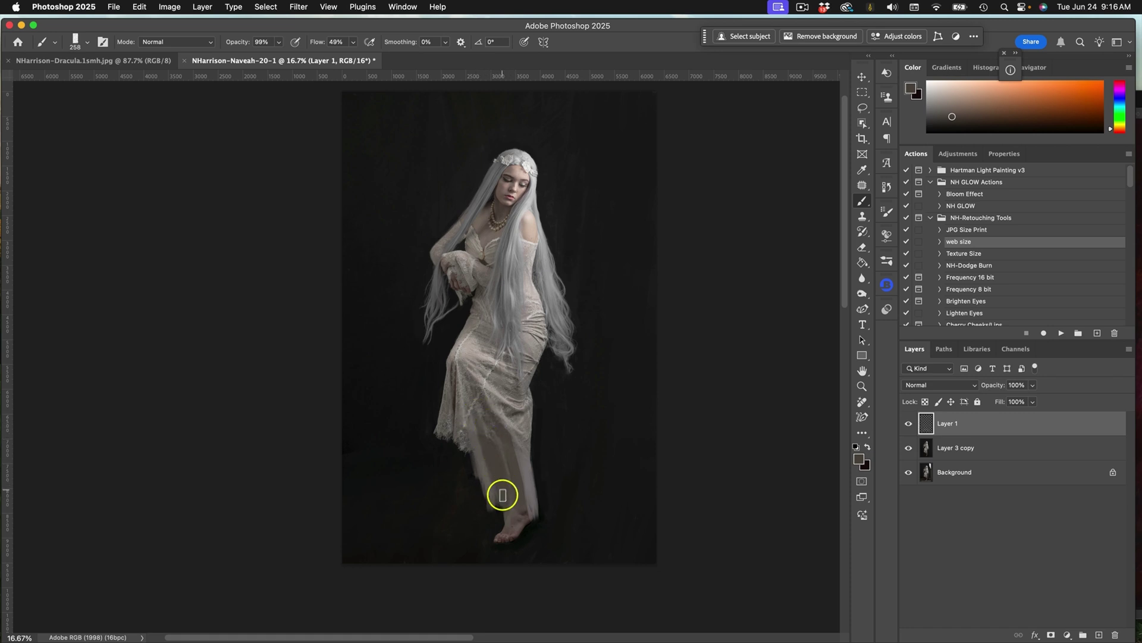
Sample fresh dress colours and paint the skirt down over the feet.
left_click(482, 409, "alt")
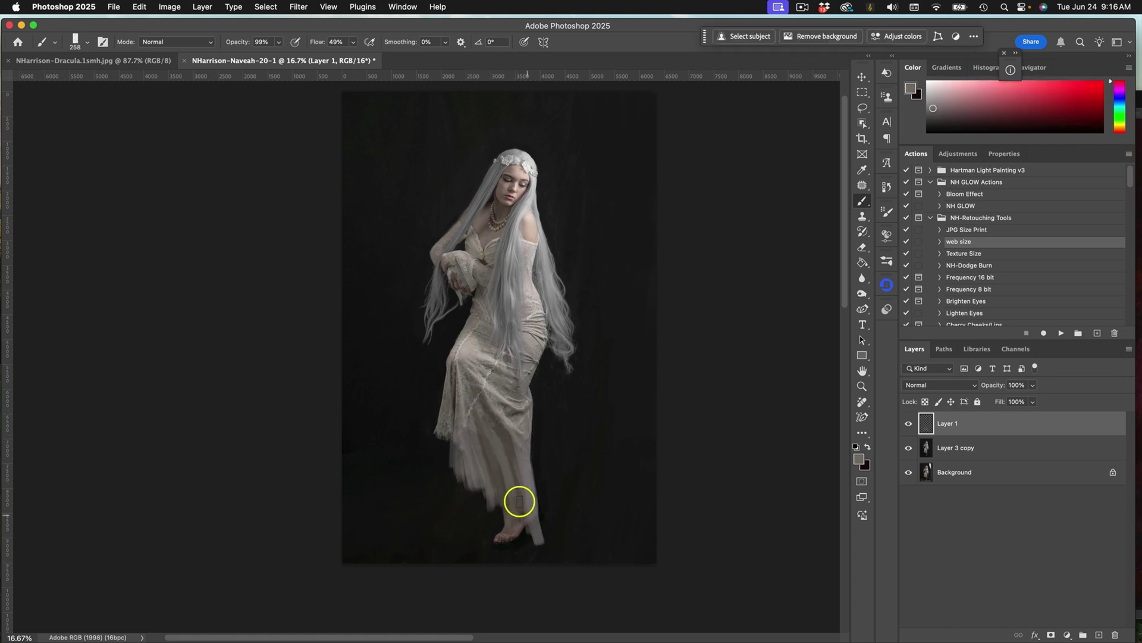
mouse_move(517, 502)
left_mouse_down()
mouse_move(507, 478)
mouse_move(512, 541)
mouse_move(488, 495)
mouse_move(497, 536)
mouse_move(530, 549)
mouse_move(539, 536)
mouse_move(557, 538)
mouse_move(497, 512)
mouse_move(478, 473)
mouse_move(489, 518)
mouse_move(473, 495)
mouse_move(479, 515)
mouse_move(505, 536)
mouse_move(465, 472)
mouse_move(514, 529)
mouse_move(470, 452)
mouse_move(523, 539)
mouse_move(494, 522)
mouse_move(509, 481)
mouse_move(567, 537)
mouse_move(545, 504)
left_mouse_up()
left_click(503, 482, "alt")
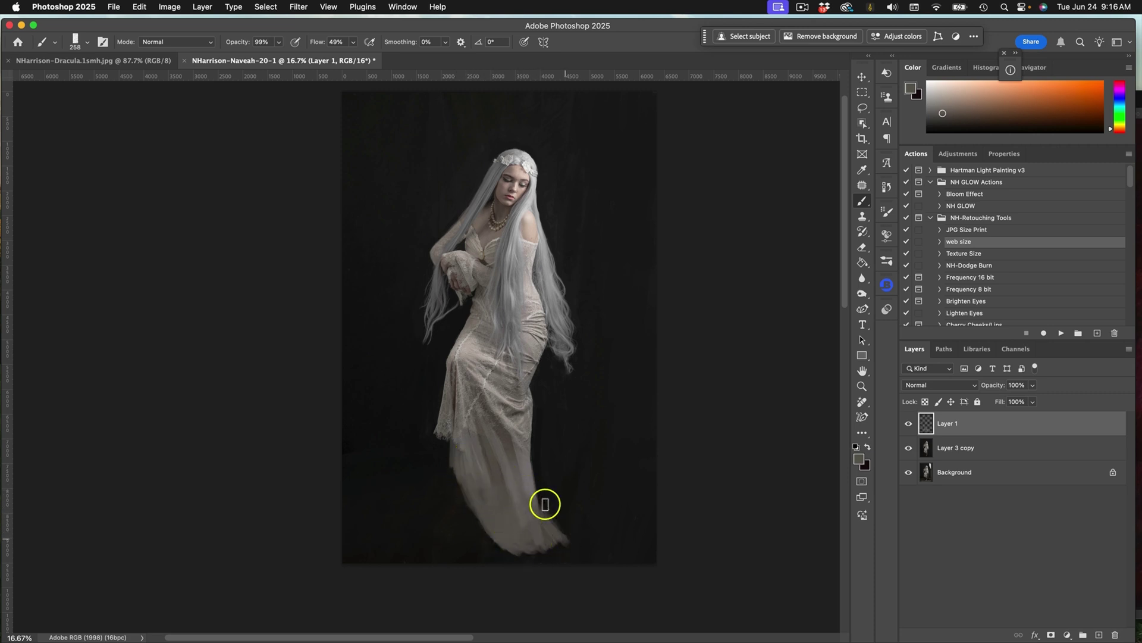
left_click(449, 422, "alt")
Fill out and brighten the dress's lower-left edge, extending the hem with a smaller brush.
mouse_move(449, 405)
left_mouse_down()
mouse_move(456, 465)
mouse_move(463, 406)
mouse_move(458, 448)
mouse_move(470, 505)
mouse_move(480, 486)
mouse_move(482, 510)
mouse_move(472, 492)
mouse_move(471, 514)
mouse_move(459, 497)
mouse_move(469, 519)
mouse_move(482, 528)
mouse_move(489, 502)
mouse_move(510, 530)
left_mouse_up()
left_click(459, 403, "alt")
left_click(459, 411, "alt")
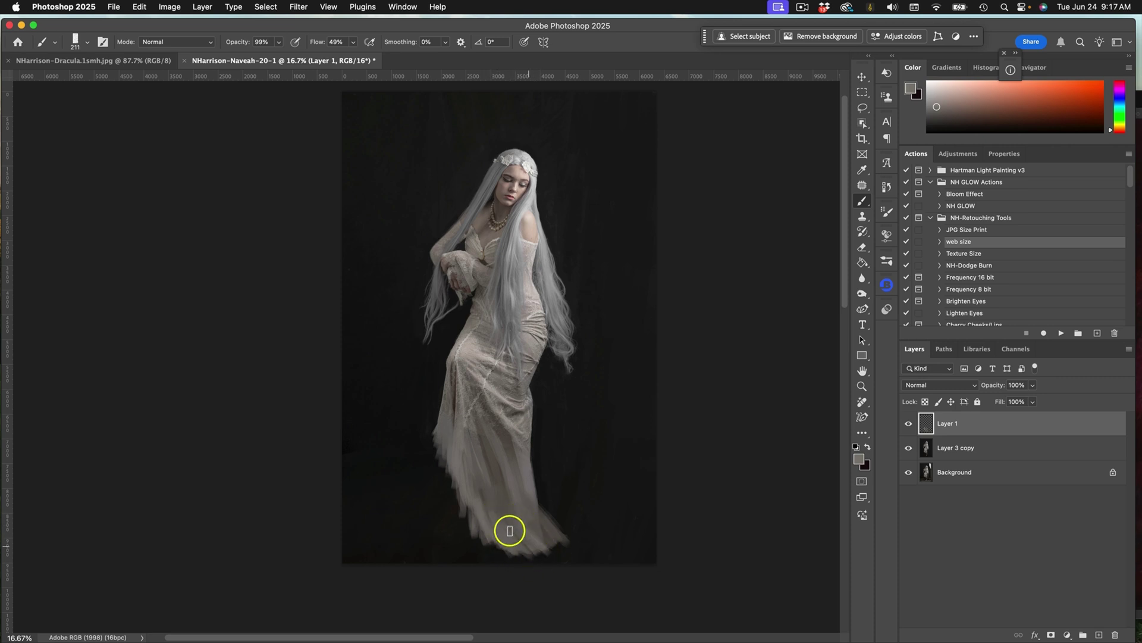
Resample dress tones and paint the train flowing out toward the lower right.
left_click(524, 437, "alt")
mouse_move(526, 457)
left_mouse_down()
mouse_move(568, 532)
mouse_move(533, 497)
mouse_move(544, 517)
mouse_move(571, 541)
mouse_move(544, 533)
mouse_move(577, 543)
left_mouse_up()
left_click(524, 417, "alt")
left_click_drag(551, 500, 572, 535)
mouse_move(530, 471)
left_mouse_down()
mouse_move(585, 548)
mouse_move(575, 532)
mouse_move(611, 554)
left_mouse_up()
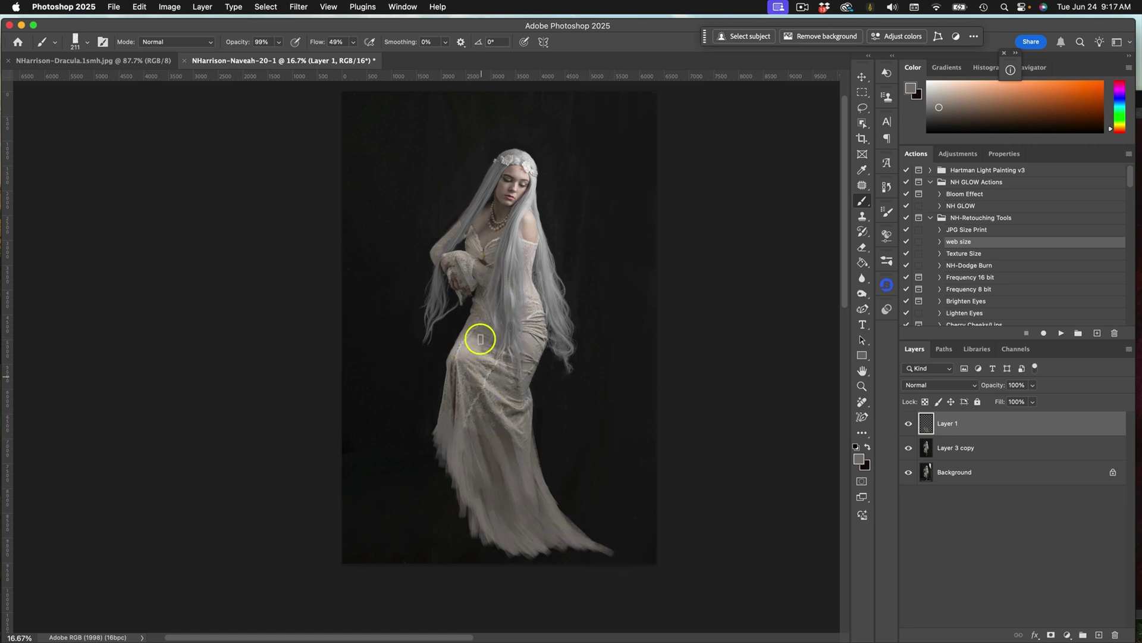
Smooth the lower-left lace with sampled warm grey tones, then select Layer 3 copy with Layer 1.
left_click(466, 382, "alt")
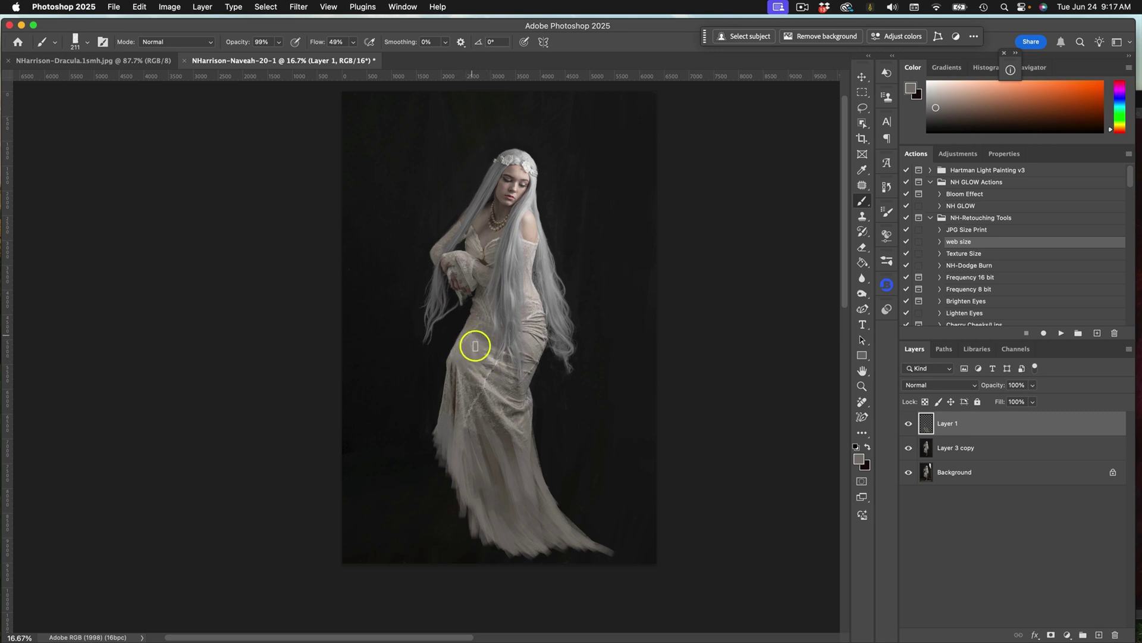
left_click(469, 380, "alt")
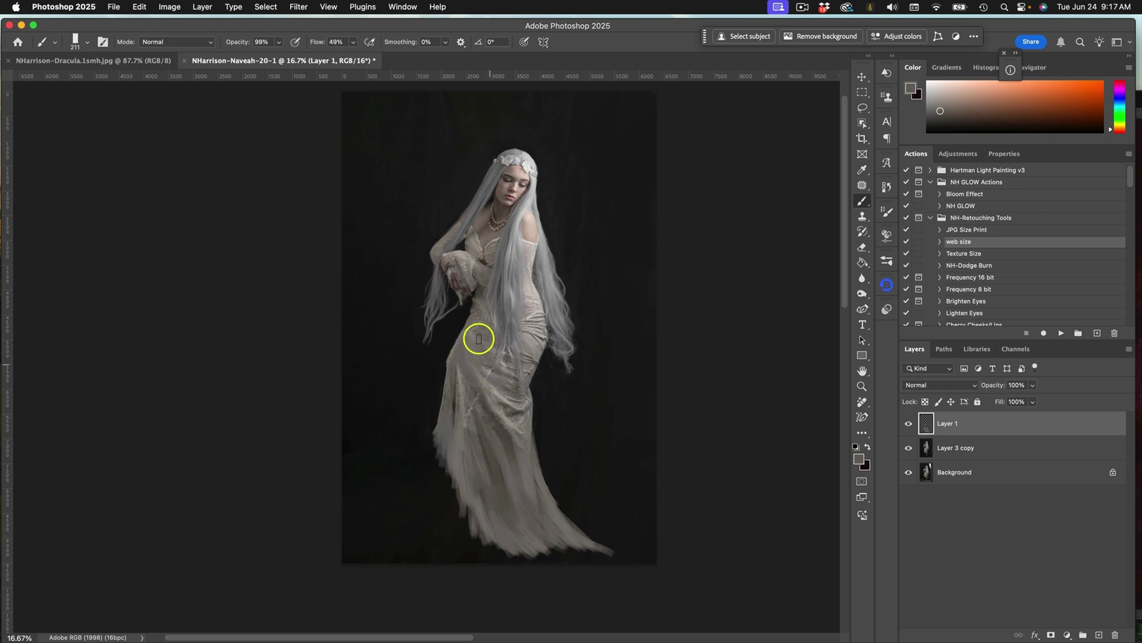
left_click(480, 316, "alt")
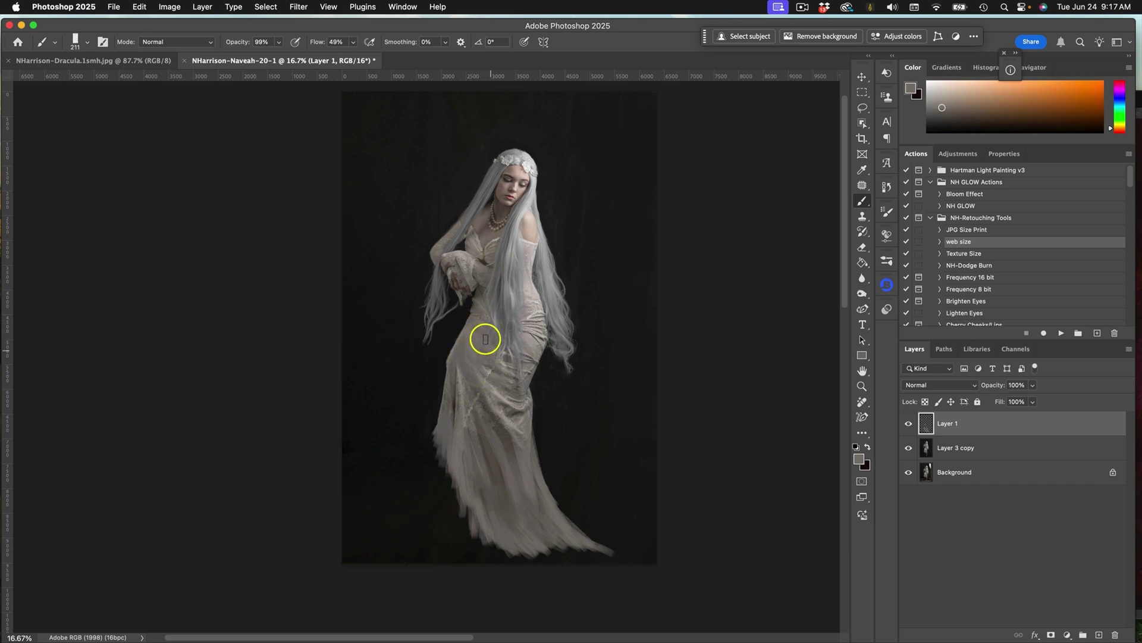
left_click(465, 392, "alt")
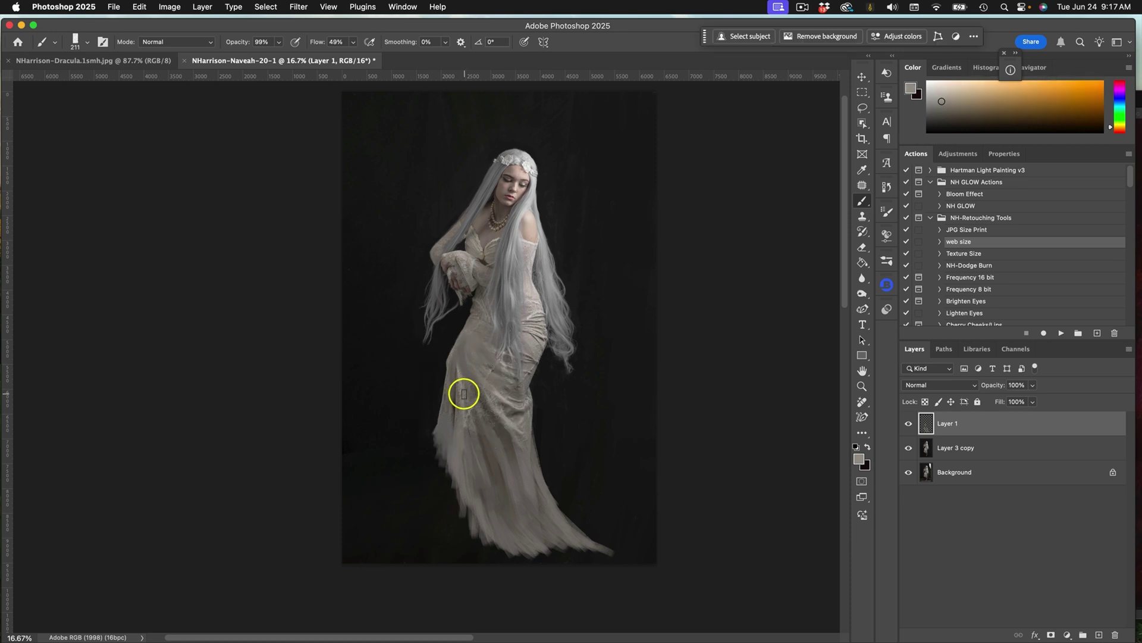
mouse_move(464, 386)
left_mouse_down()
mouse_move(492, 466)
mouse_move(465, 449)
left_mouse_up()
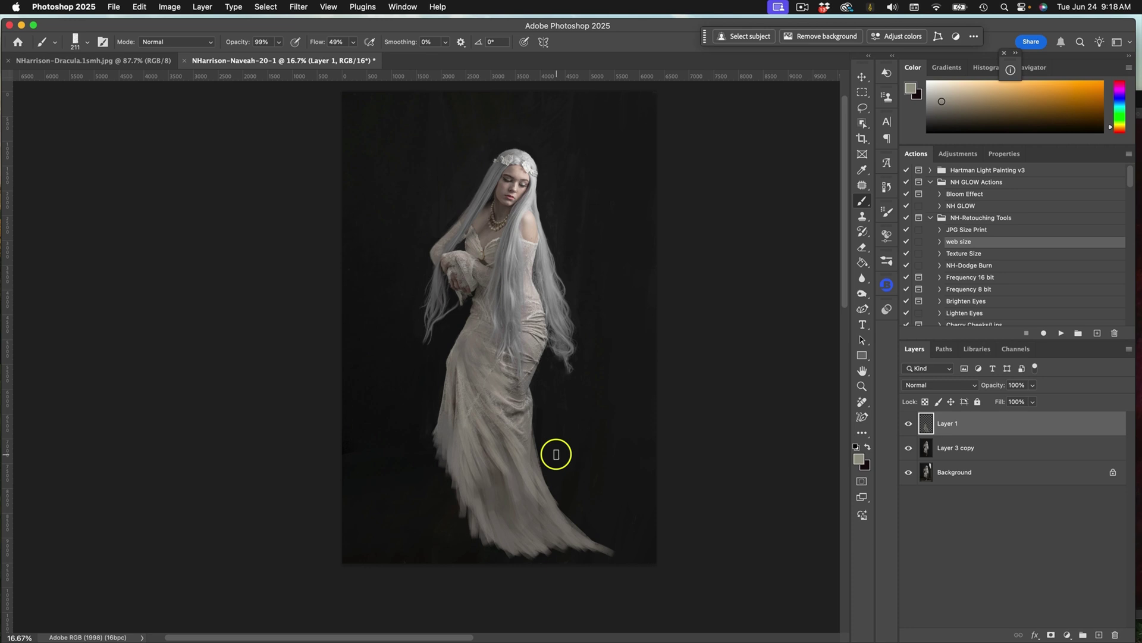
left_click(995, 446, "shift")
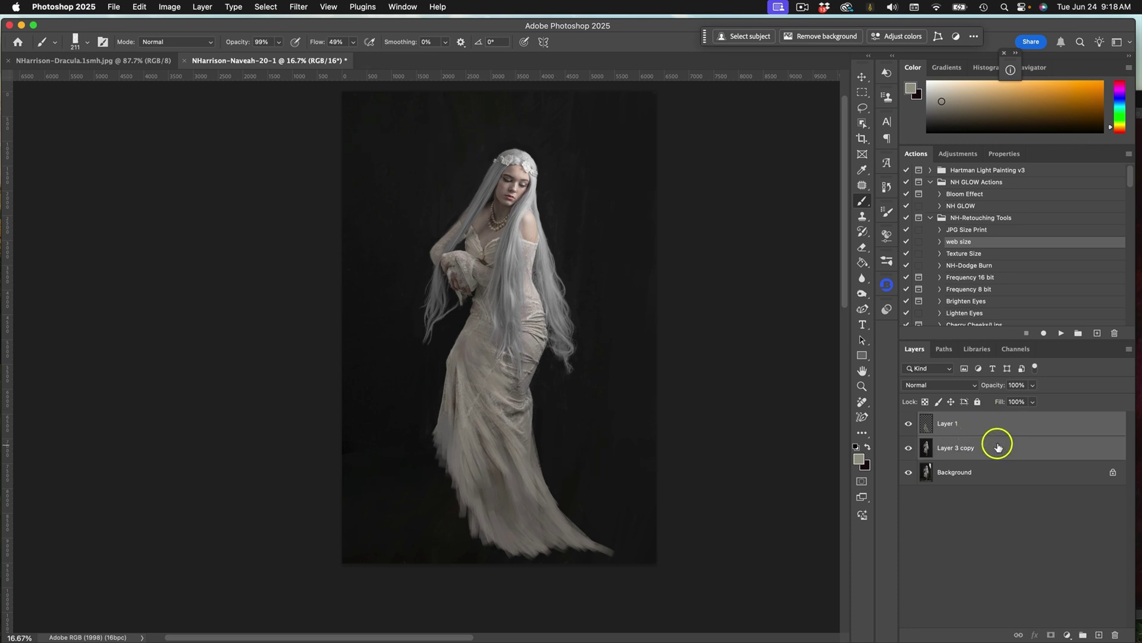
Merge Layer 1 with Layer 3 copy and open Liquify on the result.
right_click(996, 446)
left_click(921, 443)
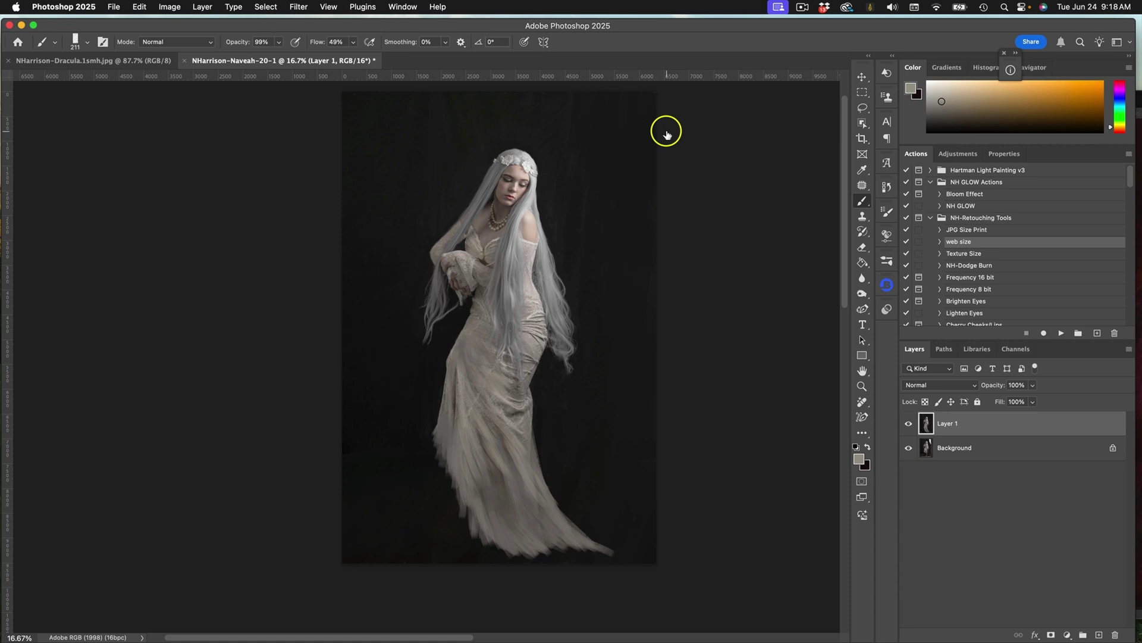
left_click(298, 6)
left_click(332, 158)
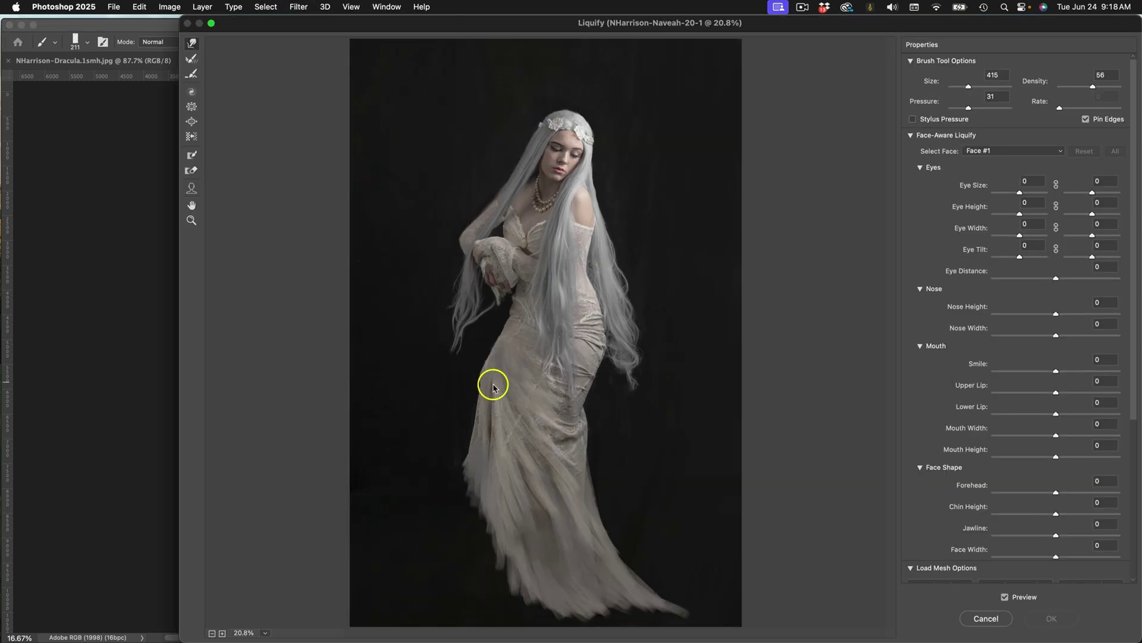
With an enlarged warp brush, push the dress's left edge inward.
mouse_move(495, 385)
left_mouse_down()
mouse_move(520, 388)
mouse_move(505, 374)
mouse_move(481, 377)
mouse_move(494, 342)
mouse_move(564, 410)
mouse_move(552, 438)
mouse_move(518, 443)
mouse_move(564, 435)
left_mouse_up()
left_click_drag(473, 415, 543, 459)
mouse_move(465, 451)
left_mouse_down()
mouse_move(495, 416)
mouse_move(466, 477)
mouse_move(494, 530)
mouse_move(544, 575)
mouse_move(583, 520)
mouse_move(533, 449)
mouse_move(456, 444)
left_mouse_up()
mouse_move(504, 405)
left_mouse_down()
mouse_move(505, 352)
mouse_move(501, 376)
mouse_move(640, 231)
mouse_move(527, 337)
left_mouse_up()
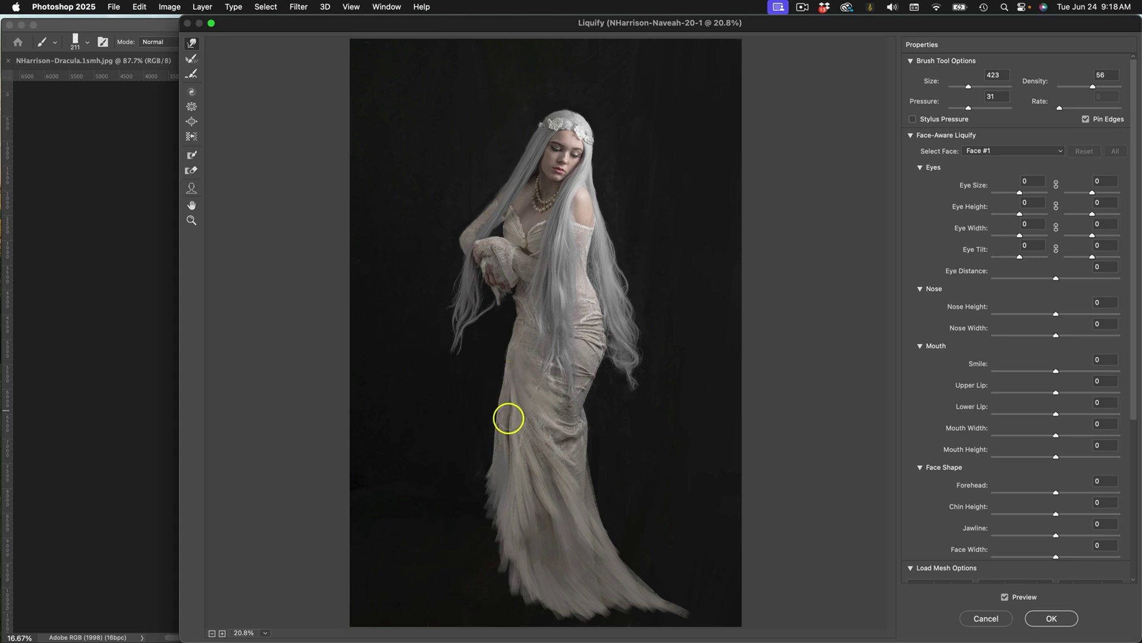
left_click_drag(614, 423, 645, 423)
left_click_drag(526, 355, 492, 352)
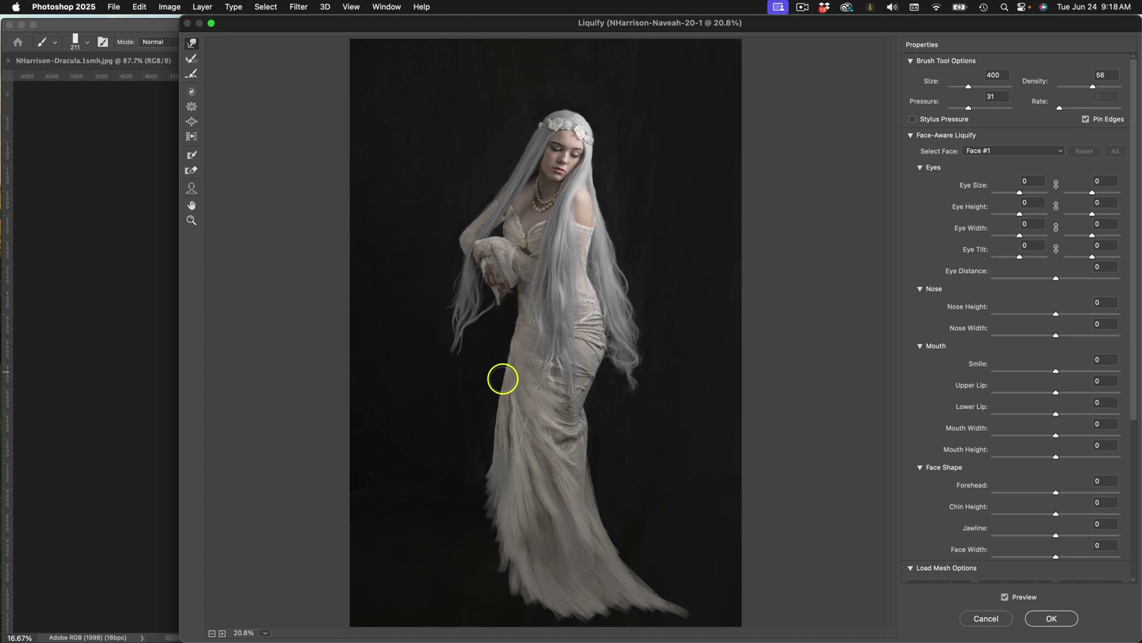
At brush size 800, pull the waist in, nudge shoulder hair, and smooth the left dress edge.
key("bracketright")
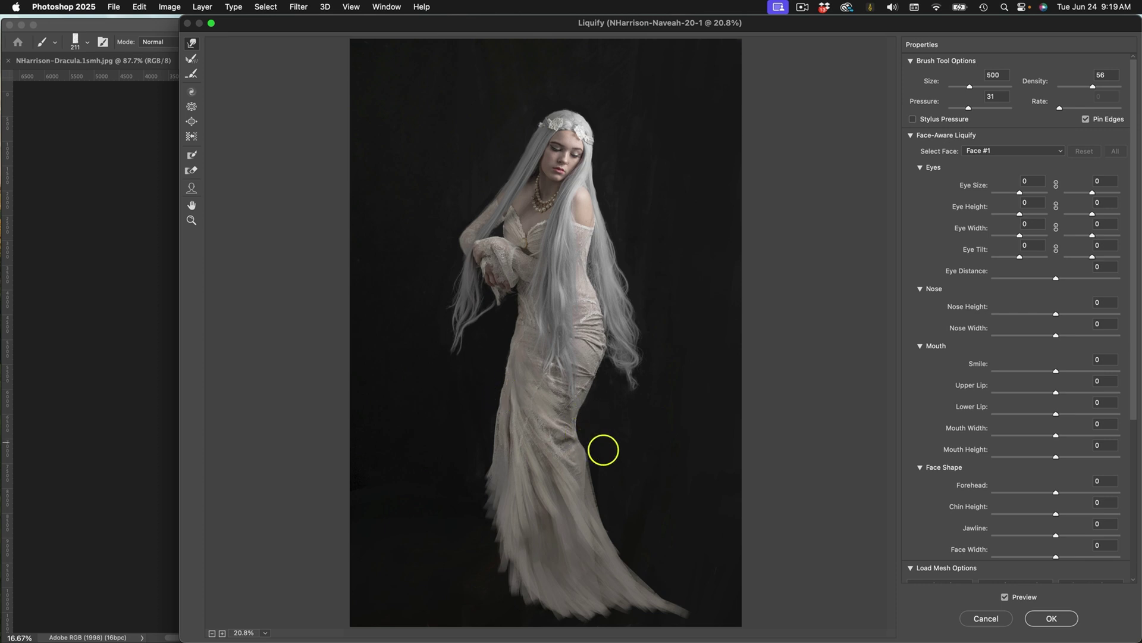
key("bracketright")
key("bracketright")
key("bracketright")
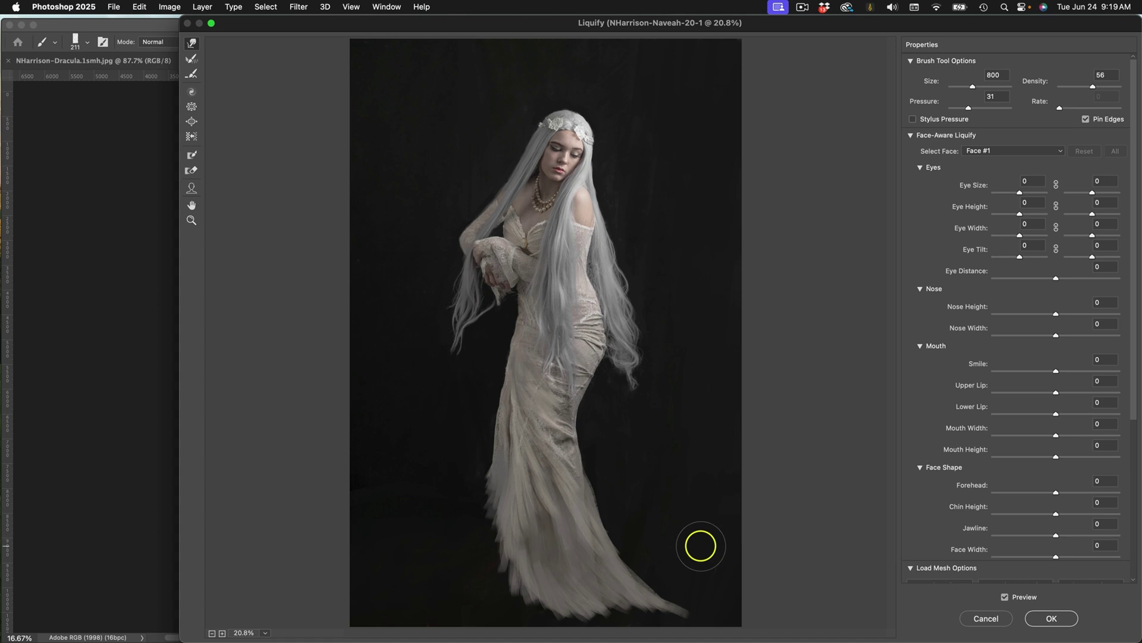
left_click_drag(605, 288, 593, 298)
mouse_move(595, 259)
left_mouse_down()
mouse_move(594, 218)
mouse_move(602, 331)
left_mouse_up()
key("bracketleft")
key("bracketleft")
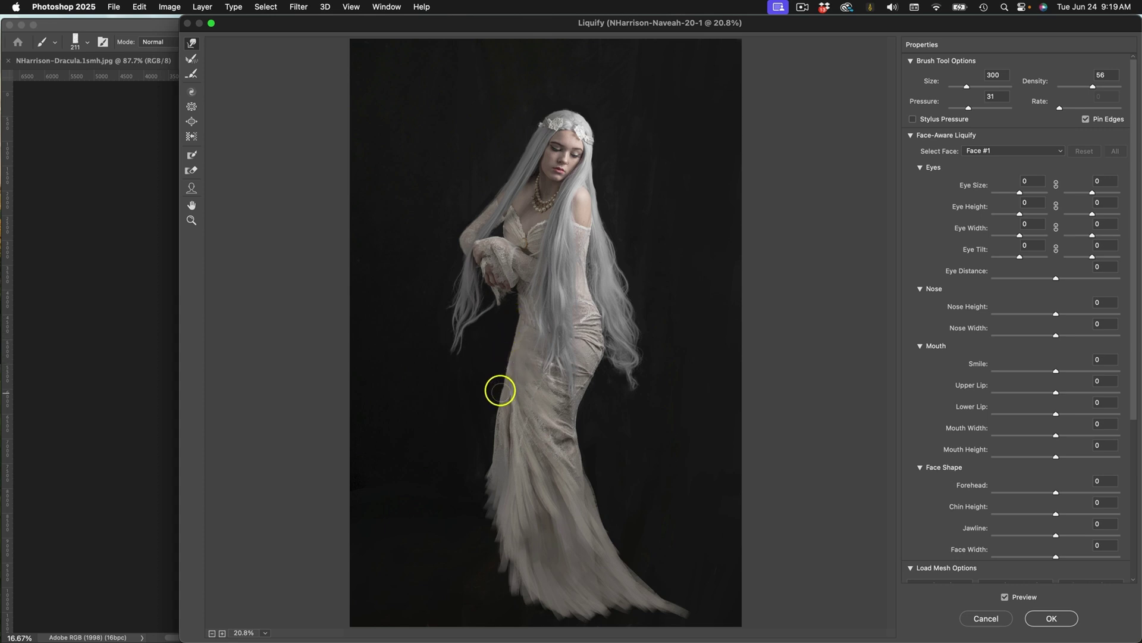
mouse_move(502, 401)
left_mouse_down()
mouse_move(482, 485)
mouse_move(487, 510)
mouse_move(500, 503)
left_mouse_up()
Push the right hip and trailing hem toward the bottom-right, then reshape folds at size 600.
key("bracketright")
key("bracketright")
key("bracketright")
key("bracketright")
key("bracketright")
mouse_move(591, 450)
left_mouse_down()
mouse_move(589, 474)
mouse_move(604, 471)
mouse_move(582, 482)
mouse_move(601, 480)
mouse_move(592, 460)
mouse_move(586, 504)
mouse_move(612, 502)
mouse_move(604, 515)
mouse_move(626, 517)
mouse_move(609, 535)
mouse_move(621, 538)
mouse_move(599, 552)
mouse_move(642, 554)
mouse_move(635, 567)
mouse_move(667, 580)
mouse_move(654, 587)
mouse_move(685, 588)
mouse_move(681, 602)
mouse_move(721, 589)
left_mouse_up()
key("bracketright")
key("bracketright")
key("bracketright")
mouse_move(591, 472)
left_mouse_down()
mouse_move(624, 529)
mouse_move(634, 522)
mouse_move(605, 501)
mouse_move(702, 594)
left_mouse_up()
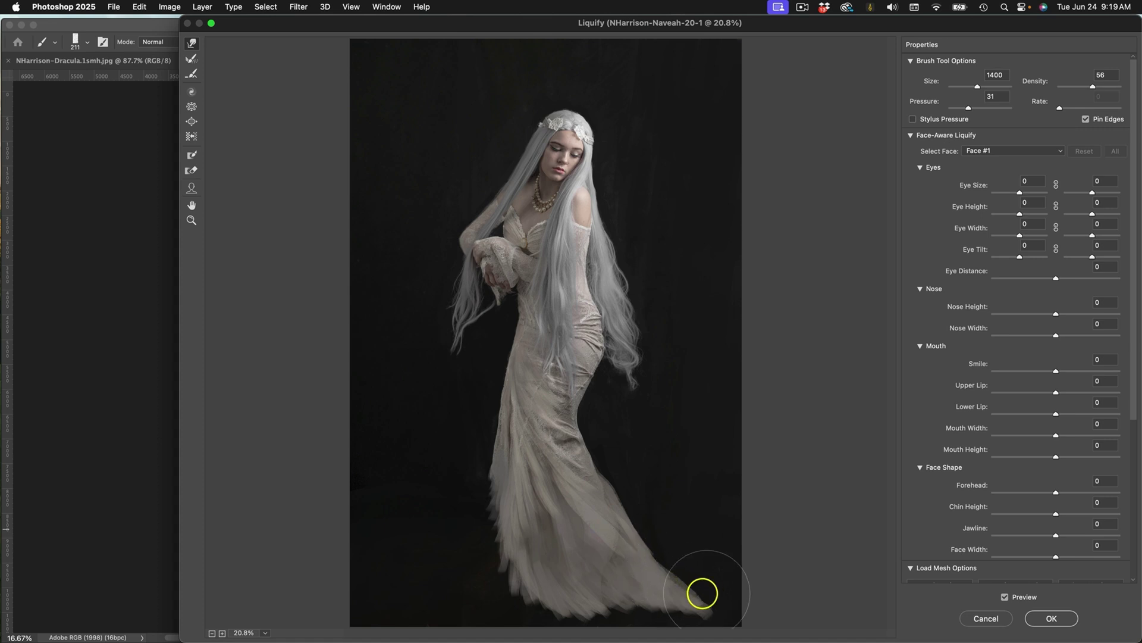
key("bracketleft")
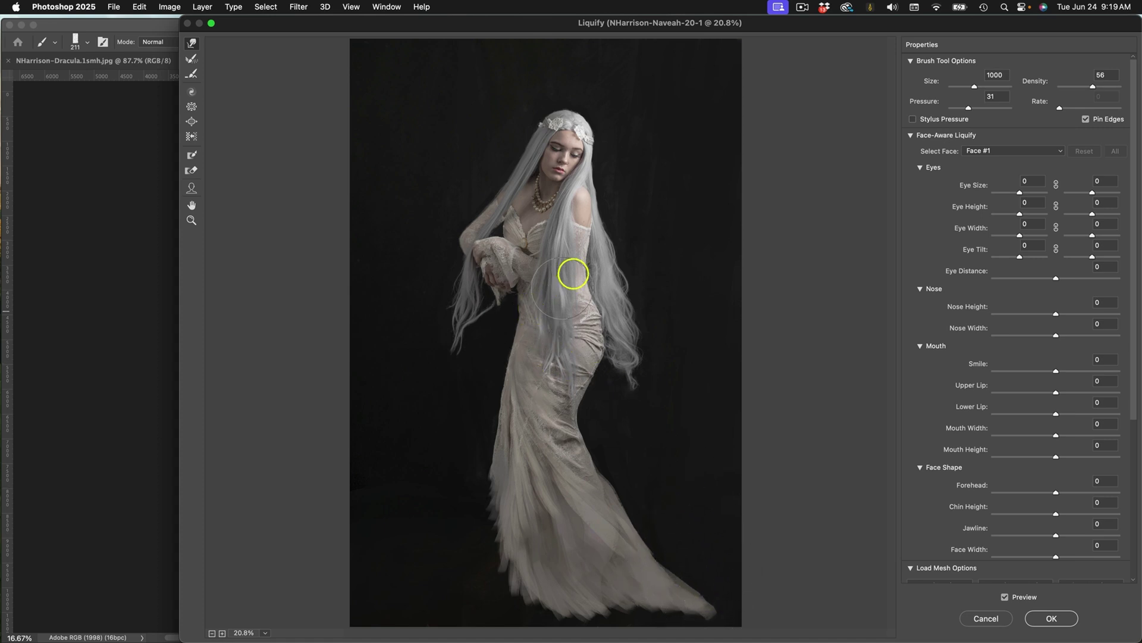
key("bracketleft")
key("bracketleft")
key("bracketleft")
key("bracketleft")
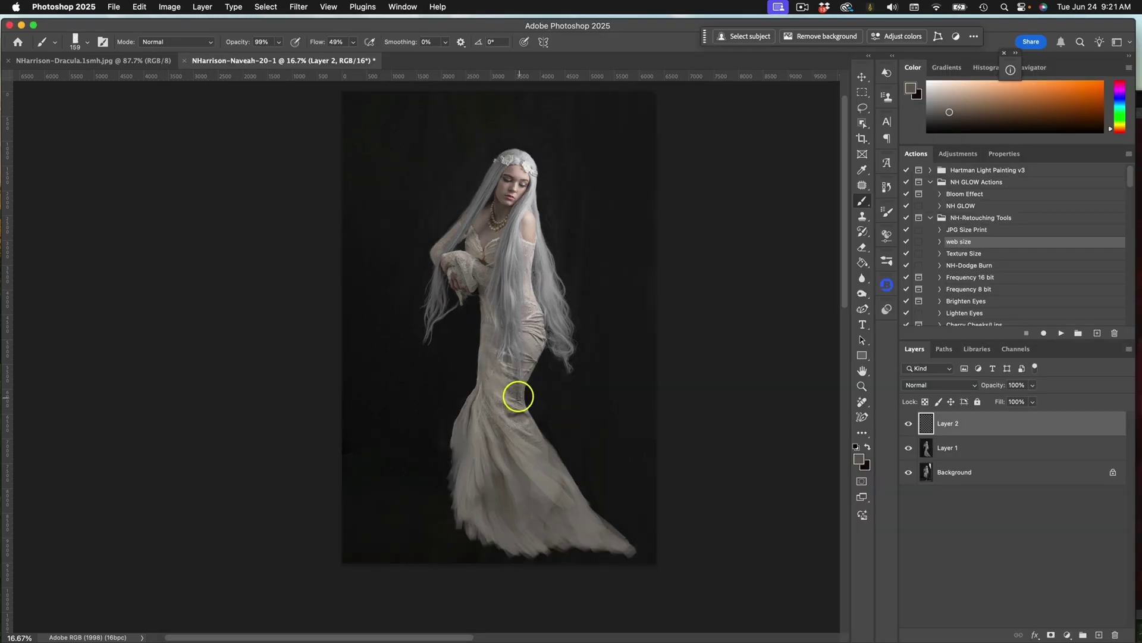
mouse_move(518, 396)
left_mouse_down()
mouse_move(528, 421)
mouse_move(517, 405)
mouse_move(525, 417)
mouse_move(507, 413)
mouse_move(538, 432)
mouse_move(554, 462)
mouse_move(529, 439)
mouse_move(577, 498)
mouse_move(529, 468)
mouse_move(586, 524)
mouse_move(523, 473)
mouse_move(583, 530)
mouse_move(533, 494)
mouse_move(565, 516)
mouse_move(520, 470)
mouse_move(593, 537)
mouse_move(487, 439)
mouse_move(518, 500)
mouse_move(474, 456)
mouse_move(505, 521)
mouse_move(467, 433)
mouse_move(473, 461)
mouse_move(472, 413)
mouse_move(459, 435)
mouse_move(476, 395)
mouse_move(489, 454)
mouse_move(480, 385)
mouse_move(508, 492)
mouse_move(464, 434)
mouse_move(492, 523)
mouse_move(466, 452)
mouse_move(495, 484)
mouse_move(573, 441)
mouse_move(512, 307)
left_mouse_up()
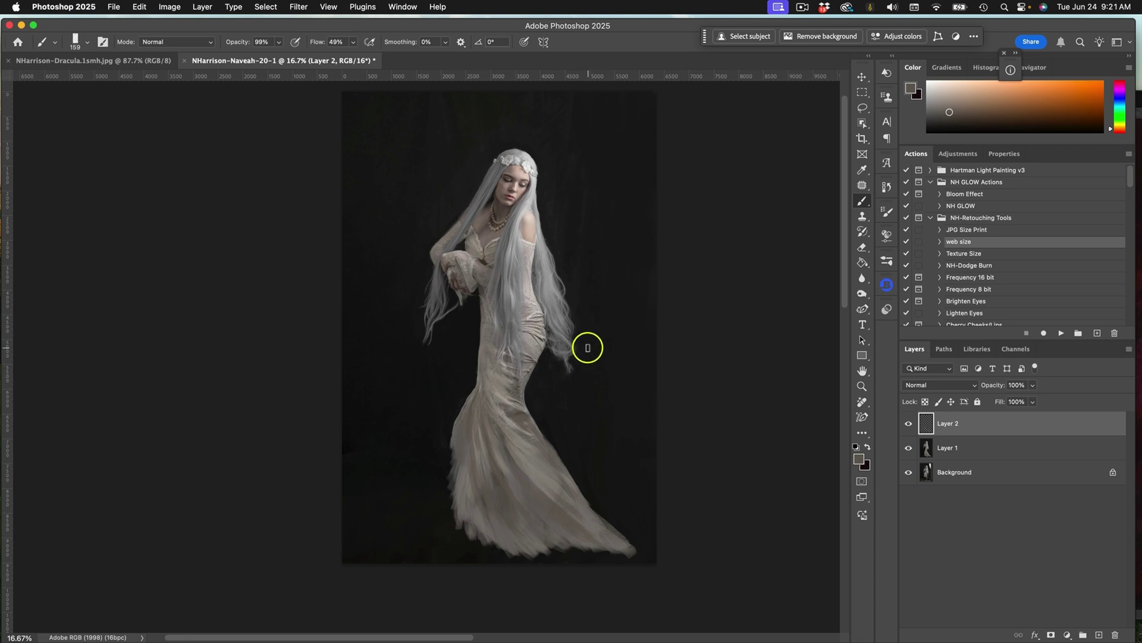
Sample a light dress tone with a smaller brush and paint the dress's left waist edge.
mouse_move(467, 326)
left_mouse_down()
mouse_move(480, 288)
mouse_move(482, 299)
left_mouse_up()
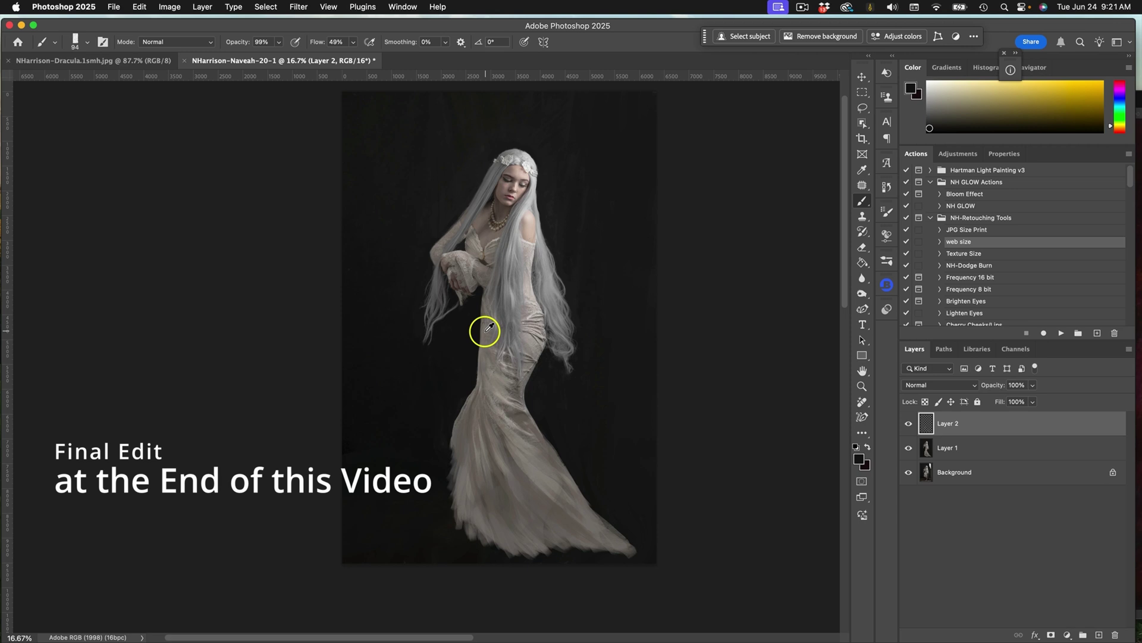
left_click(482, 327, "alt")
mouse_move(479, 338)
left_mouse_down()
mouse_move(483, 324)
mouse_move(476, 389)
mouse_move(487, 379)
left_mouse_up()
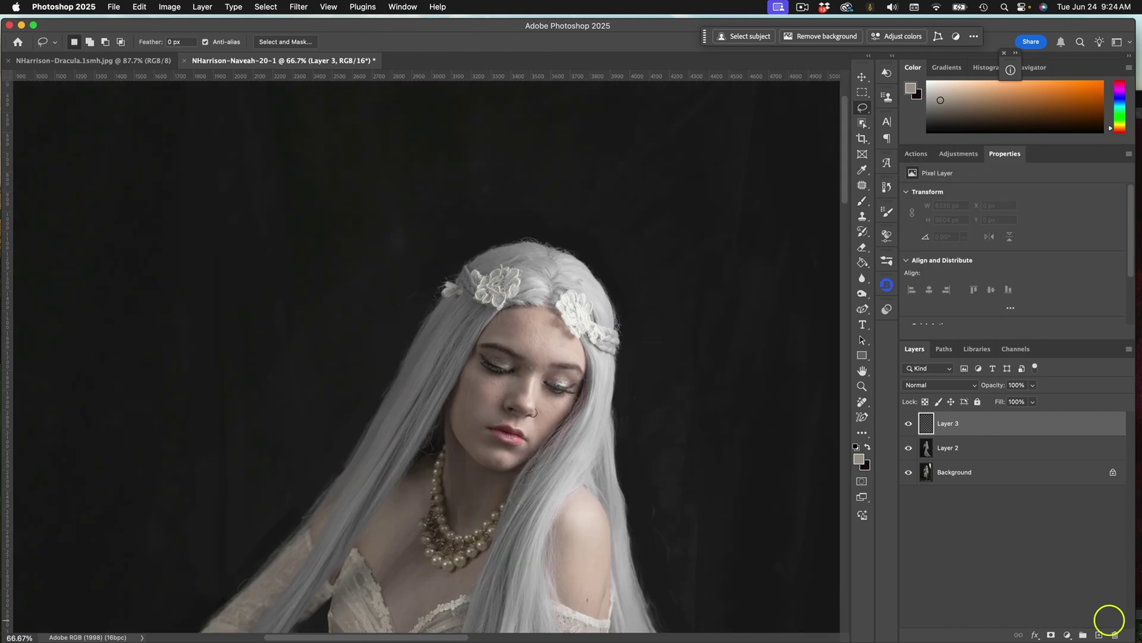
Rotate the view about 31° and dab sampled skin tones onto the temple with a smaller brush.
left_click(863, 201)
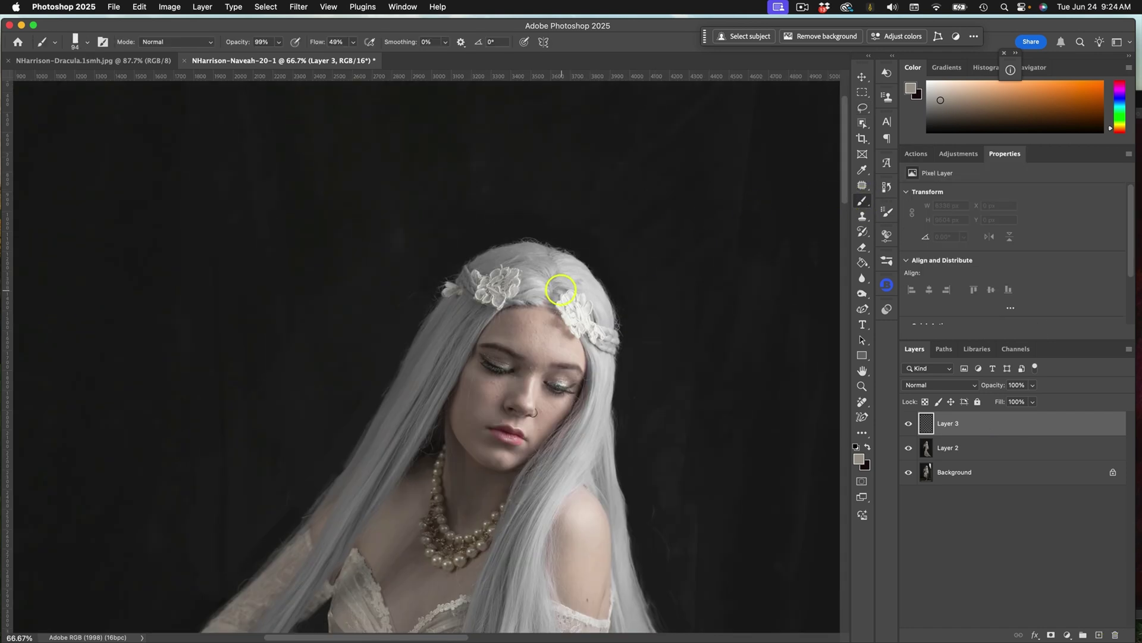
key("r")
mouse_move(635, 267)
left_mouse_down()
mouse_move(654, 429)
mouse_move(541, 438)
left_mouse_up()
key("b")
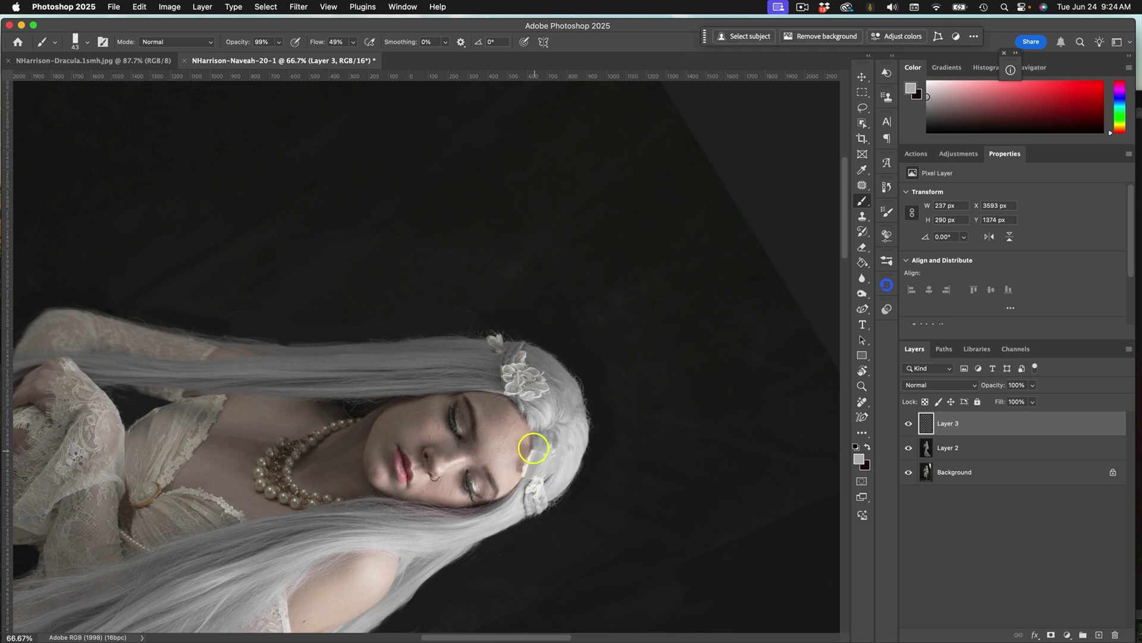
left_click(531, 446, "alt")
key("bracketleft")
key("bracketleft")
key("bracketleft")
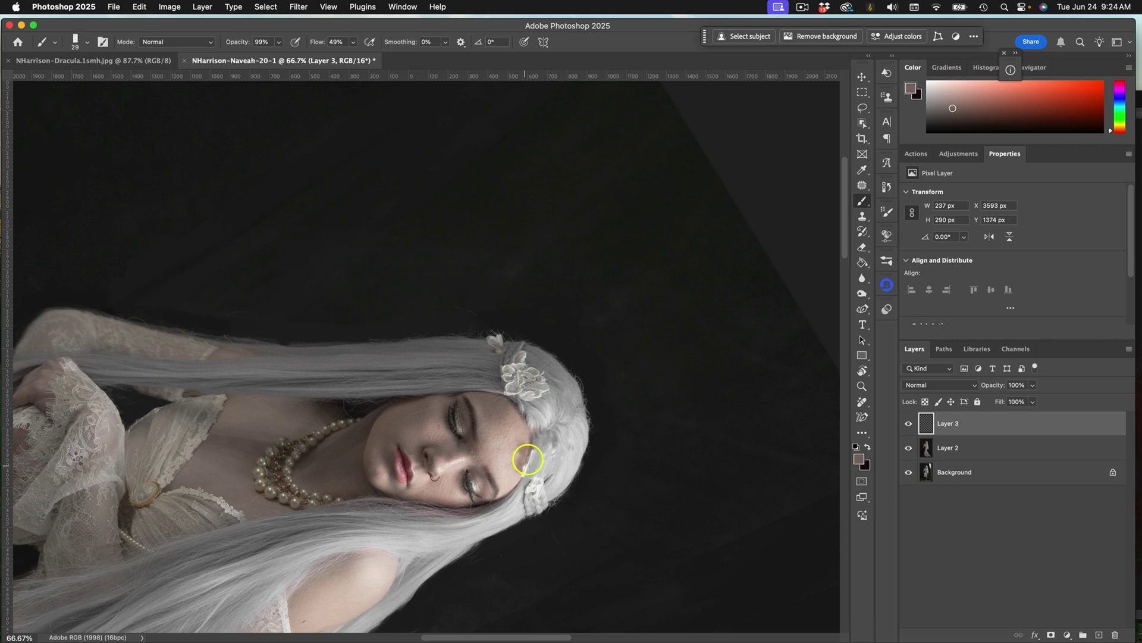
left_click(519, 455, "alt")
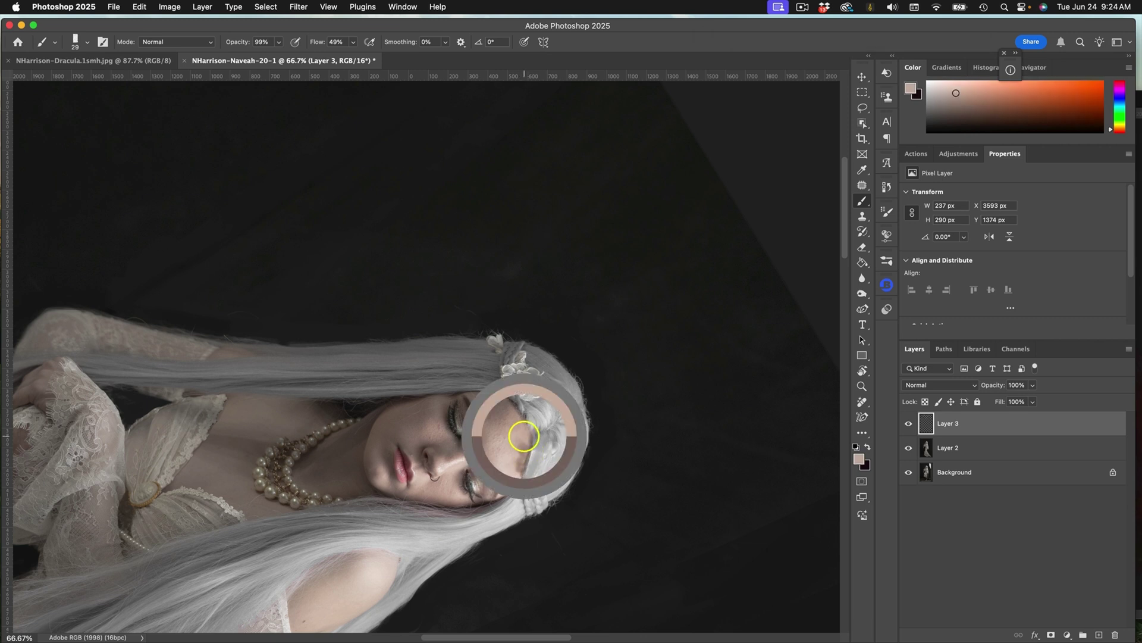
left_click(522, 453)
left_click(523, 448, "alt")
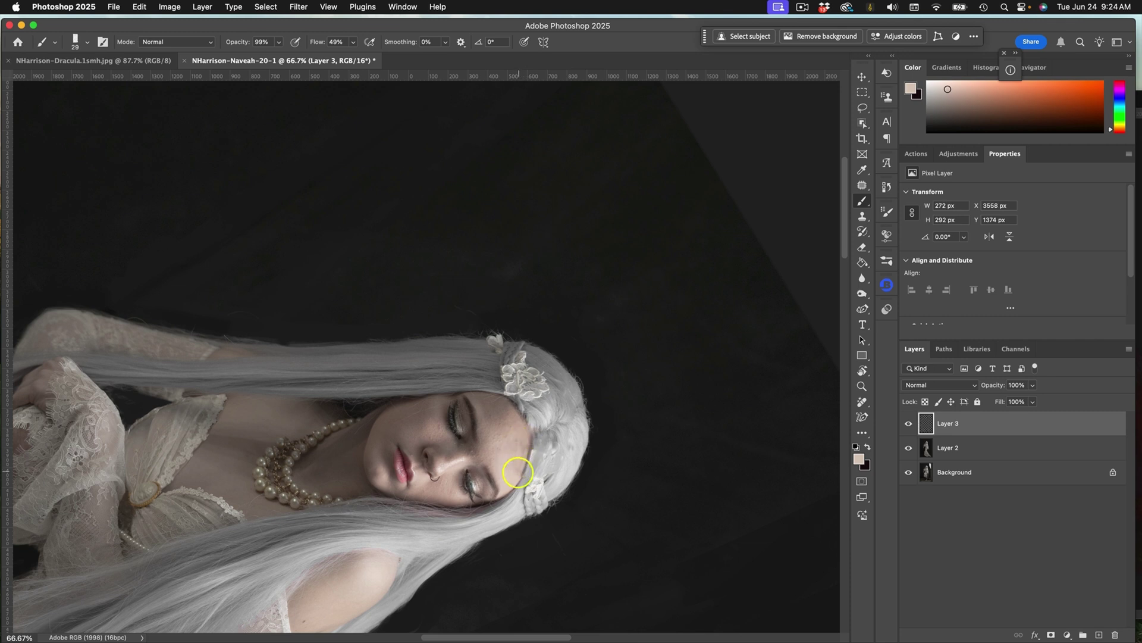
left_click(532, 443, "alt")
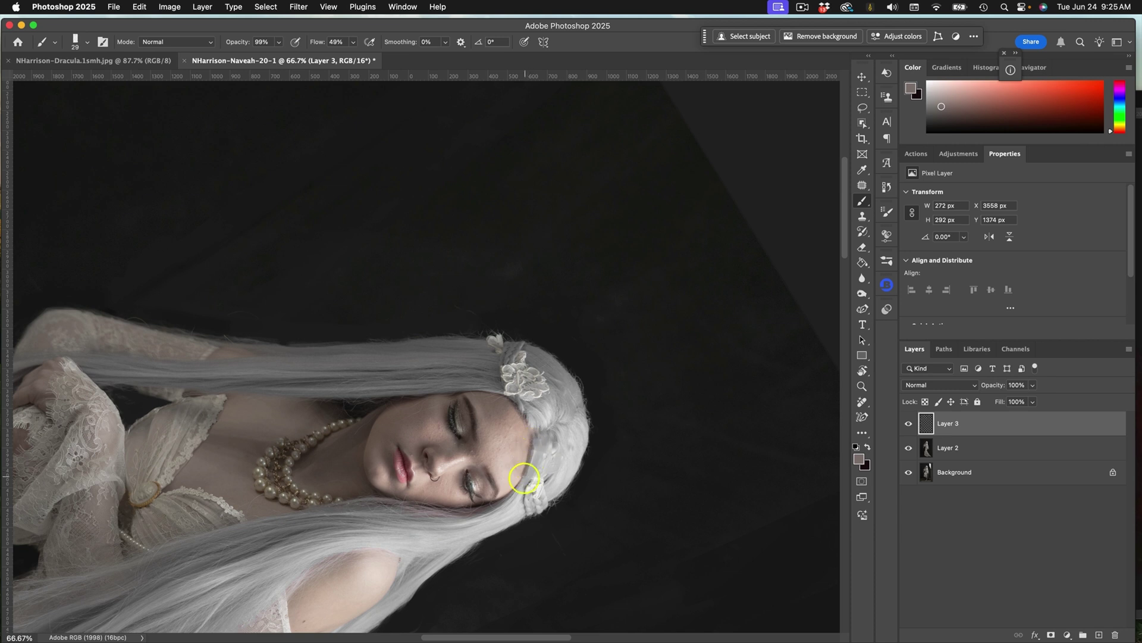
left_click(535, 448, "alt")
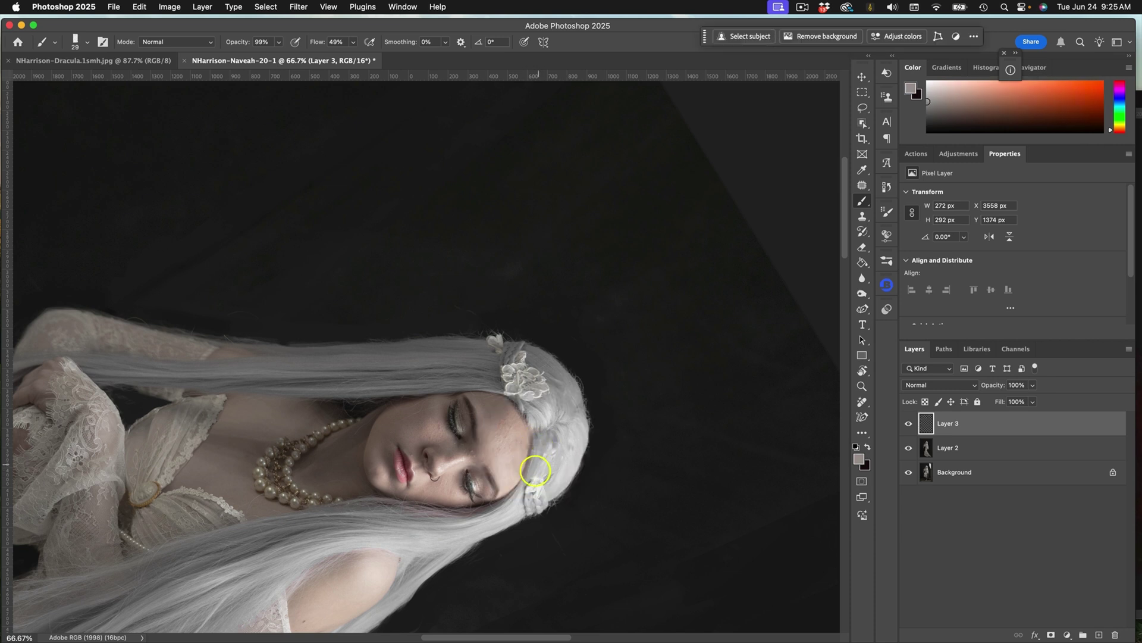
left_click(526, 485, "alt")
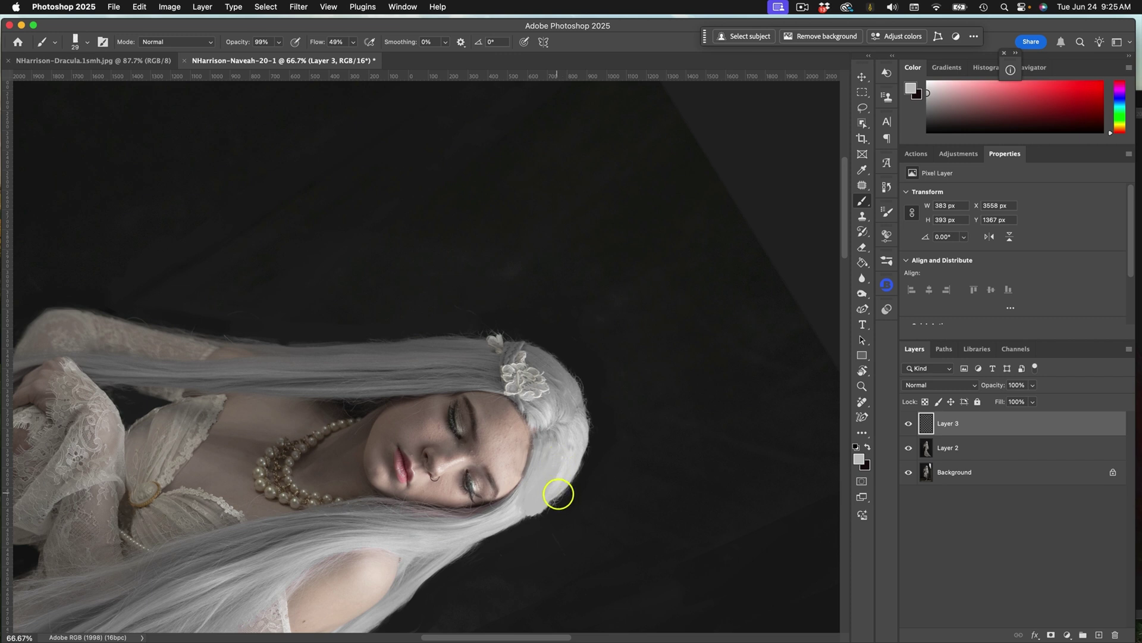
Paint sampled grey hair over the hair ornament and fill the notch in the hair edge.
left_click(547, 514, "alt")
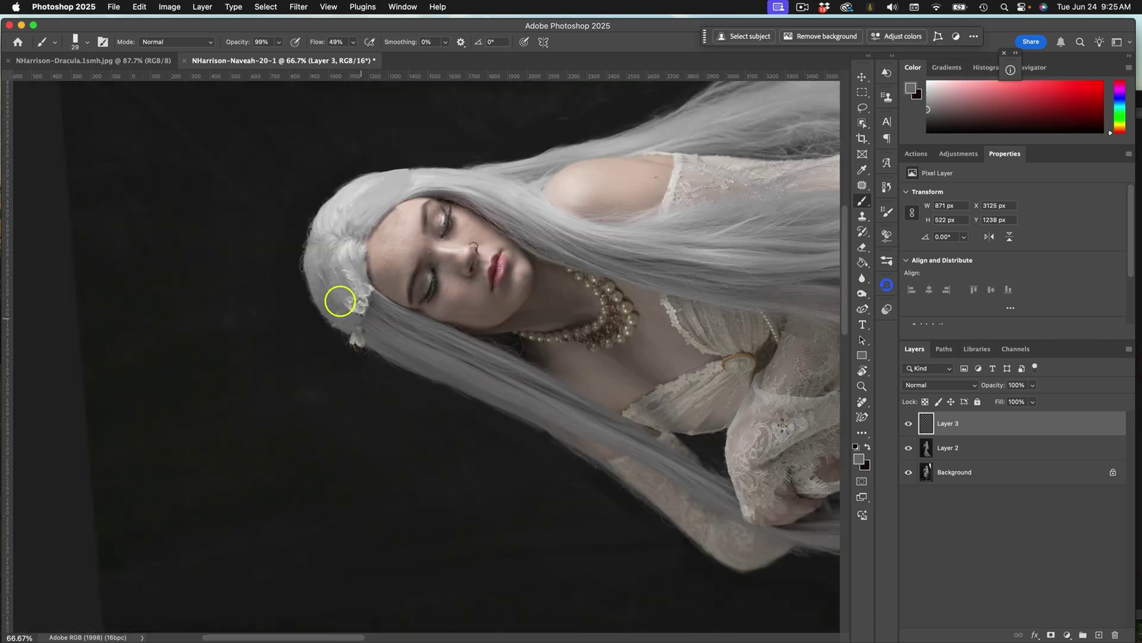
left_click(342, 335, "alt")
left_click(360, 333, "alt")
mouse_move(345, 332)
left_mouse_down()
mouse_move(364, 347)
mouse_move(359, 295)
mouse_move(375, 312)
mouse_move(364, 291)
left_mouse_up()
left_click(365, 319, "alt")
left_click(355, 286, "alt")
left_click(367, 279, "alt")
Turn the view upright and paint darker grey hair tones across the crown.
key("r")
left_click_drag(622, 222, 621, 476)
left_click(477, 240, "alt")
mouse_move(450, 256)
left_mouse_down()
mouse_move(426, 285)
mouse_move(451, 306)
mouse_move(454, 258)
mouse_move(434, 291)
mouse_move(472, 256)
left_mouse_up()
left_click(426, 276, "alt")
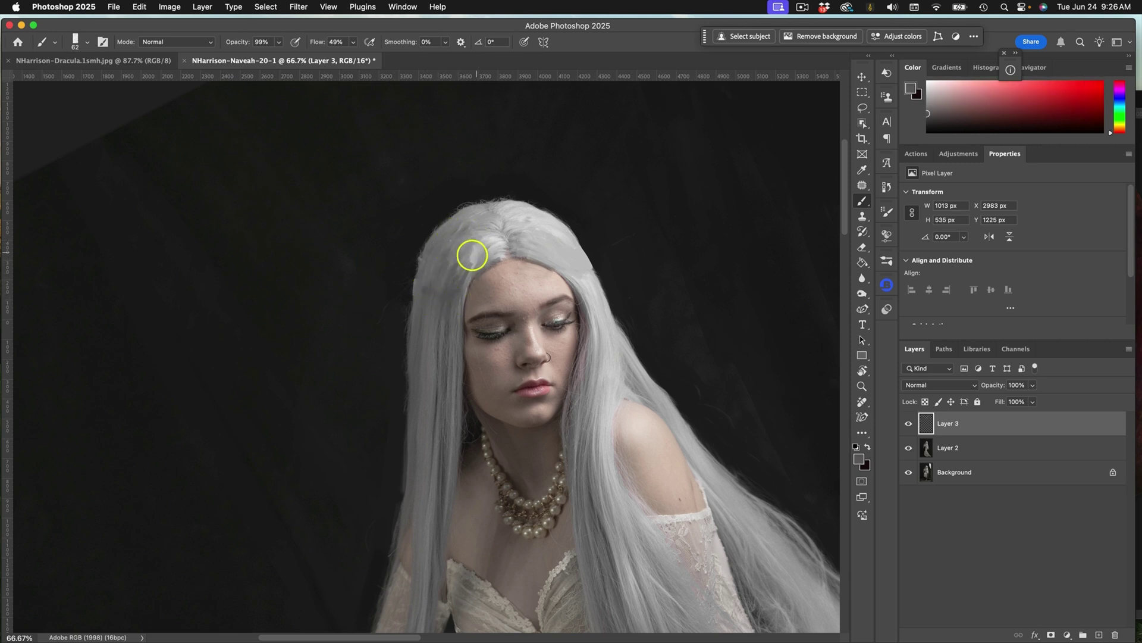
left_click(474, 250, "alt")
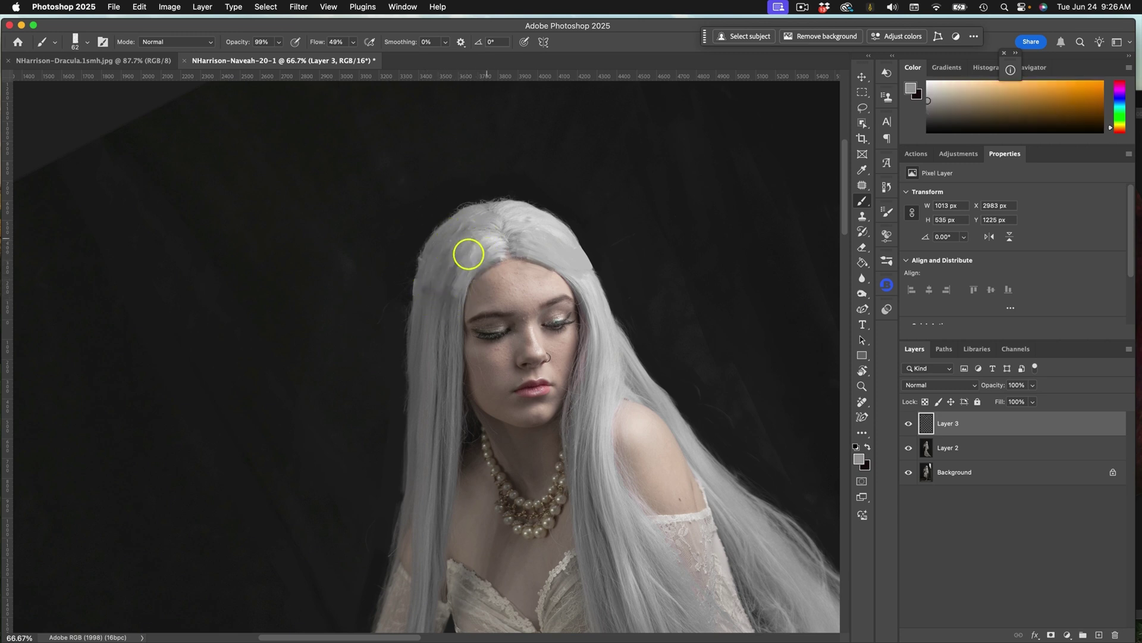
left_click(452, 270, "alt")
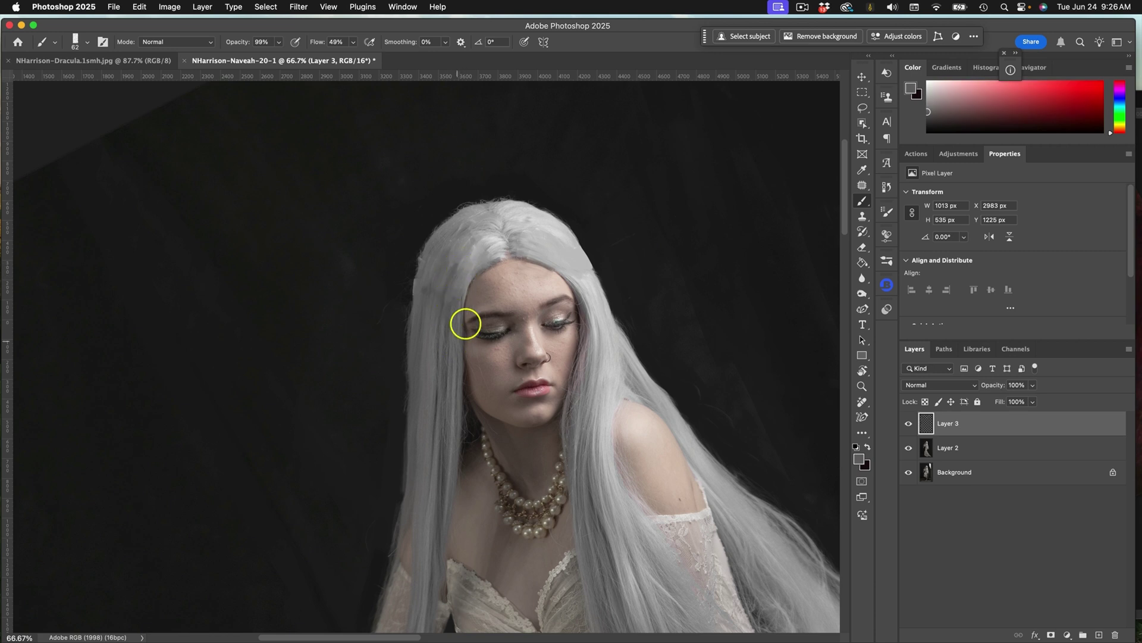
left_click(406, 345, "alt")
key("r")
left_click_drag(665, 279, 662, 357)
key("b")
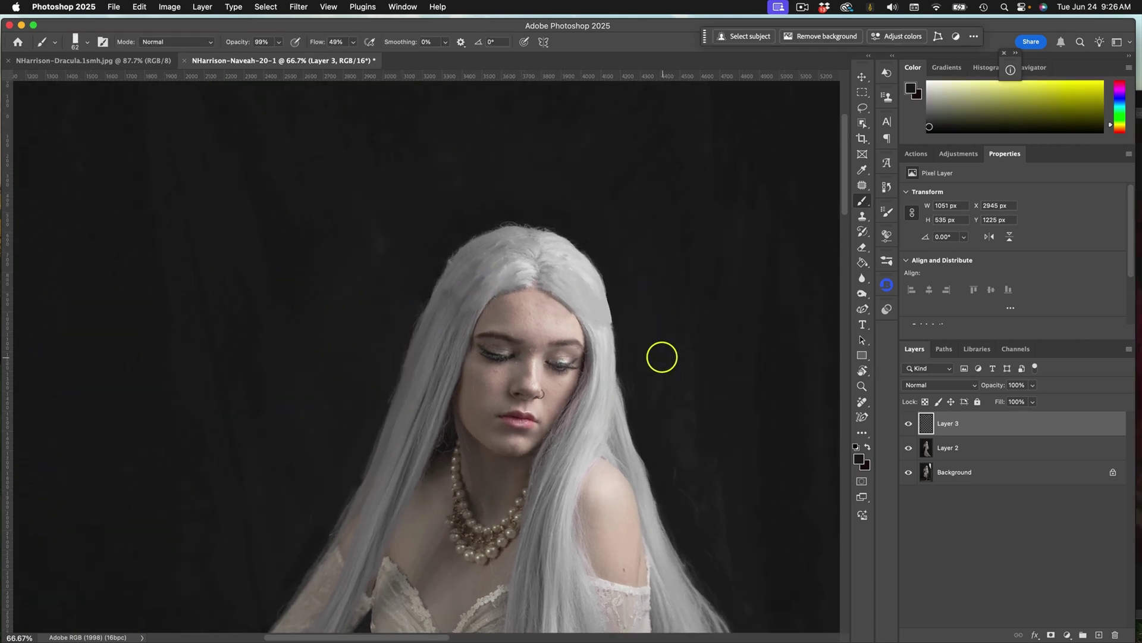
scroll(662, 357, "down", 3)
Duplicate Layer 2 and merge the copy with Layer 3.
left_click(983, 443)
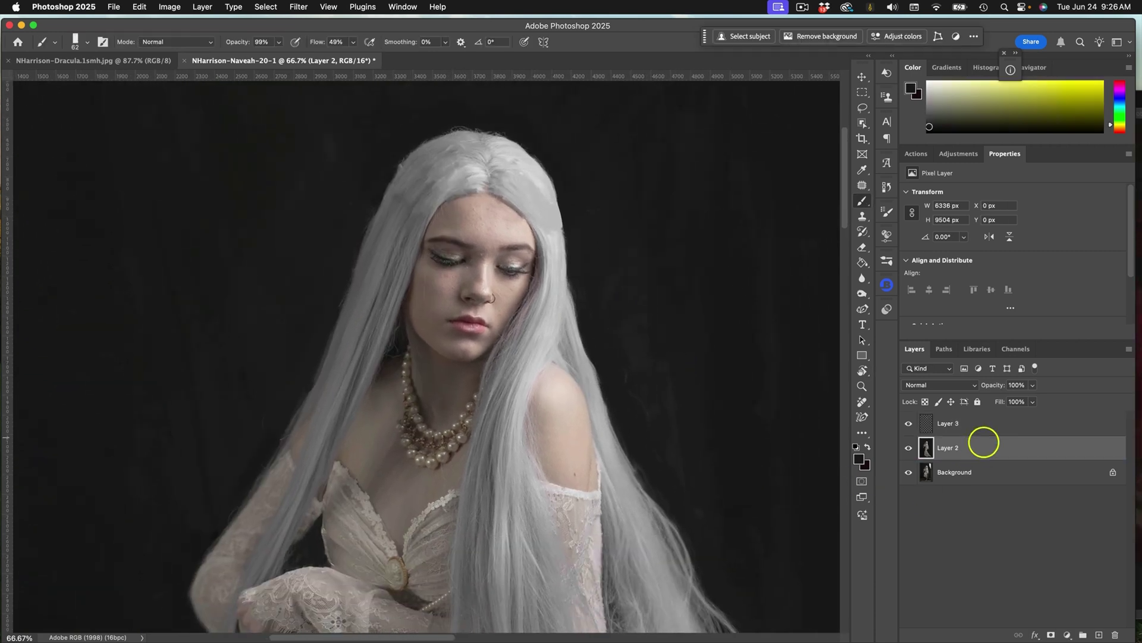
key("ctrl+j")
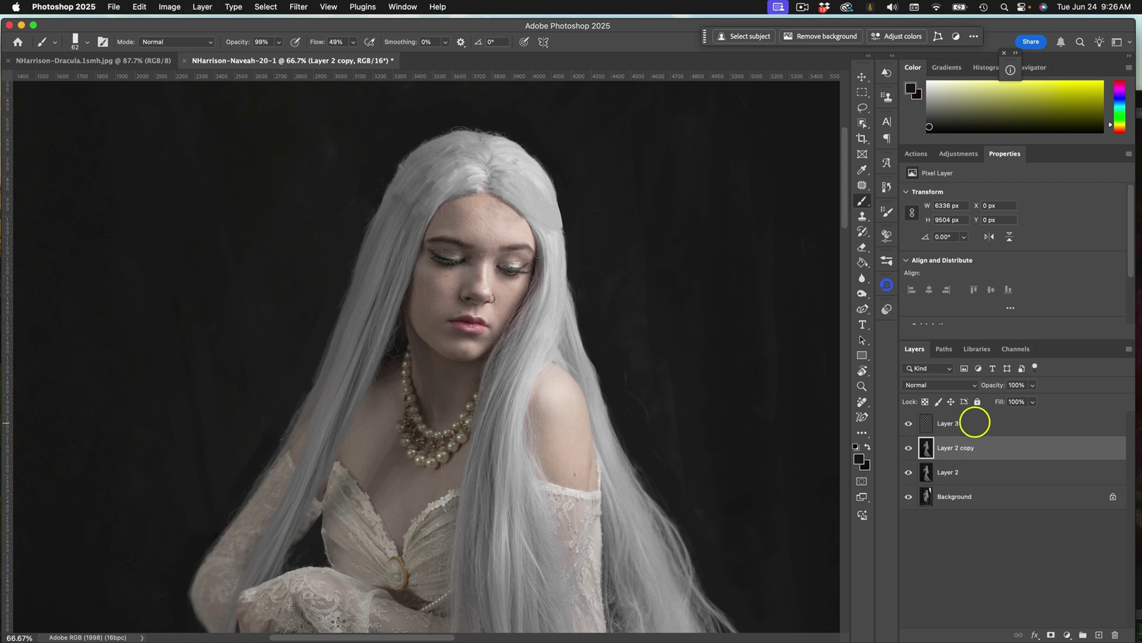
left_click(975, 422, "shift")
right_click(979, 421)
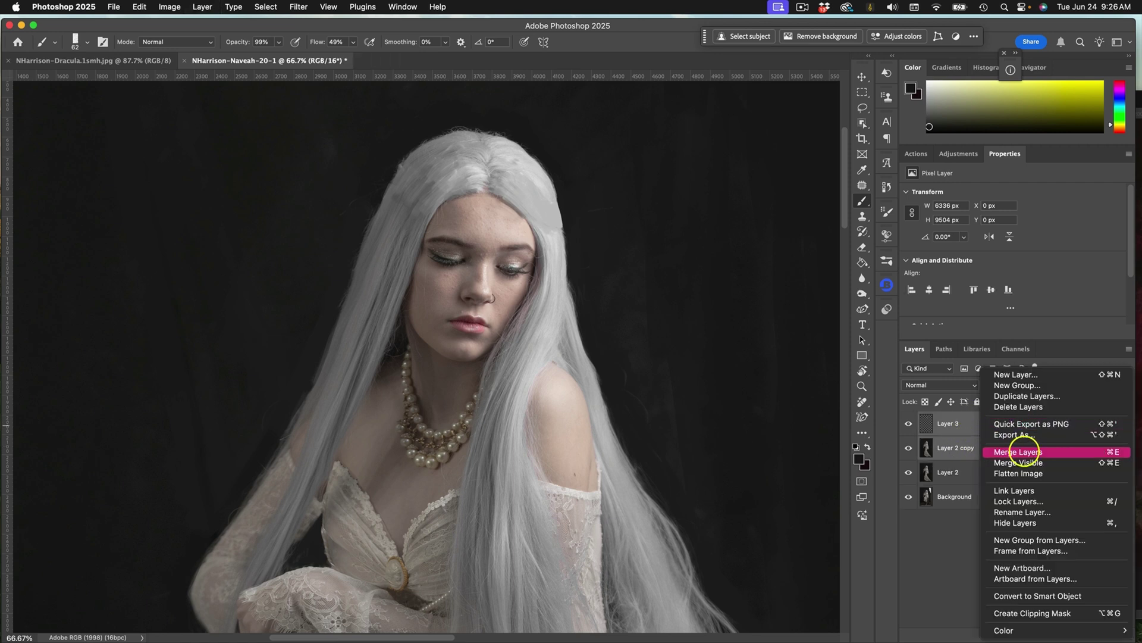
left_click(1018, 451)
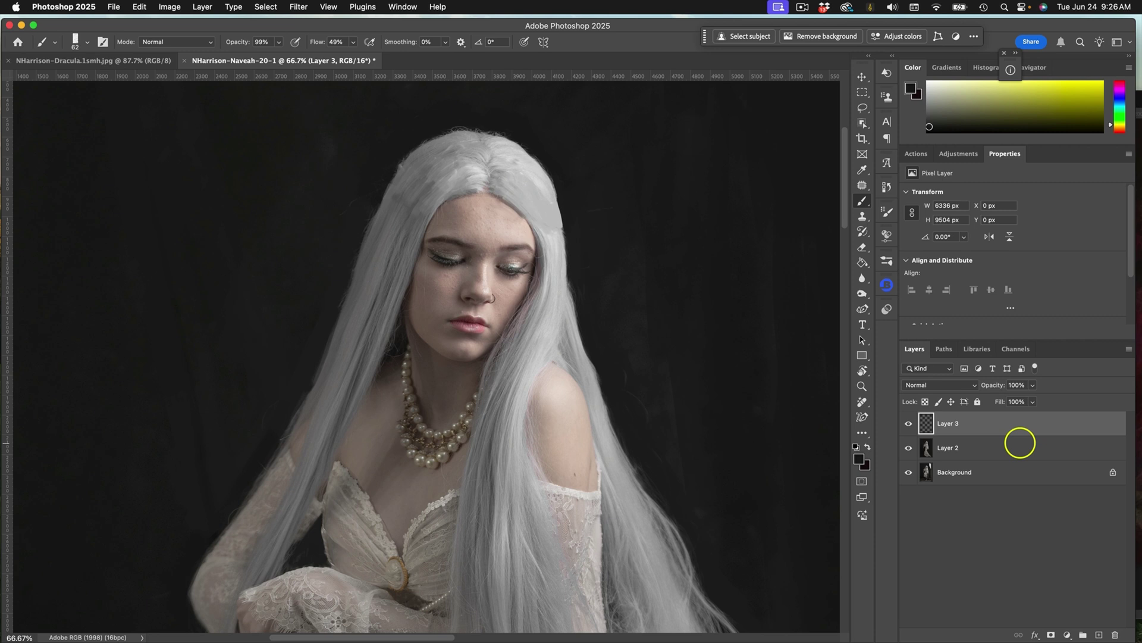
Lasso the patchy crown, compare the generated 'hair' variations, keep the second, then select Layer 3.
left_click(862, 107)
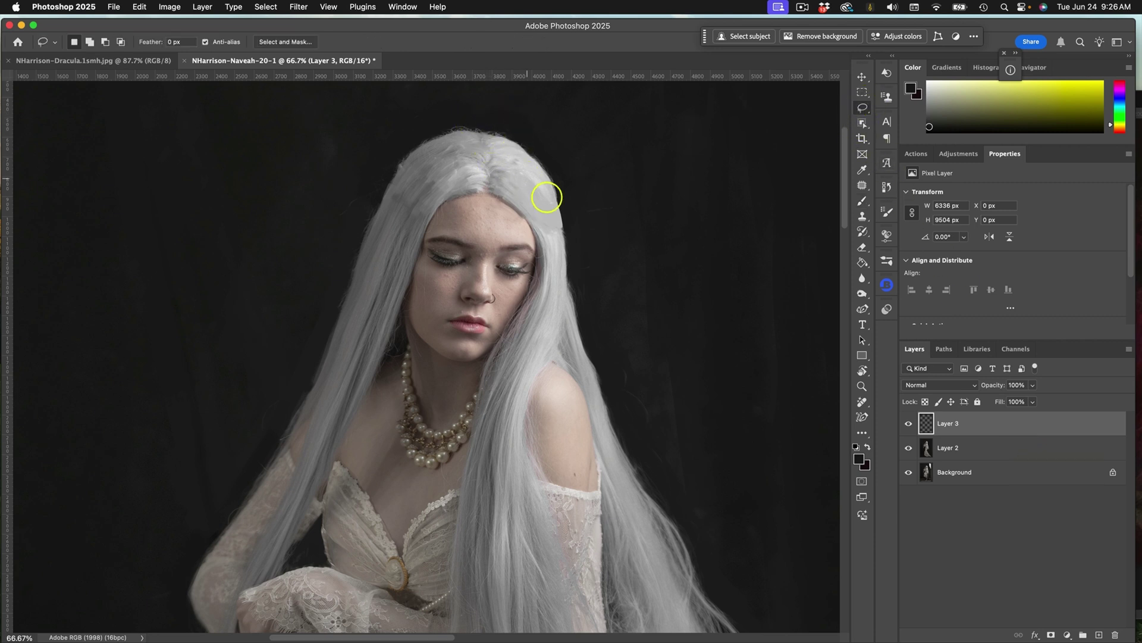
mouse_move(583, 233)
left_mouse_down()
mouse_move(559, 241)
mouse_move(489, 213)
mouse_move(414, 227)
mouse_move(377, 204)
mouse_move(427, 125)
mouse_move(563, 176)
left_mouse_up()
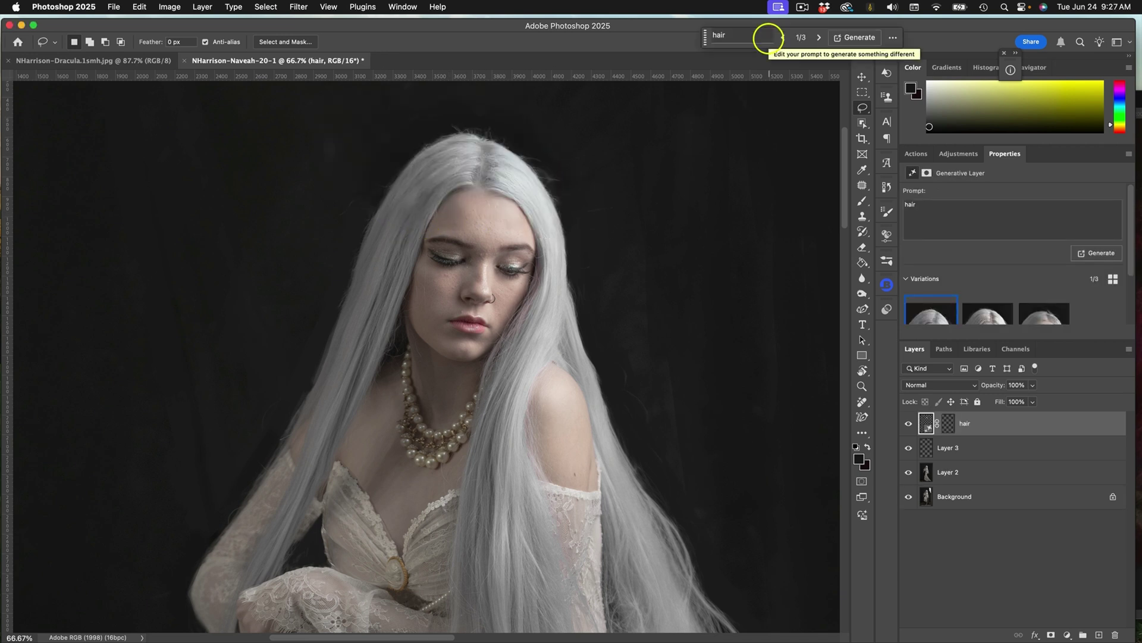
left_click(989, 314)
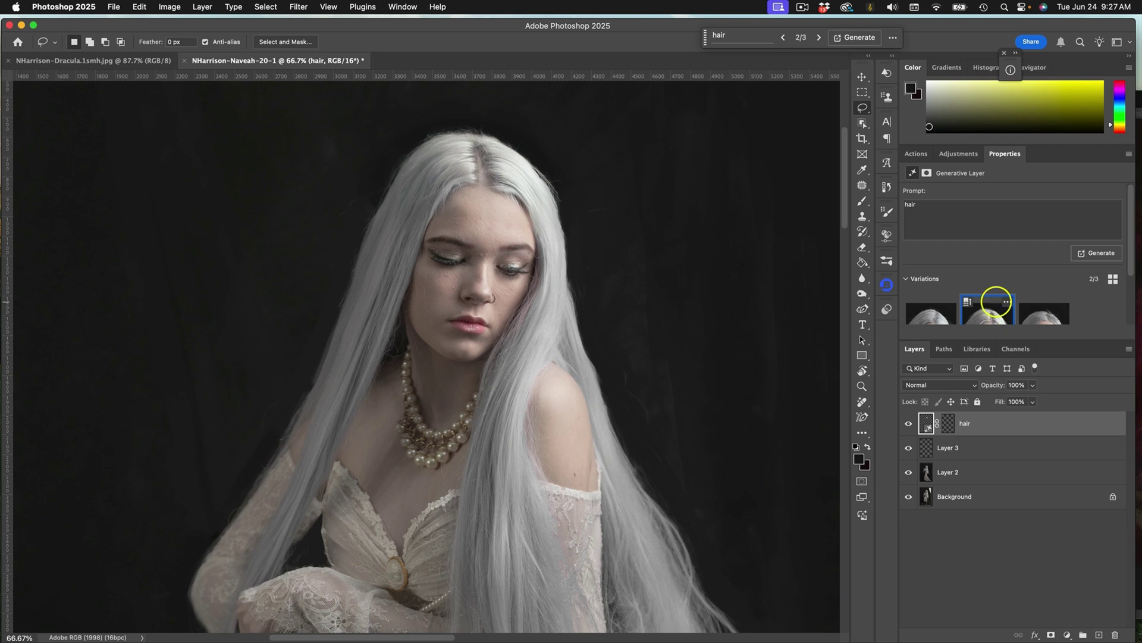
left_click(1039, 309)
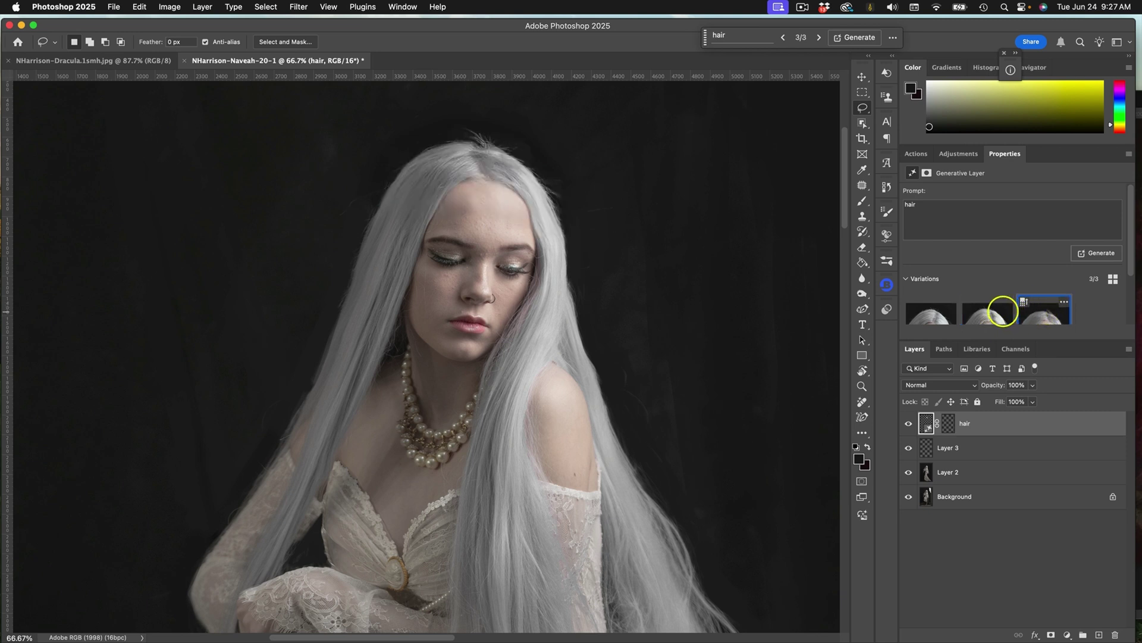
left_click(1004, 311)
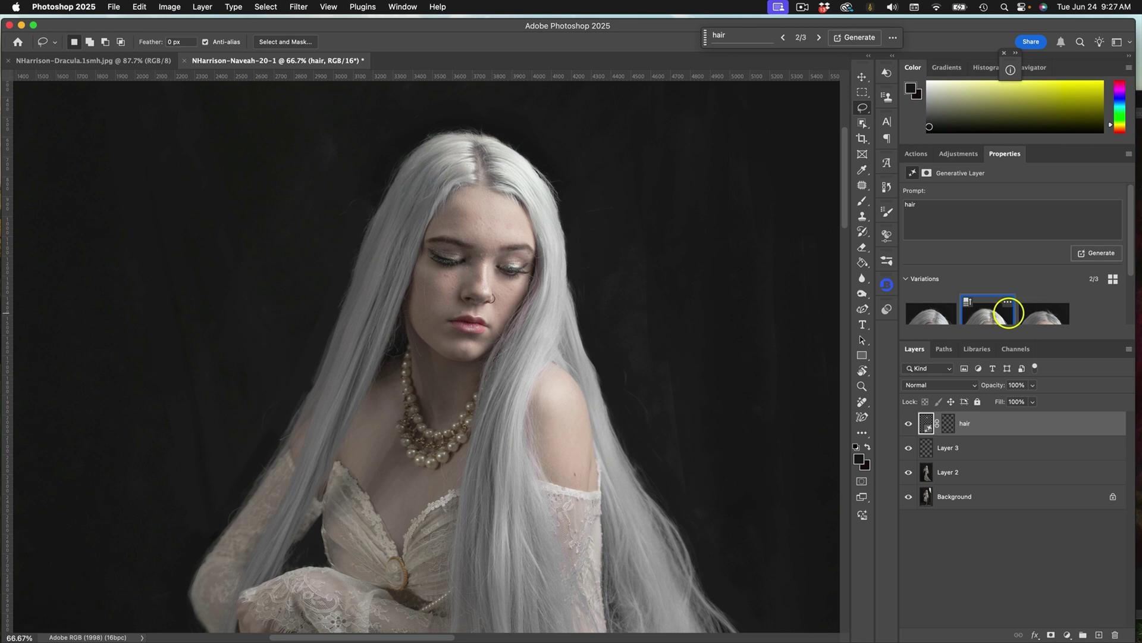
key("super+minus")
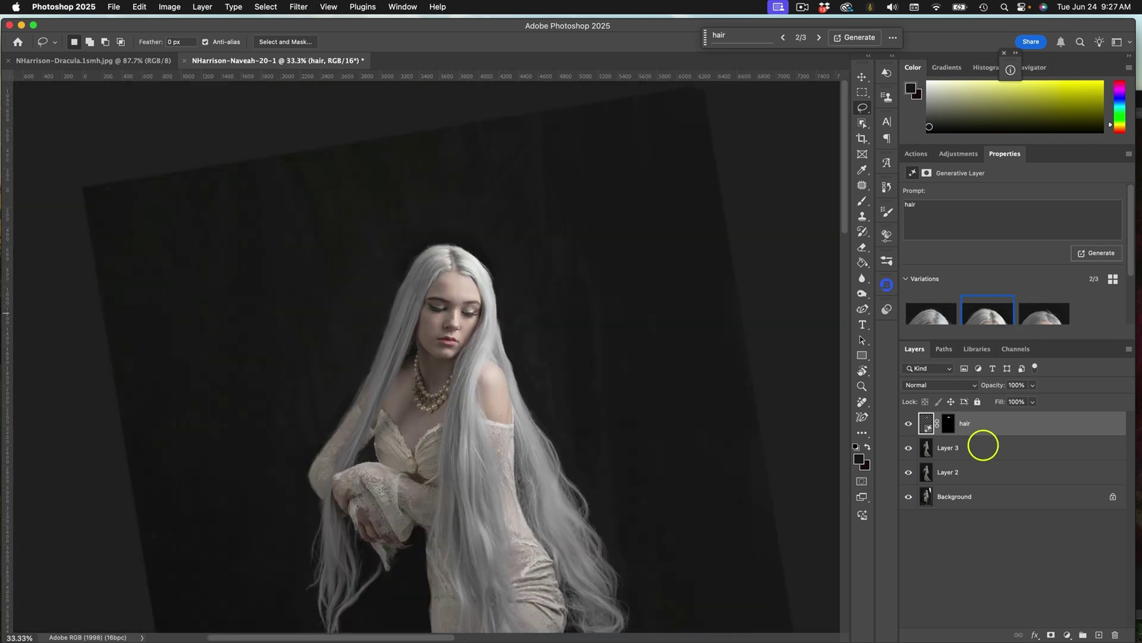
left_click(993, 446)
Merge the hair layer into Layer 3, then liquify the figure's side with a smaller warp brush.
right_click(990, 447)
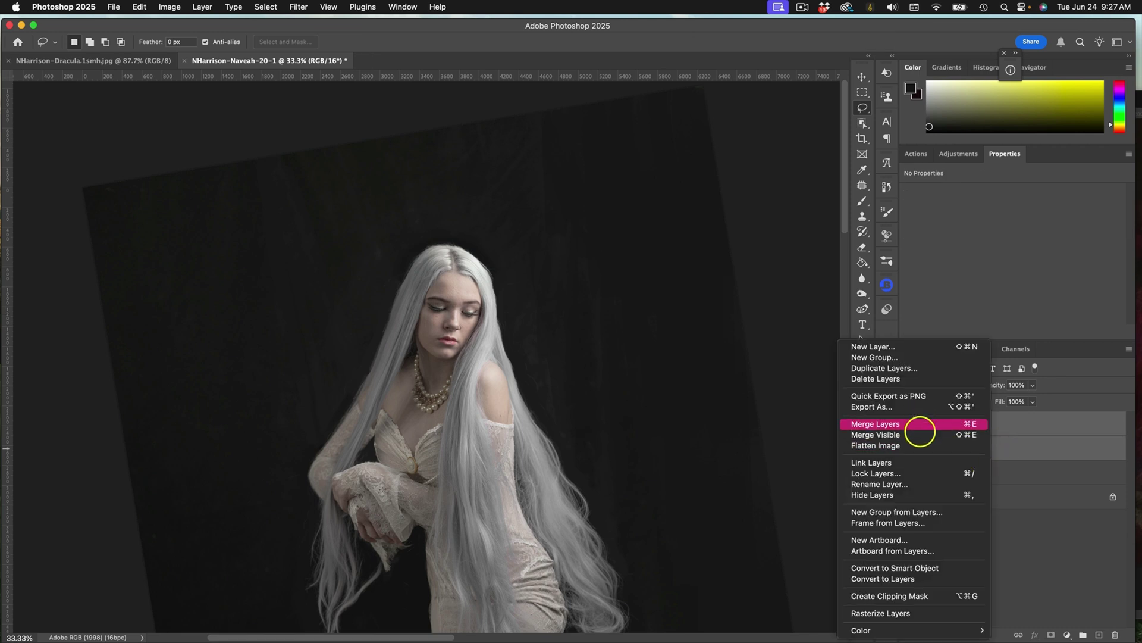
left_click(911, 423)
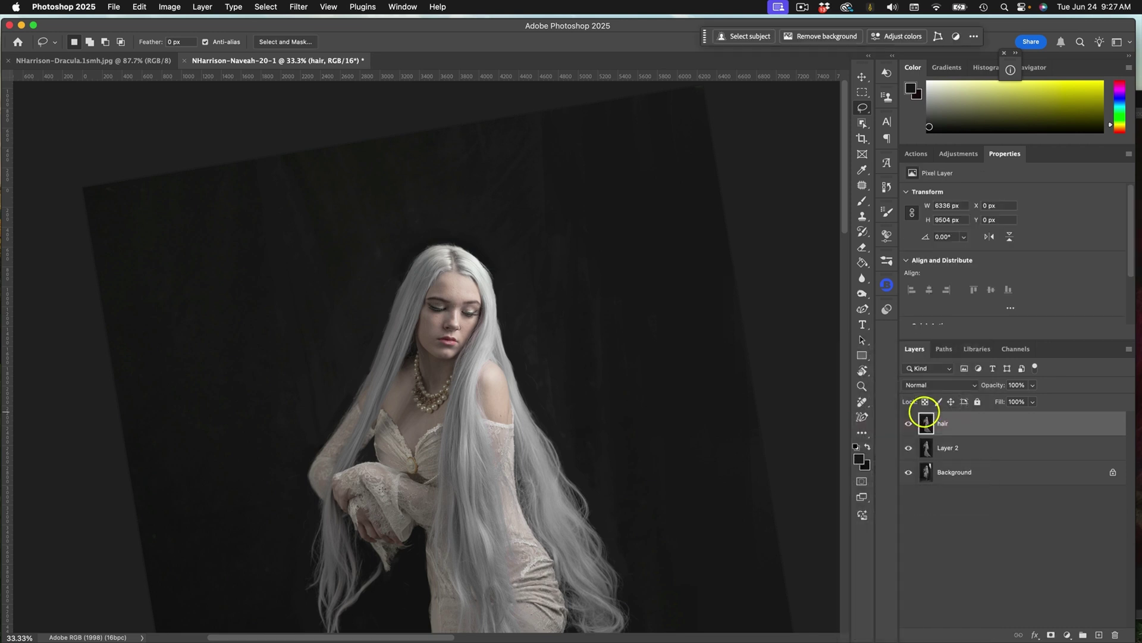
left_click(296, 7)
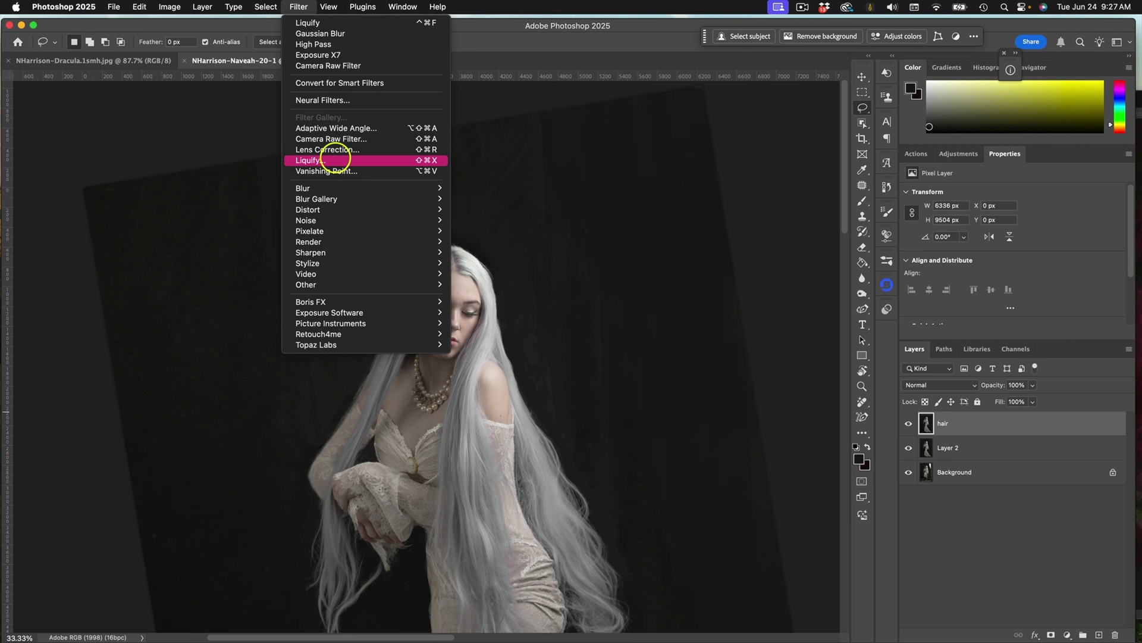
left_click(334, 155)
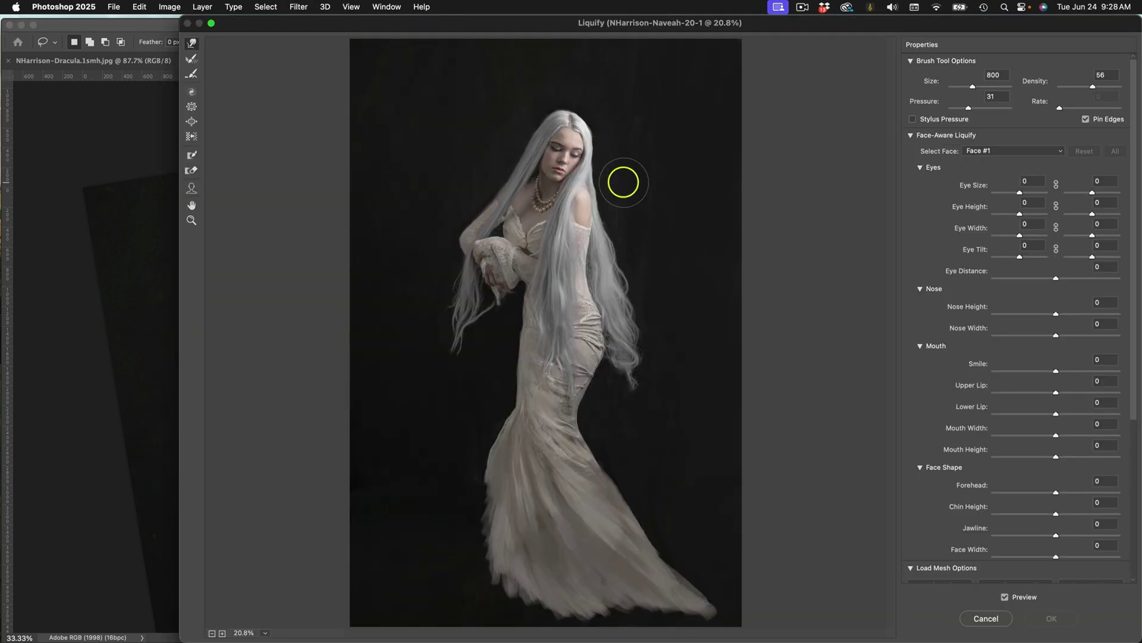
scroll(623, 183, "up", 1)
scroll(584, 288, "up", 3)
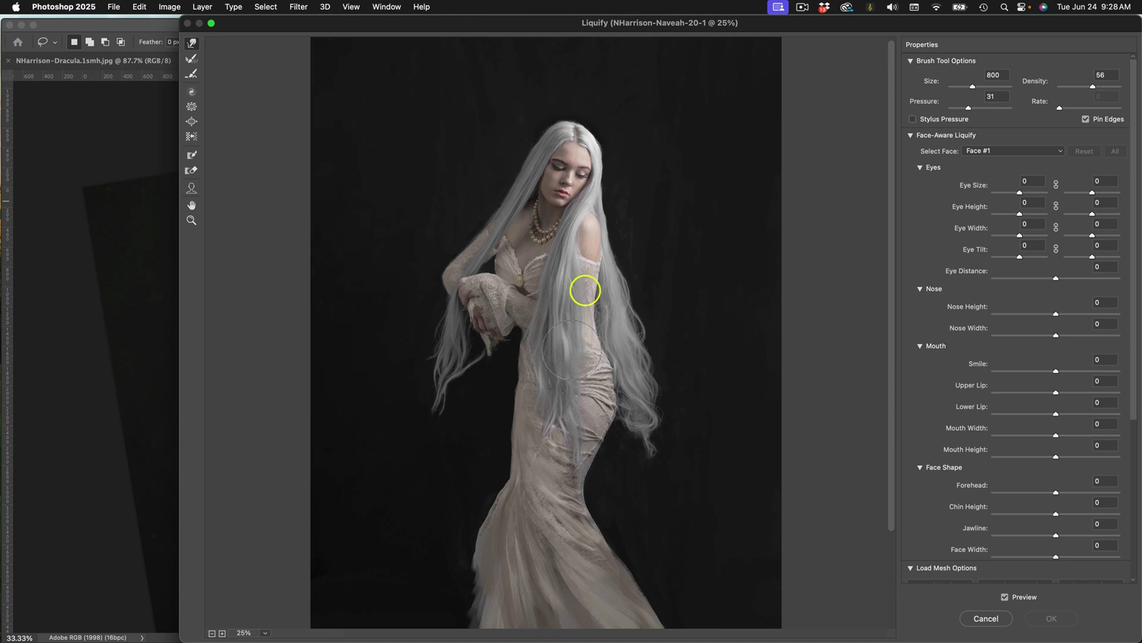
left_click_drag(557, 106, 541, 132)
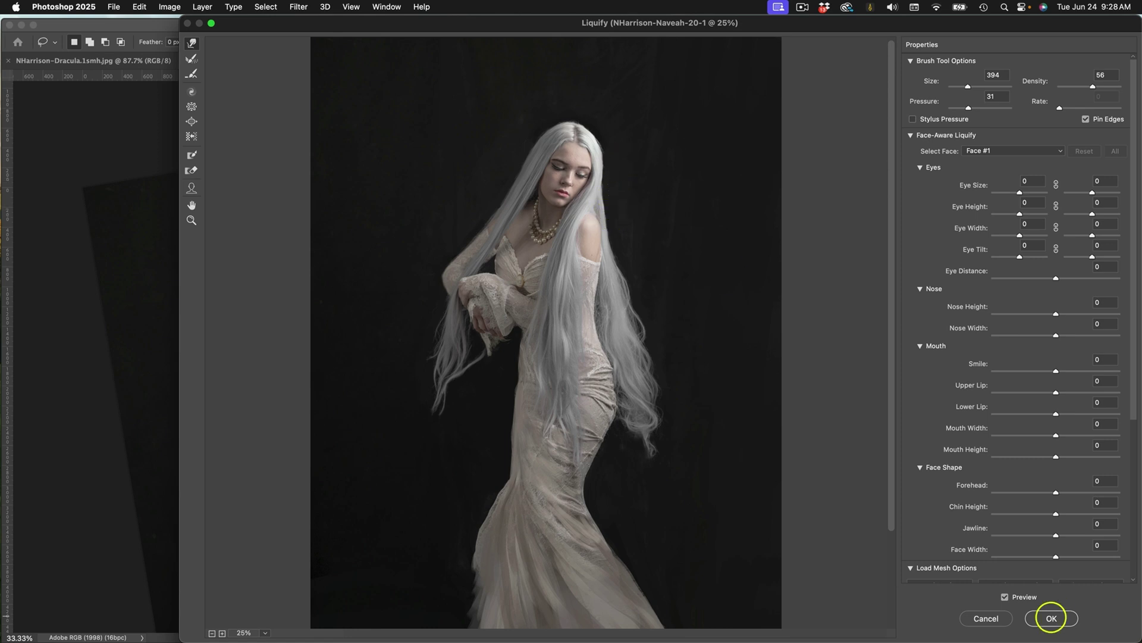
left_click(1051, 618)
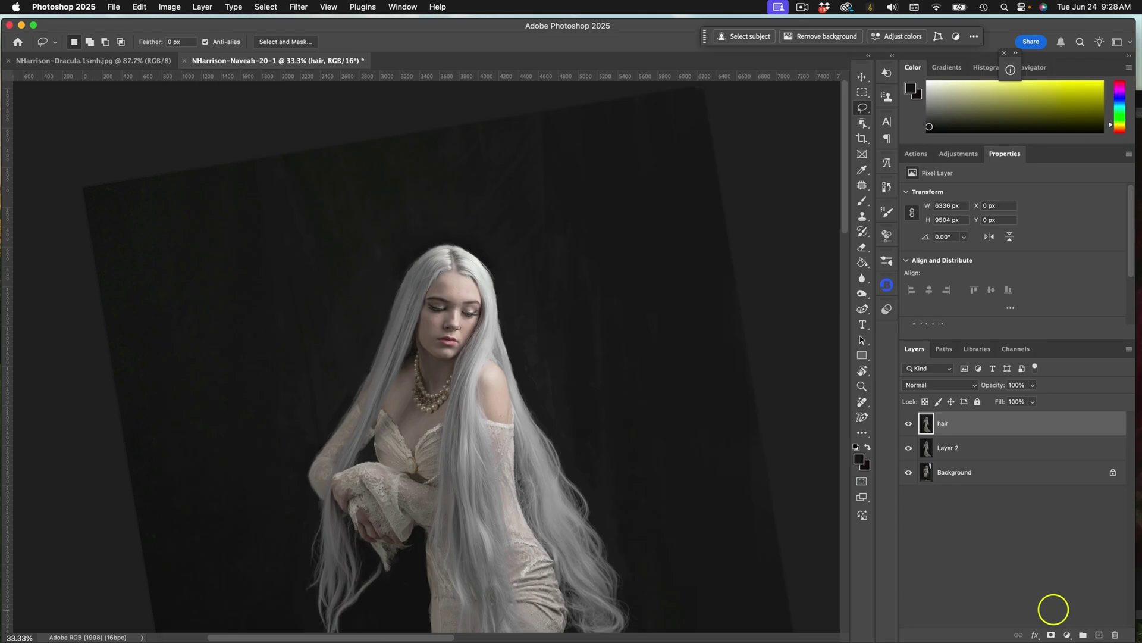
Reset the canvas rotation and zoom out to show the whole image.
key("r")
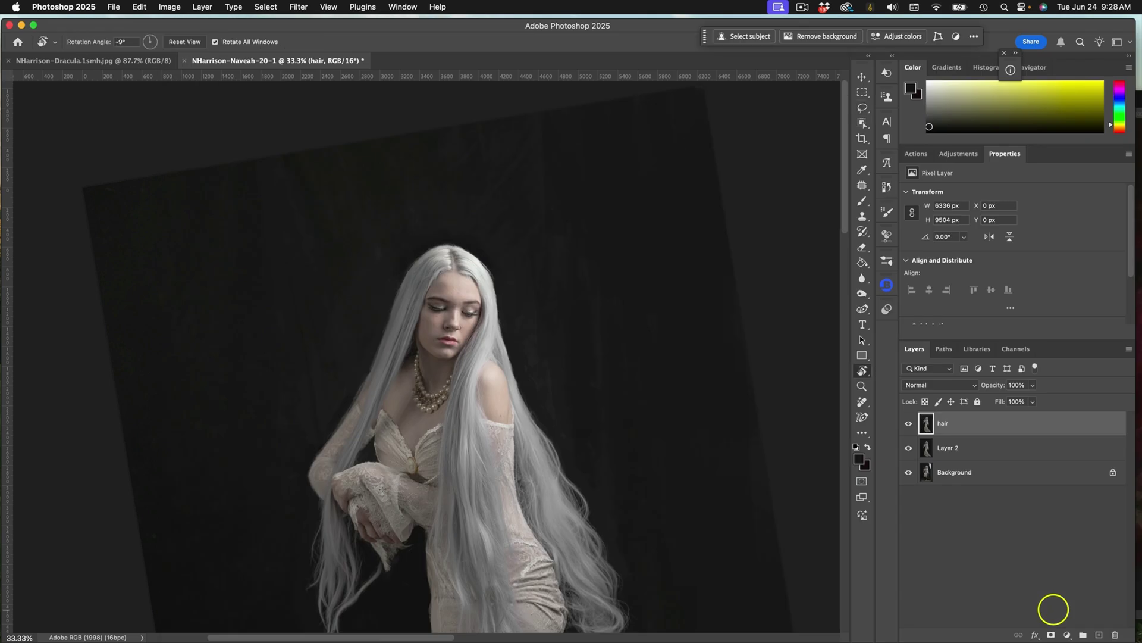
left_click(186, 41)
key("l")
left_click_drag(597, 400, 655, 309)
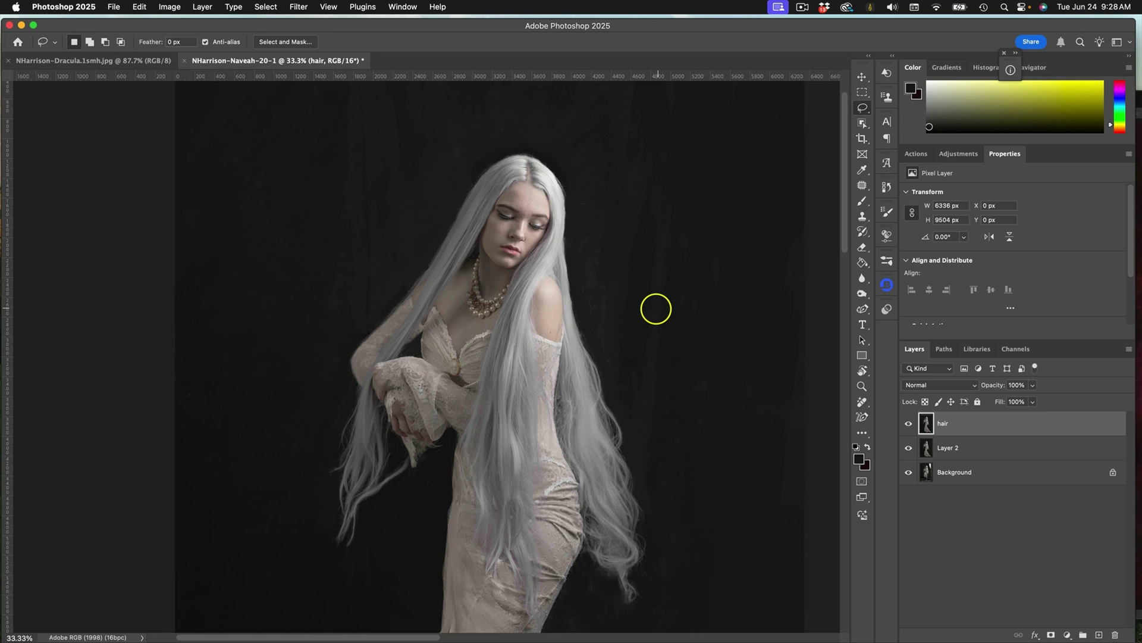
key("super+minus")
key("super+minus")
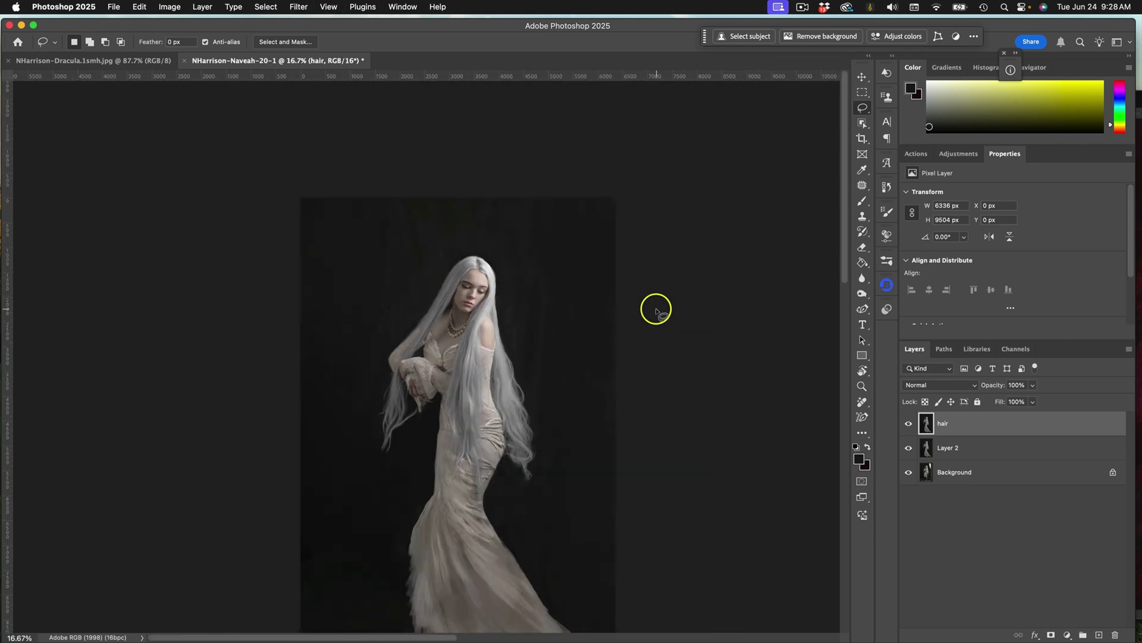
left_click_drag(564, 430, 592, 334)
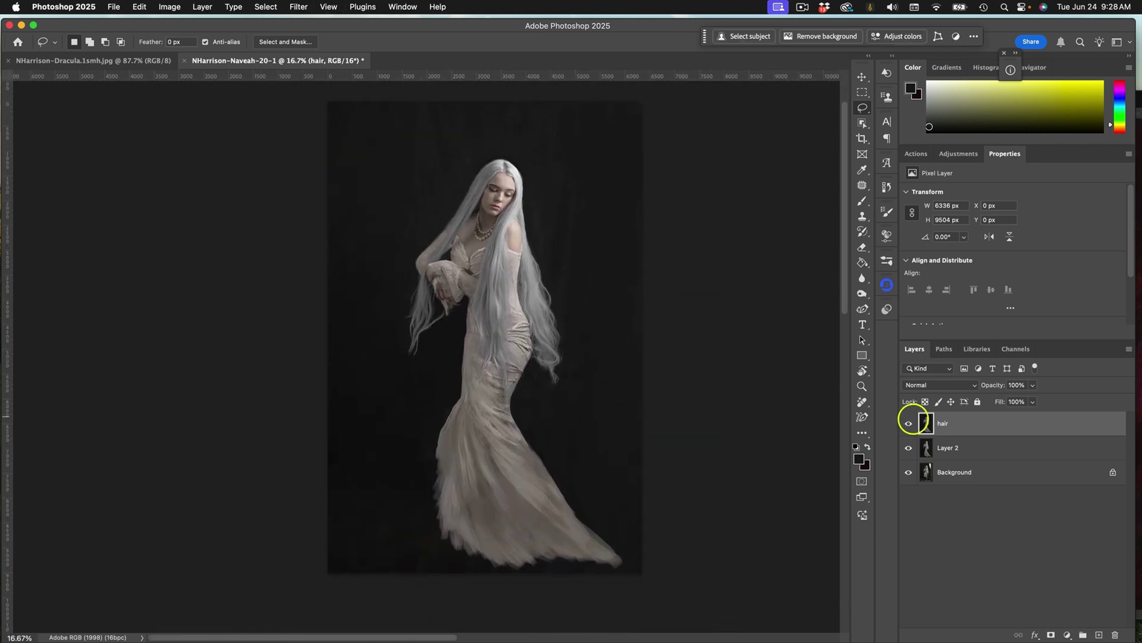
Merge Layer 2 into the hair layer and toggle its visibility to compare.
left_click(989, 448, "shift")
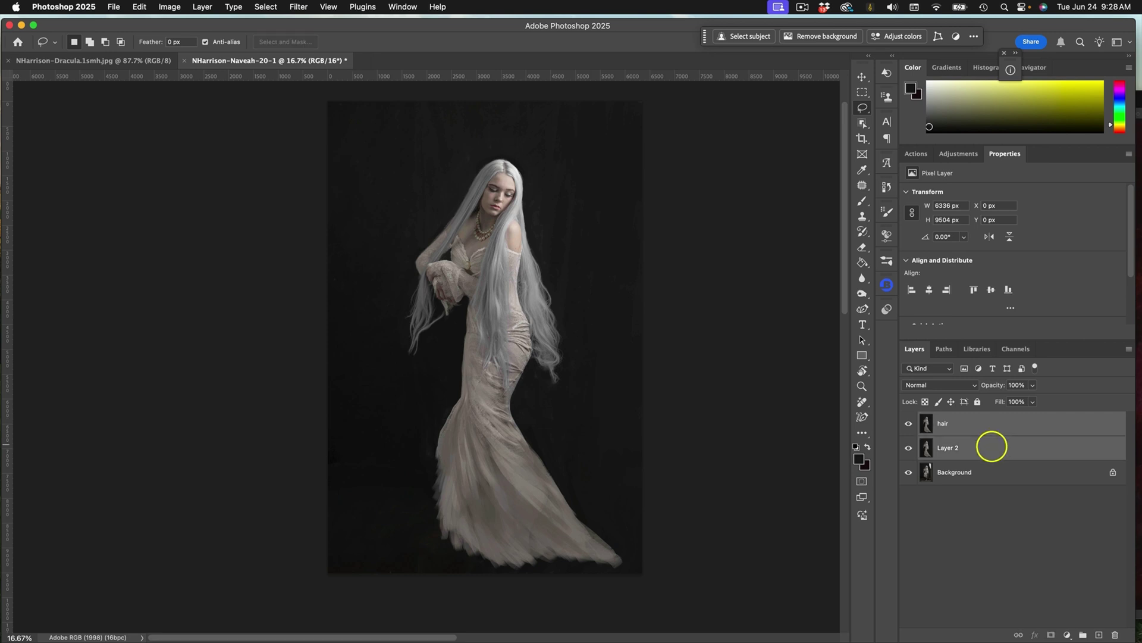
right_click(990, 449)
left_click(950, 451)
left_click(909, 423)
left_click(909, 424)
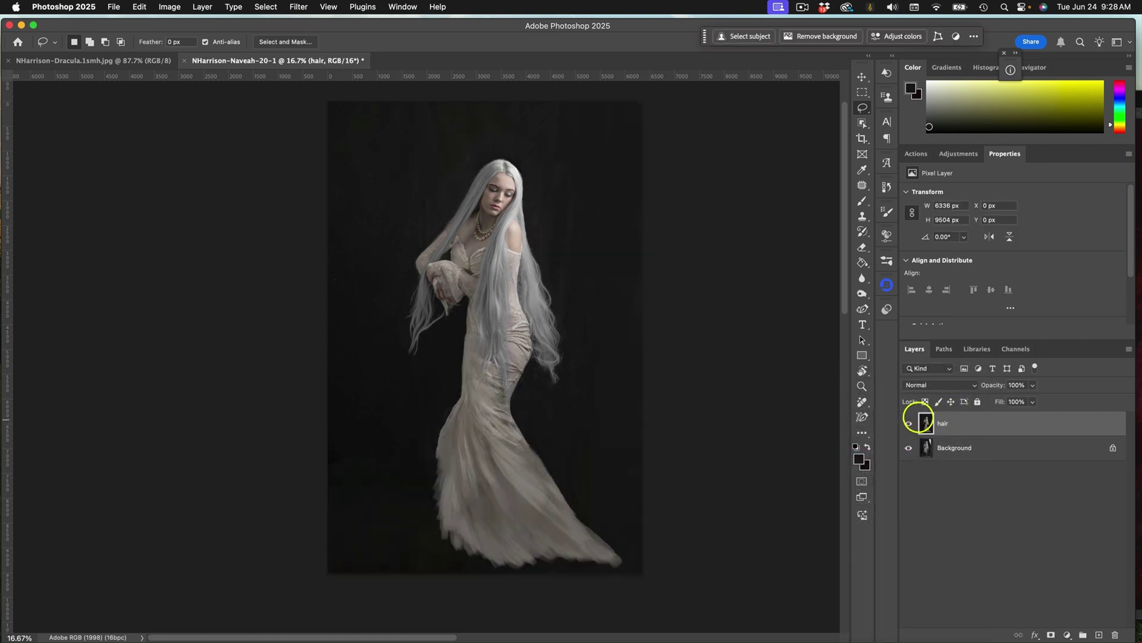